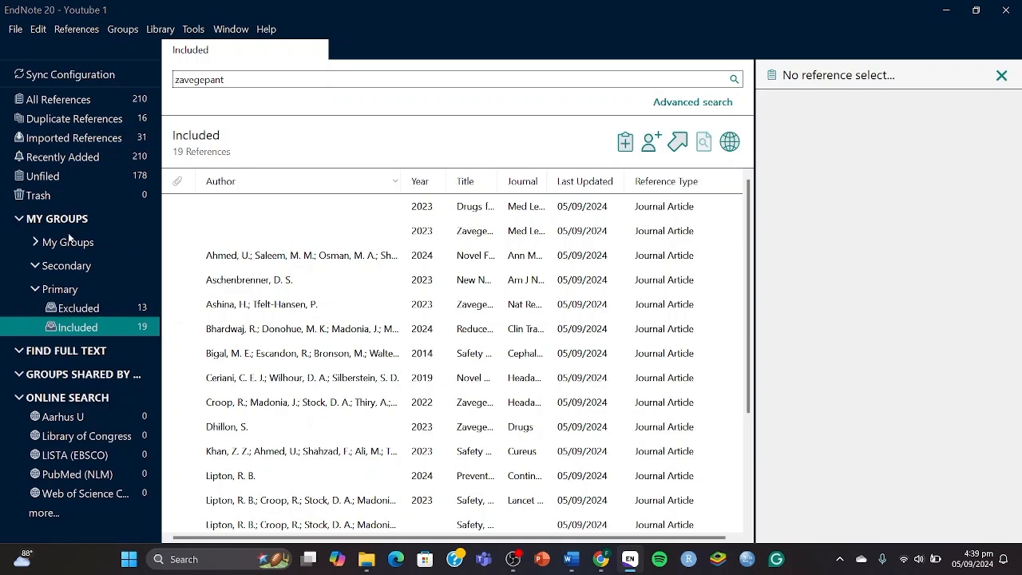
Check the summary of the first unfiled reference, and return to the Included group of the Primary set.
{"action": "left_click", "coordinate": [35, 170]}
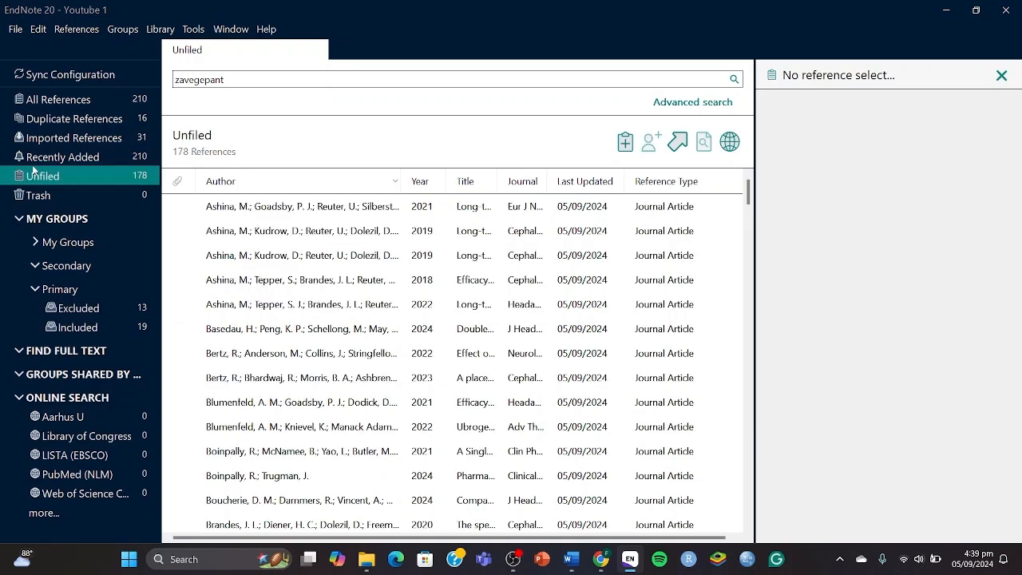
{"action": "left_click", "coordinate": [337, 215]}
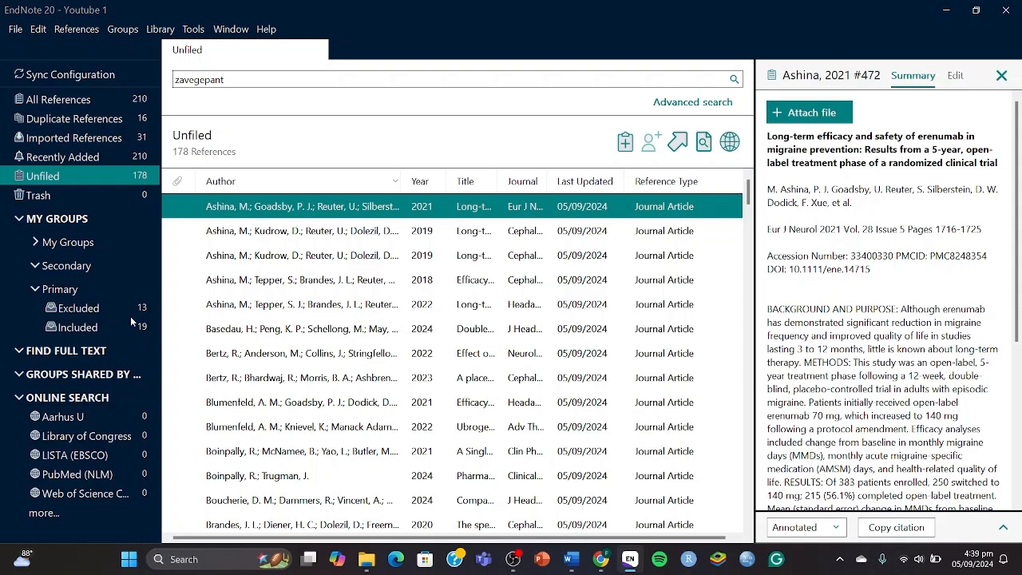
{"action": "left_click", "coordinate": [80, 328]}
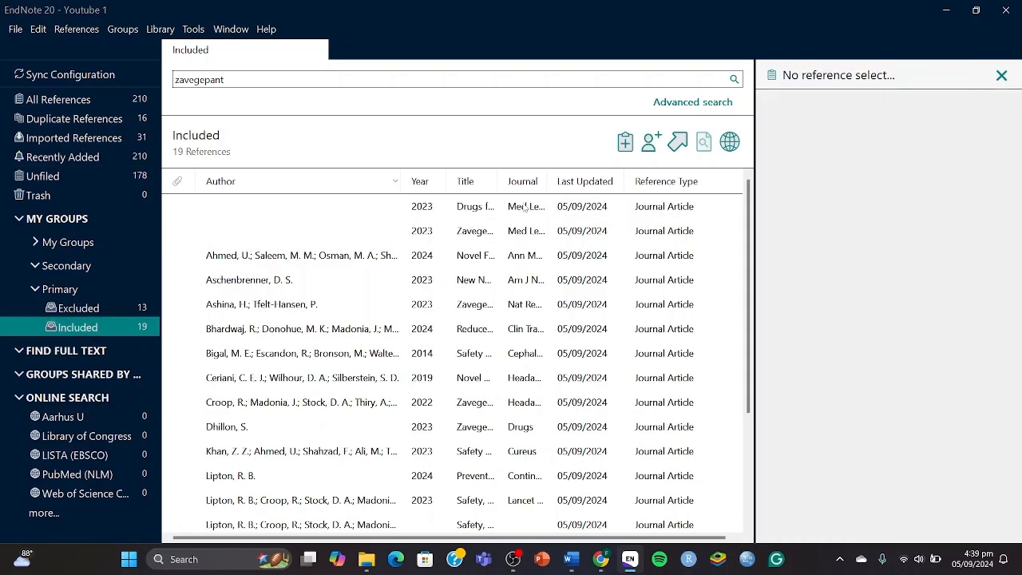
Read the summaries of the first five references in the Primary set's Included group, starting with "Drugs for migraine".
{"action": "left_click", "coordinate": [523, 206]}
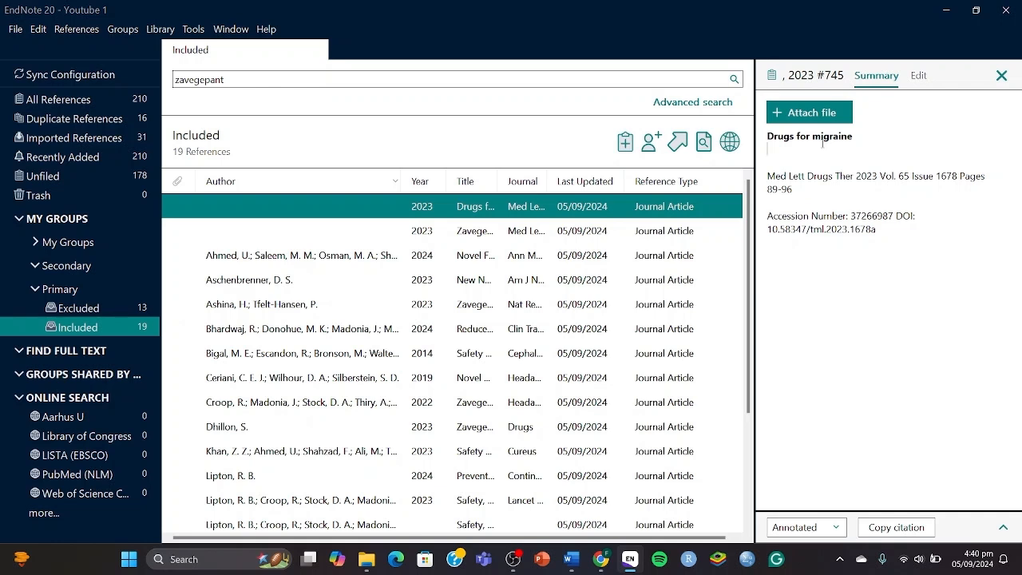
{"action": "left_click", "coordinate": [640, 233]}
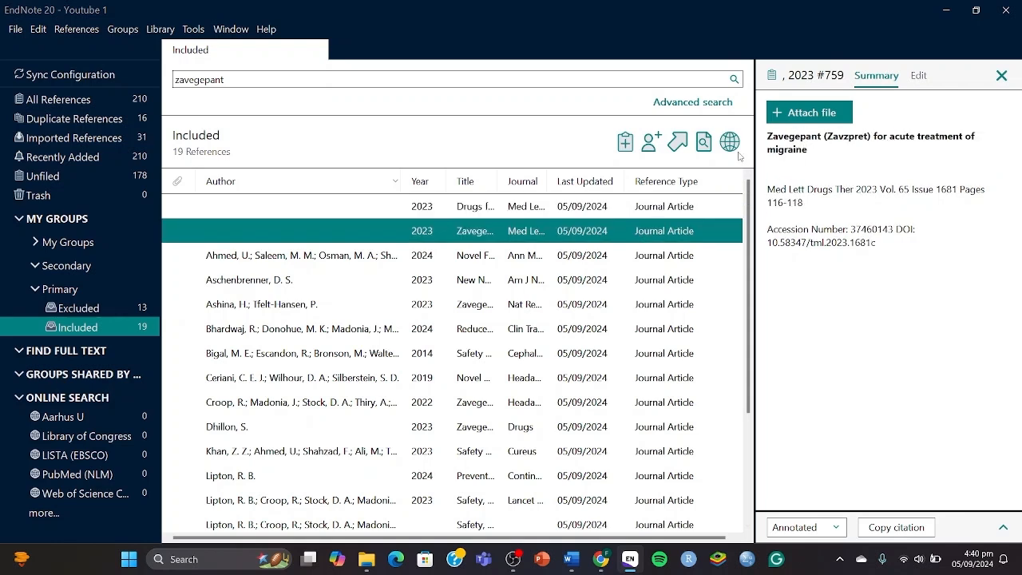
{"action": "key", "text": "Down"}
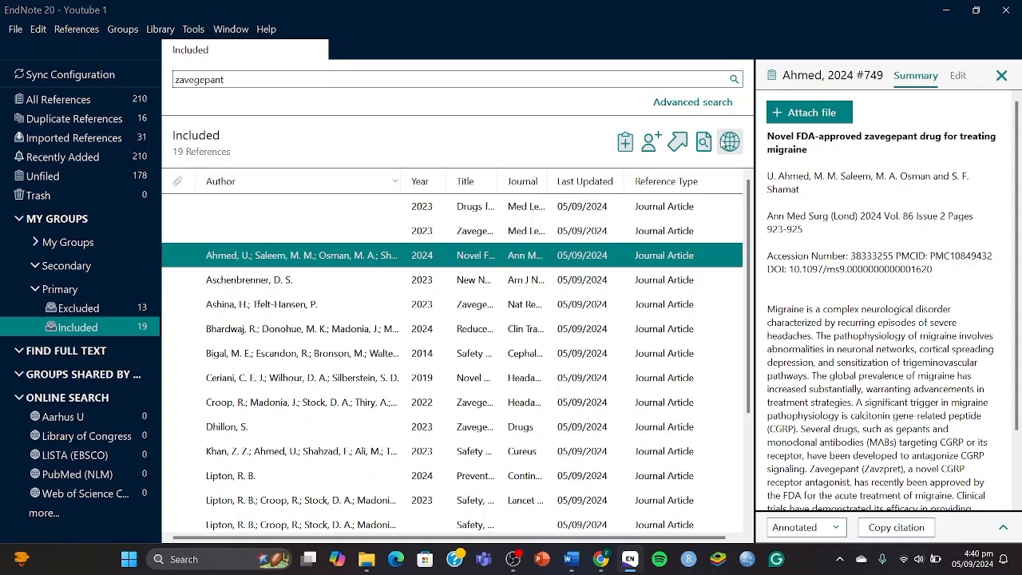
{"action": "key", "text": "Up"}
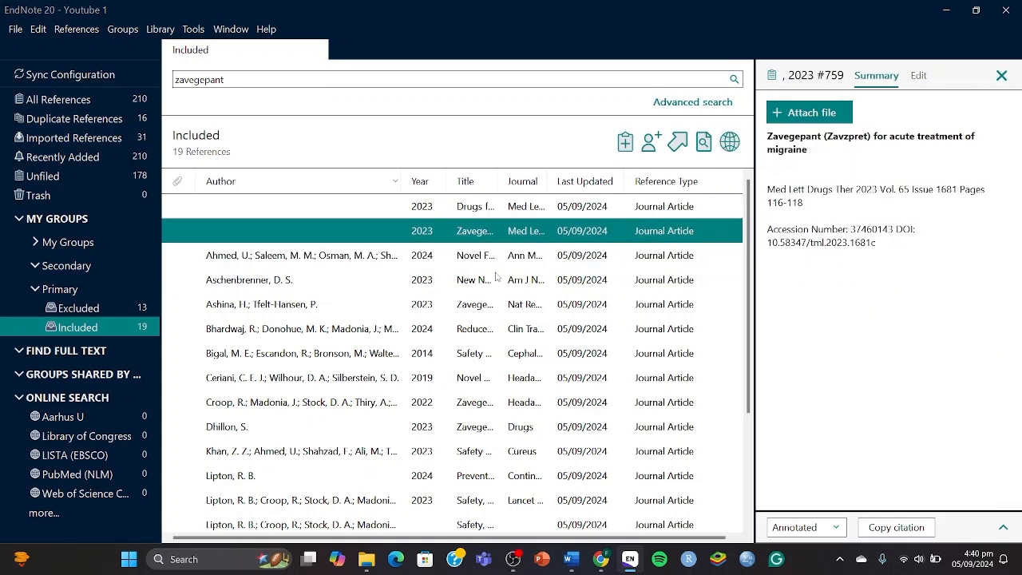
{"action": "left_click", "coordinate": [479, 254]}
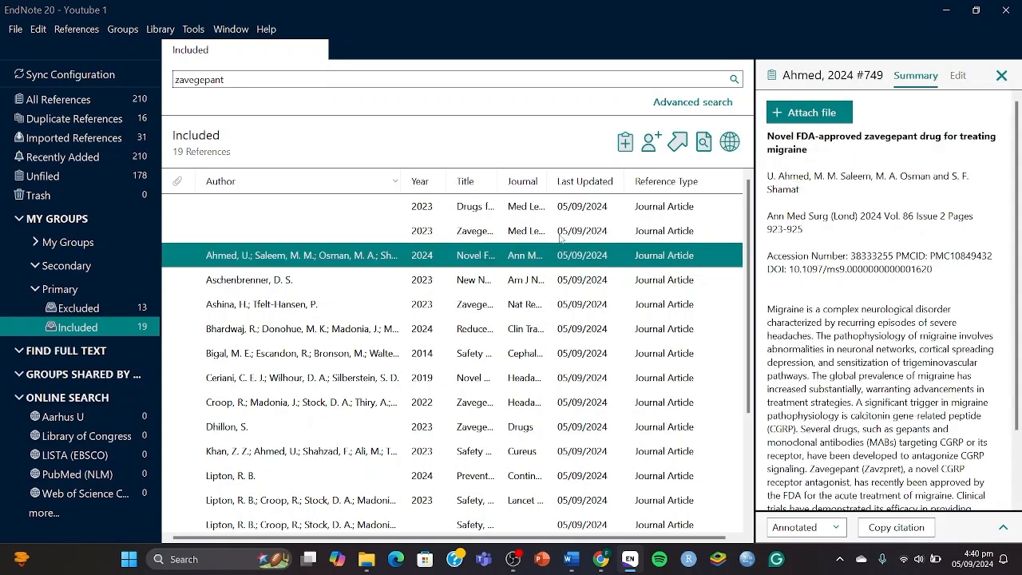
{"action": "key", "text": "Down"}
{"action": "key", "text": "Down"}
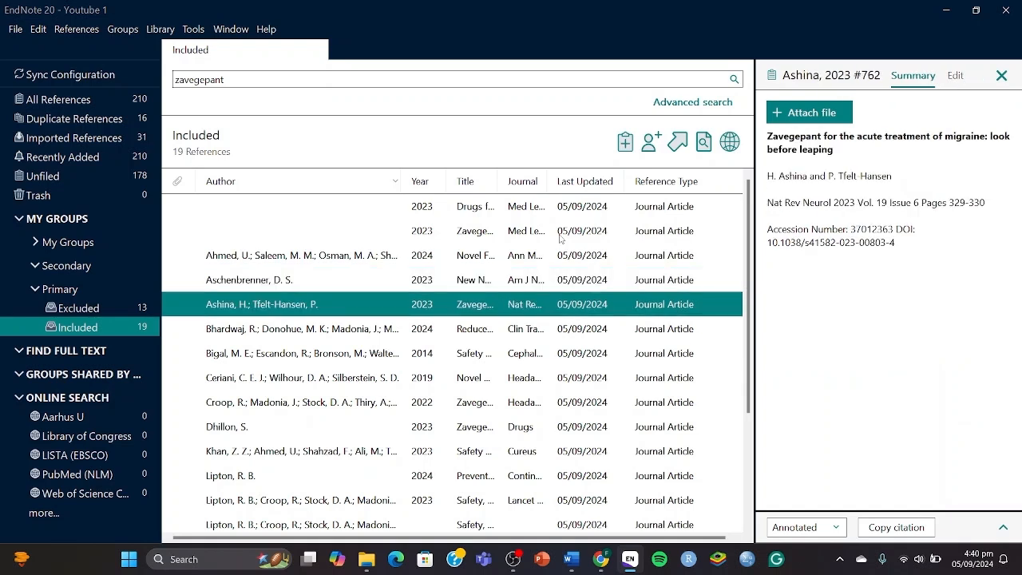
{"action": "key", "text": "Up"}
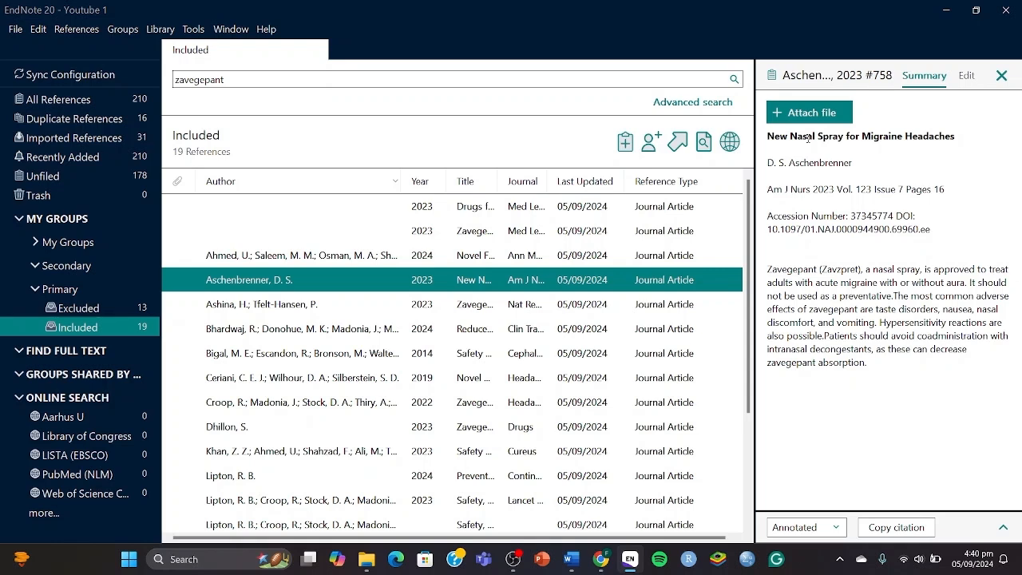
{"action": "key", "text": "Down"}
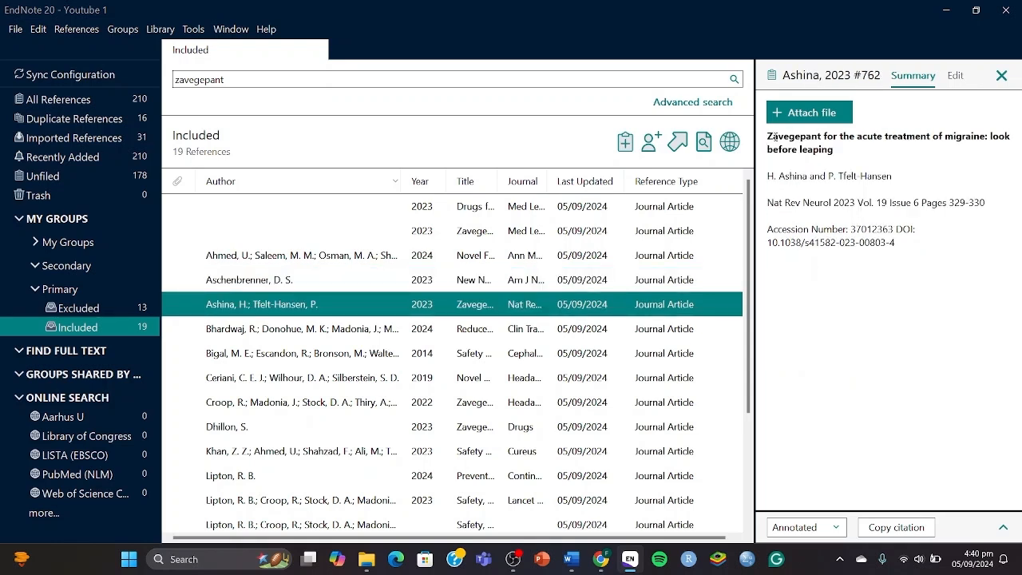
Open the 2023 Cureus reference further down and highlight "A Systematic Review" and the topic part of its title.
{"action": "key", "text": "Down"}
{"action": "key", "text": "Down"}
{"action": "key", "text": "Down"}
{"action": "key", "text": "Down"}
{"action": "key", "text": "Down"}
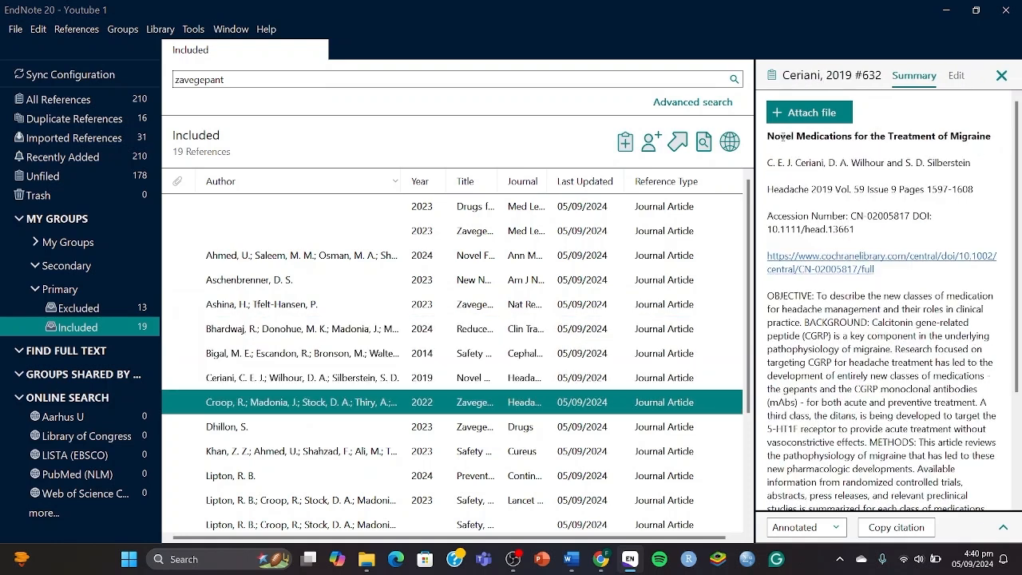
{"action": "key", "text": "Down"}
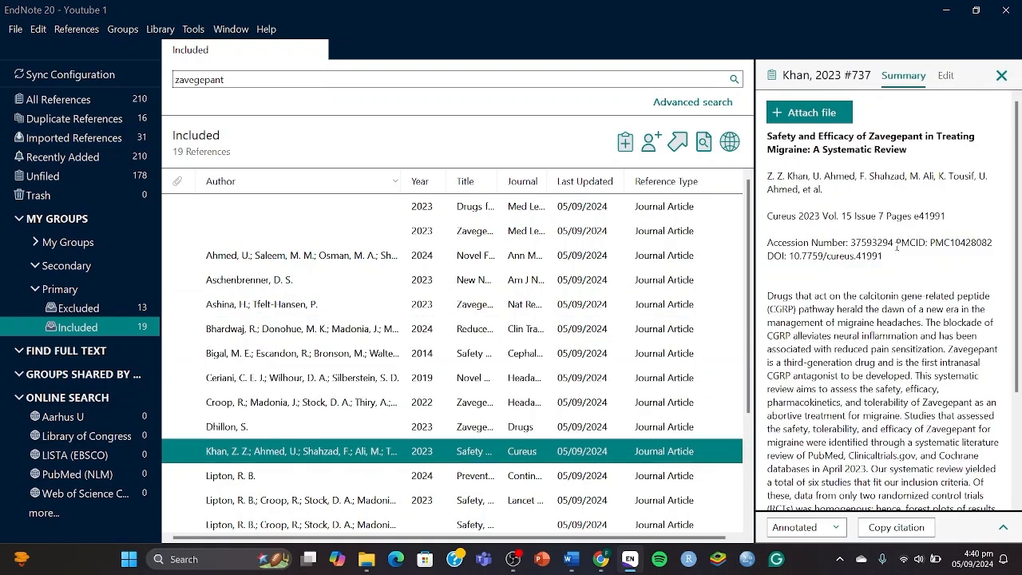
{"action": "left_click_drag", "start_coordinate": [912, 151], "coordinate": [814, 151]}
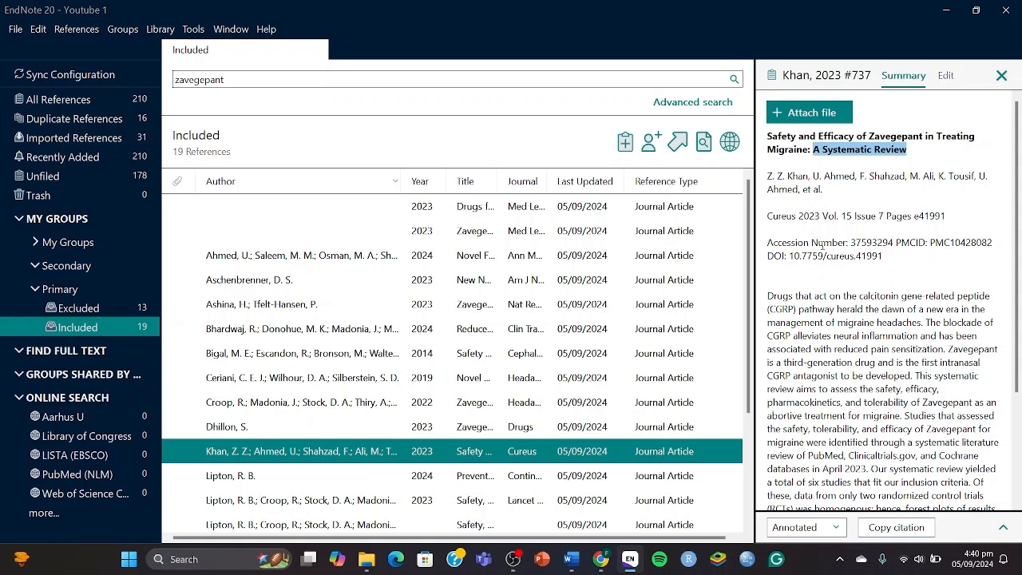
{"action": "left_click", "coordinate": [881, 176]}
{"action": "double_click", "coordinate": [881, 176]}
{"action": "left_click", "coordinate": [879, 192]}
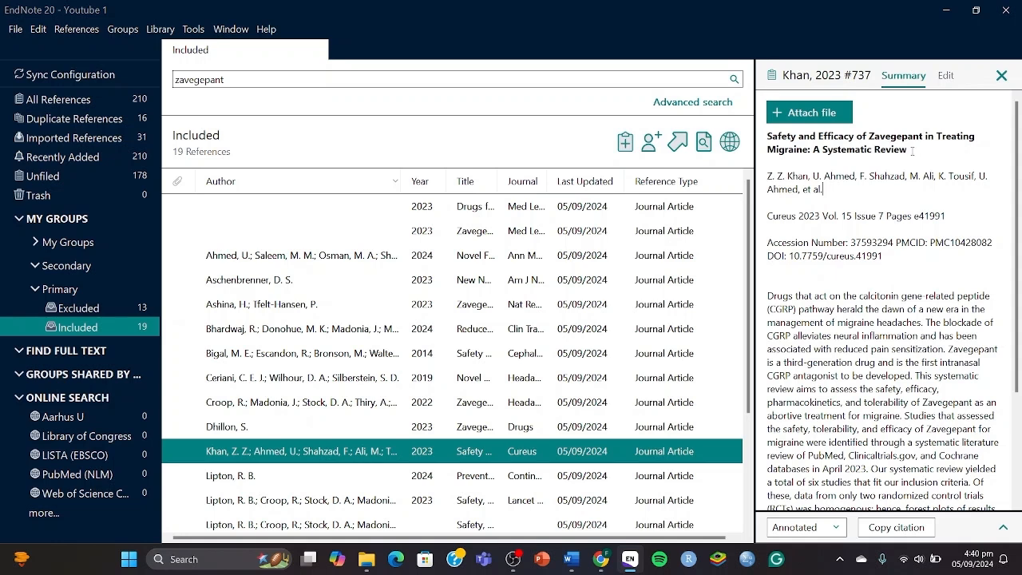
{"action": "left_click_drag", "start_coordinate": [912, 149], "coordinate": [813, 149]}
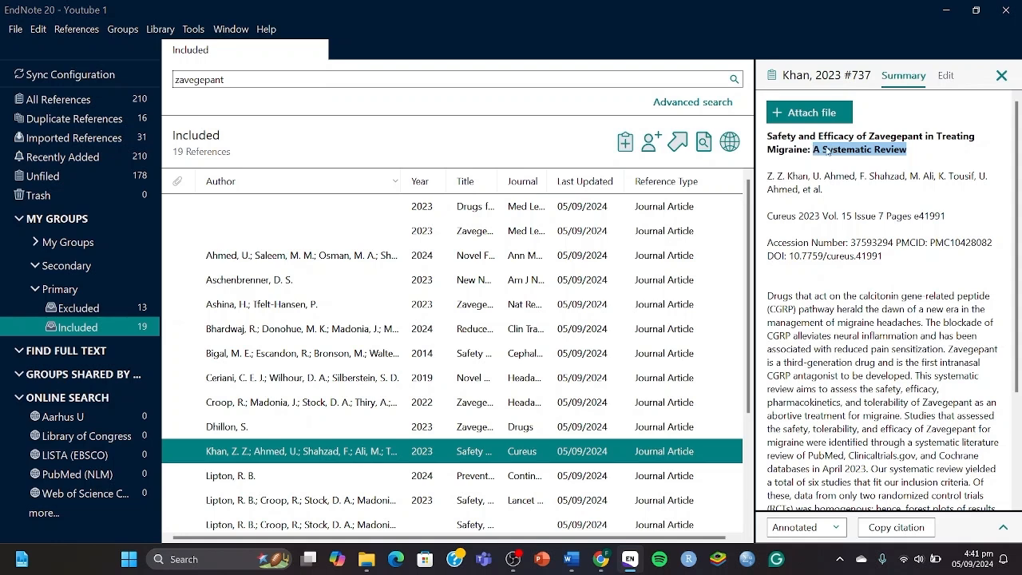
{"action": "left_click_drag", "start_coordinate": [768, 136], "coordinate": [811, 148]}
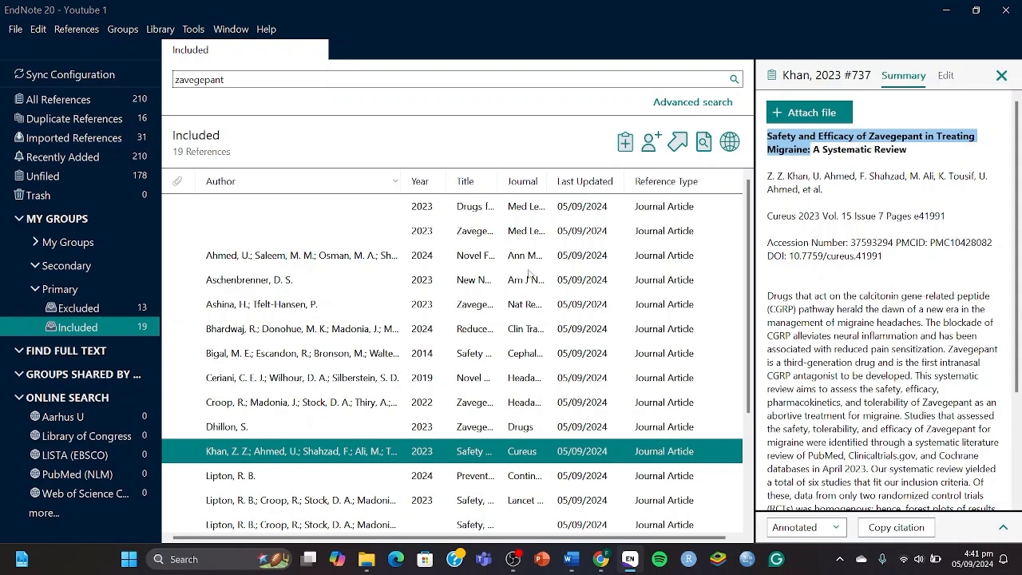
Open the reference "Zavegepant (Zavzpret) for acute treatment of migraine" and highlight its full title.
{"action": "left_click", "coordinate": [472, 229]}
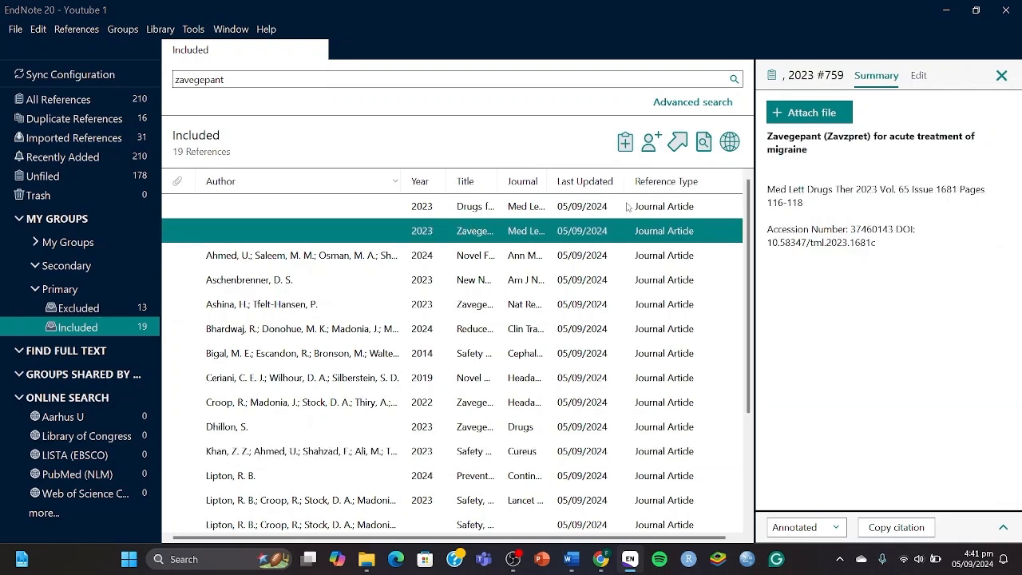
{"action": "left_click_drag", "start_coordinate": [809, 152], "coordinate": [766, 136]}
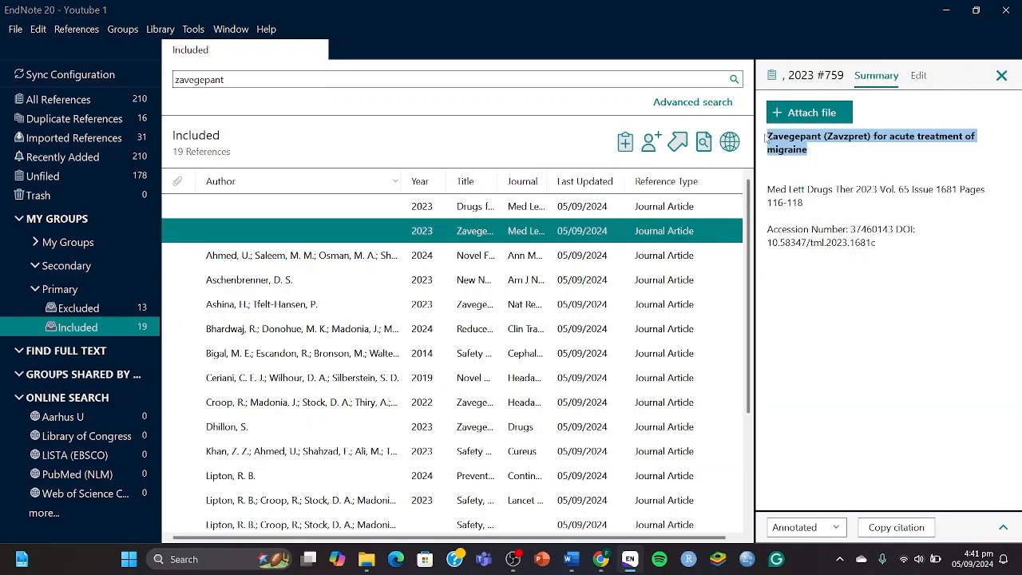
{"action": "left_click", "coordinate": [813, 147]}
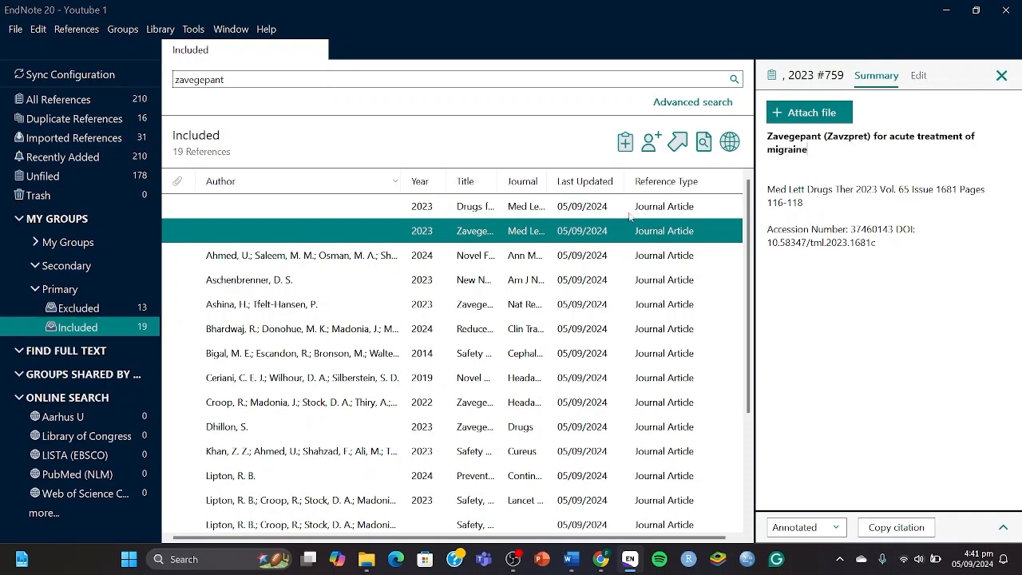
Go through the Primary set's Included references one by one, from the first to the last.
{"action": "left_click", "coordinate": [599, 209]}
{"action": "key", "text": "Down"}
{"action": "key", "text": "Down"}
{"action": "key", "text": "Down"}
{"action": "key", "text": "Down"}
{"action": "key", "text": "Down"}
{"action": "key", "text": "Down"}
{"action": "key", "text": "Down"}
{"action": "key", "text": "Down"}
{"action": "key", "text": "Down"}
{"action": "key", "text": "Down"}
{"action": "key", "text": "Down"}
{"action": "key", "text": "Down"}
{"action": "key", "text": "Down"}
{"action": "key", "text": "Down"}
{"action": "key", "text": "Down"}
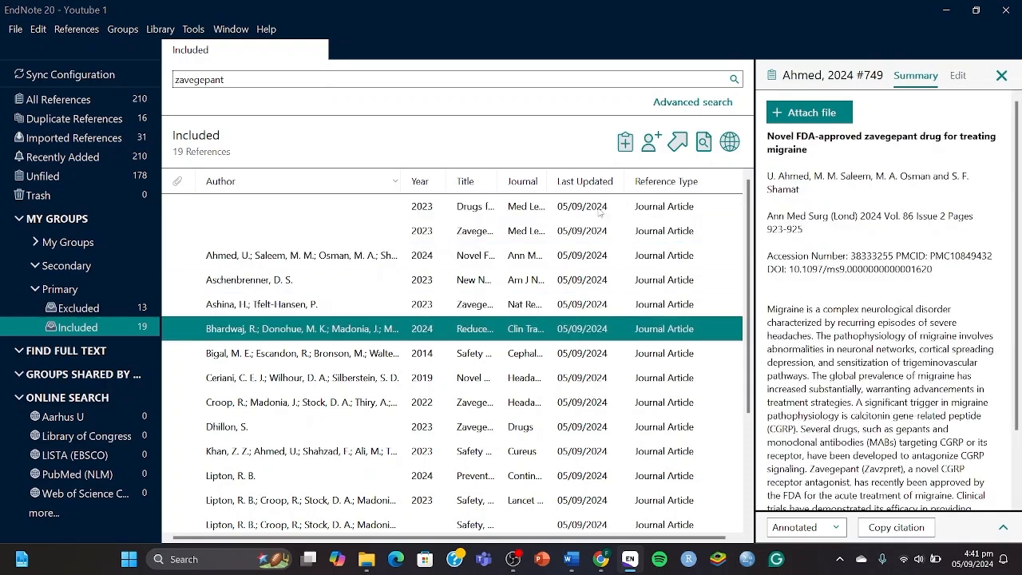
{"action": "key", "text": "Down"}
{"action": "key", "text": "Down"}
{"action": "key", "text": "Down"}
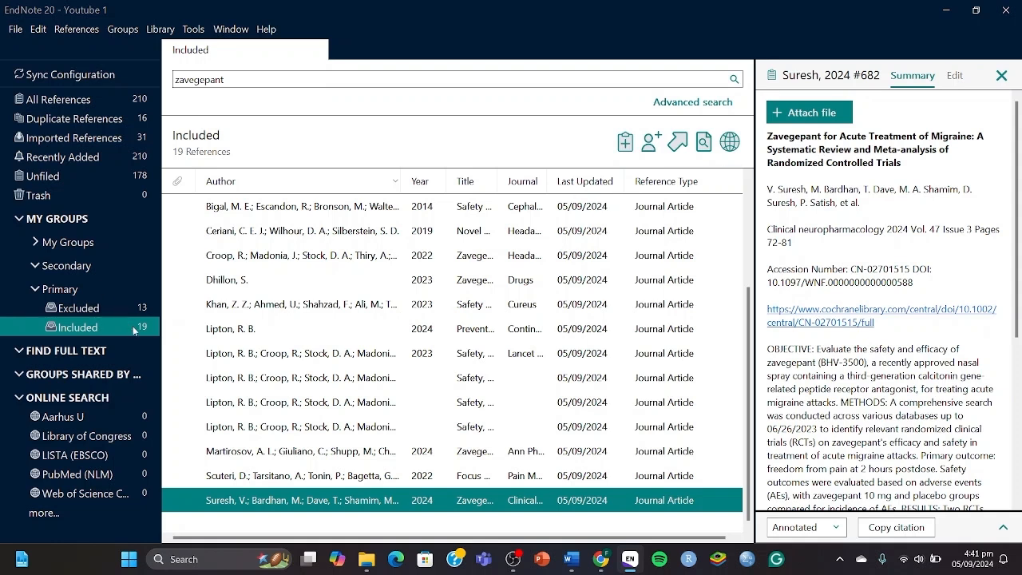
Create a group named "Included" in the Secondary group set.
{"action": "left_click", "coordinate": [78, 268]}
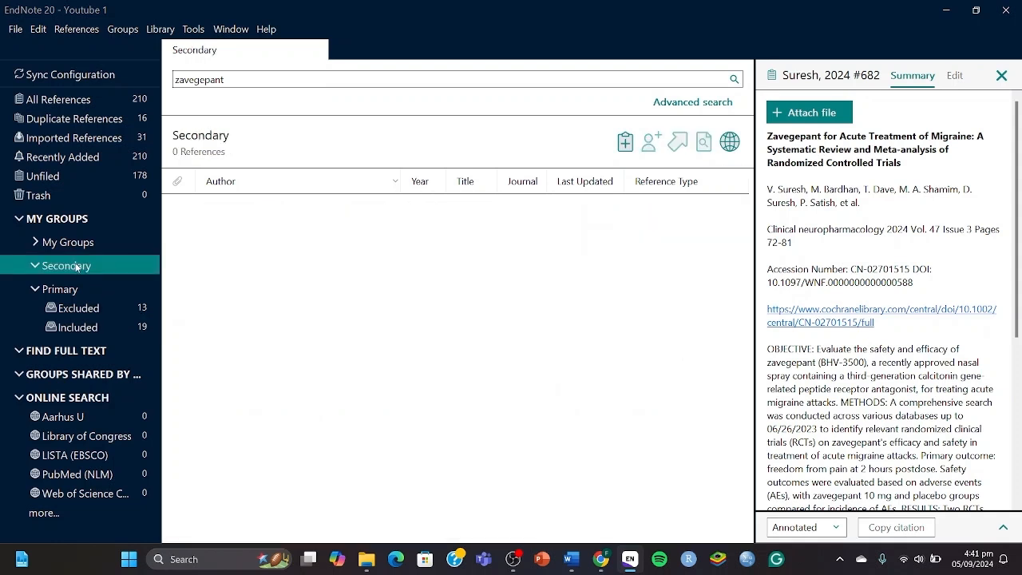
{"action": "right_click", "coordinate": [77, 268]}
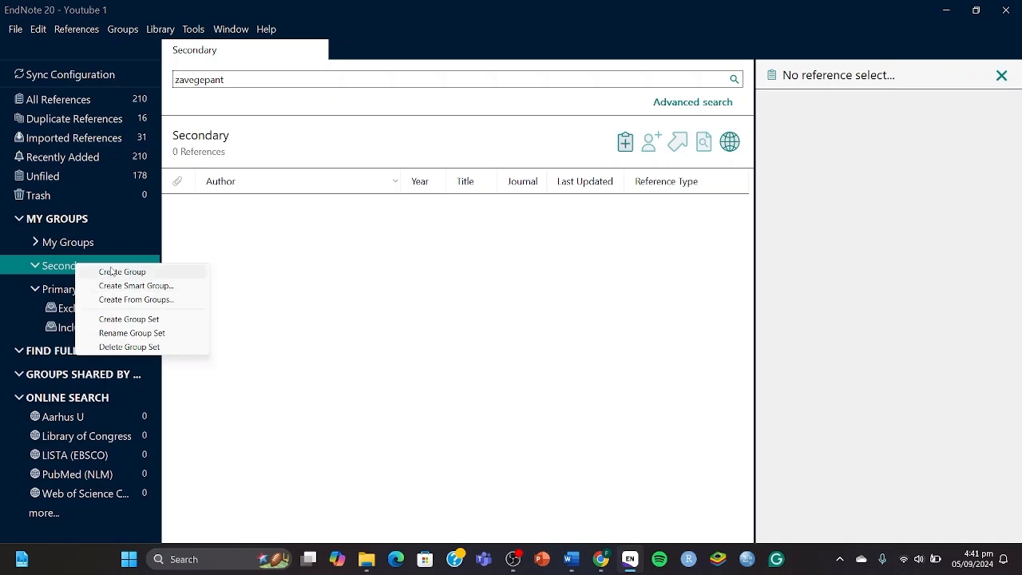
{"action": "left_click", "coordinate": [112, 272]}
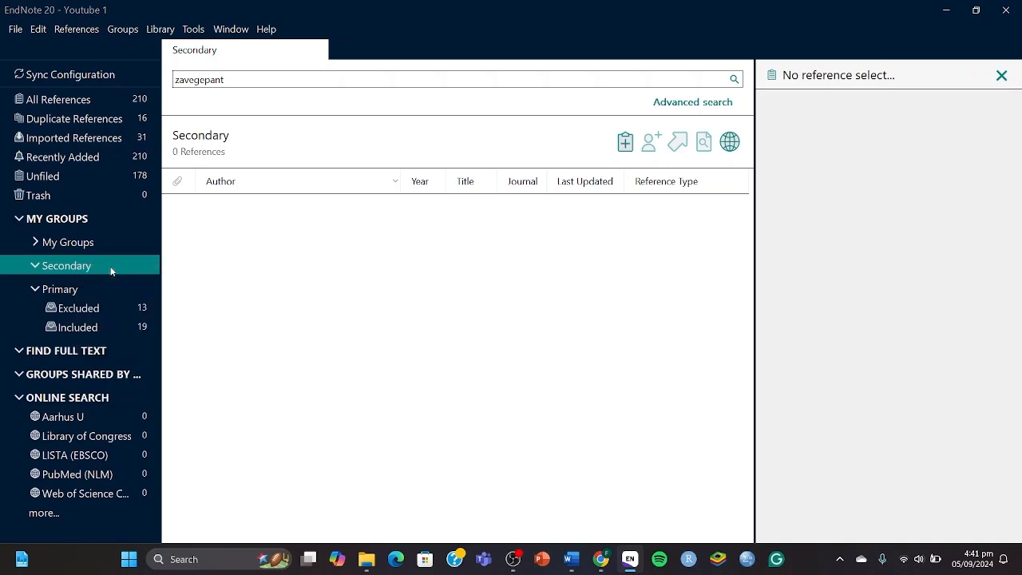
{"action": "key", "text": "BackSpace"}
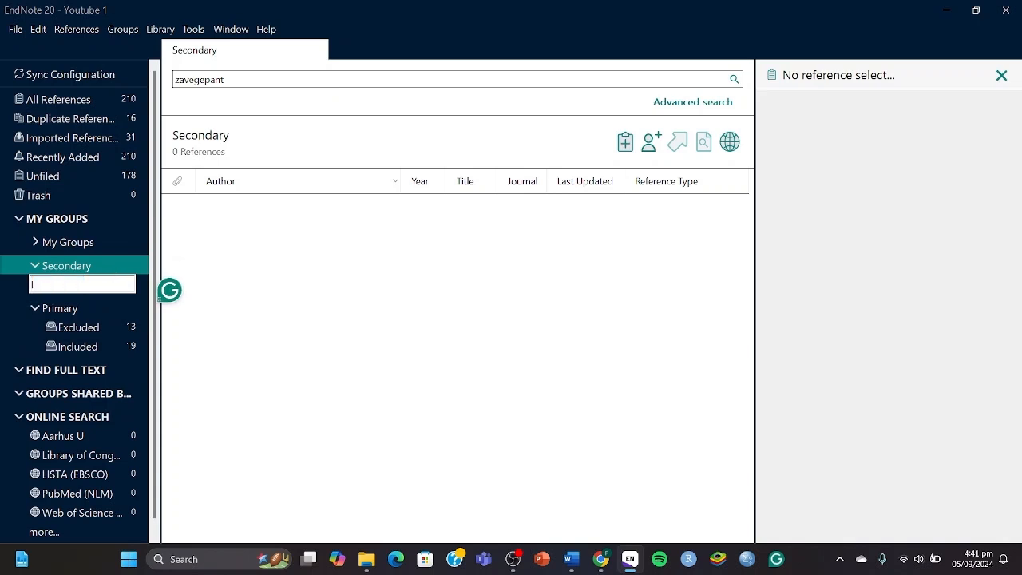
{"action": "type", "text": "Included"}
{"action": "key", "text": "Return"}
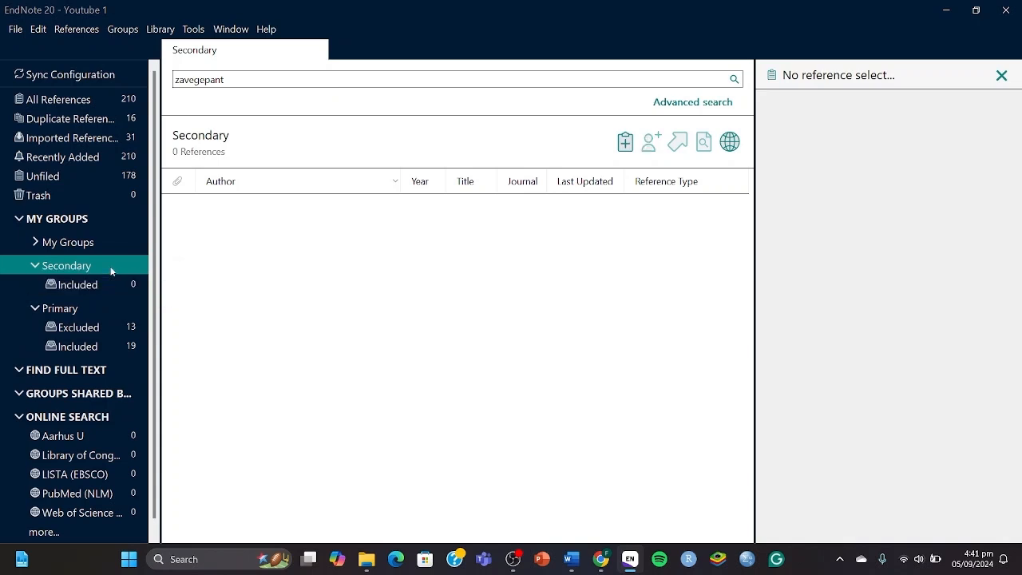
Create a second group named "Wrong study design" in the Secondary group set.
{"action": "right_click", "coordinate": [88, 271]}
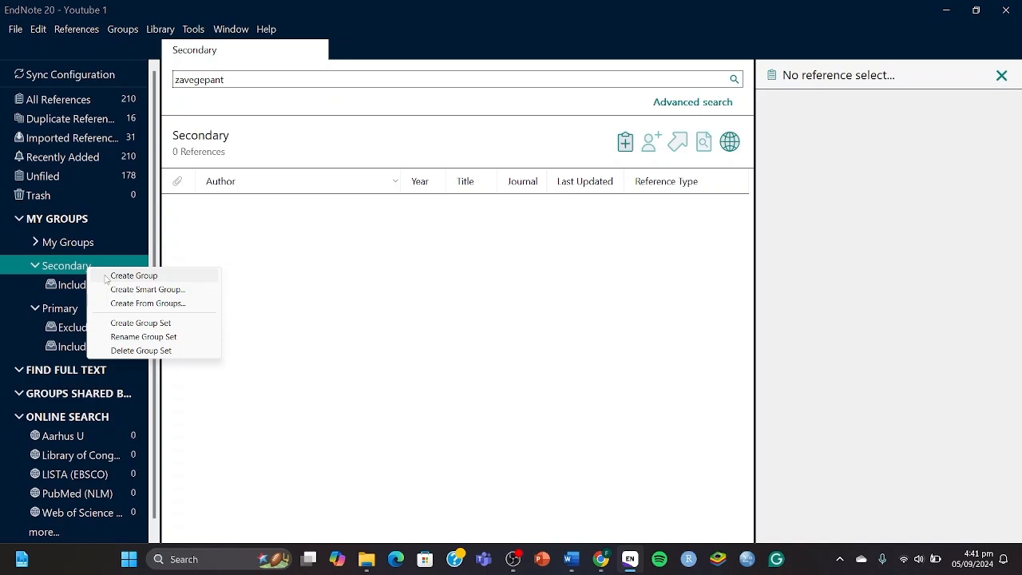
{"action": "left_click", "coordinate": [106, 275]}
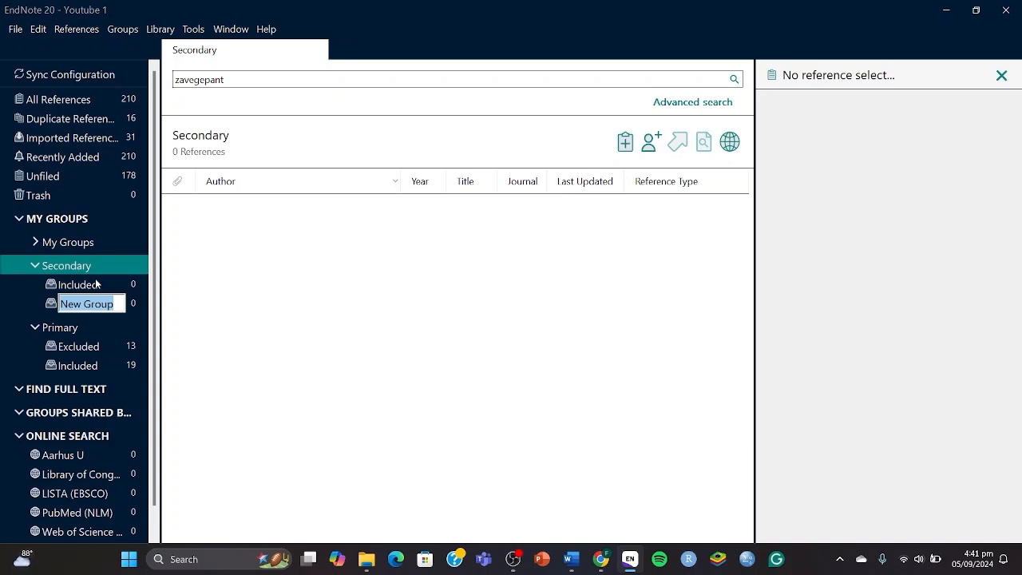
{"action": "type", "text": "Wrong"}
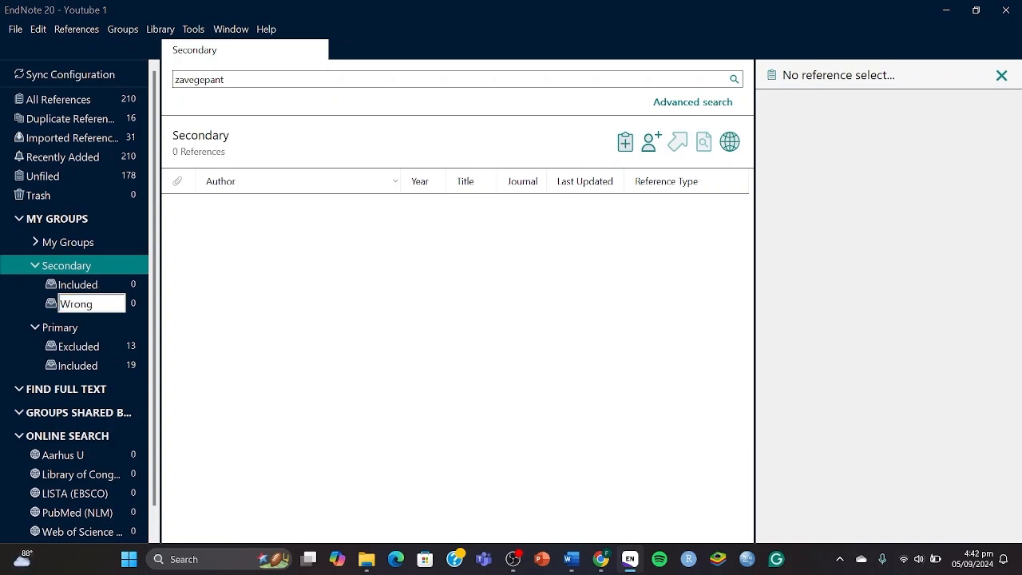
{"action": "type", "text": " study design"}
{"action": "key", "text": "Return"}
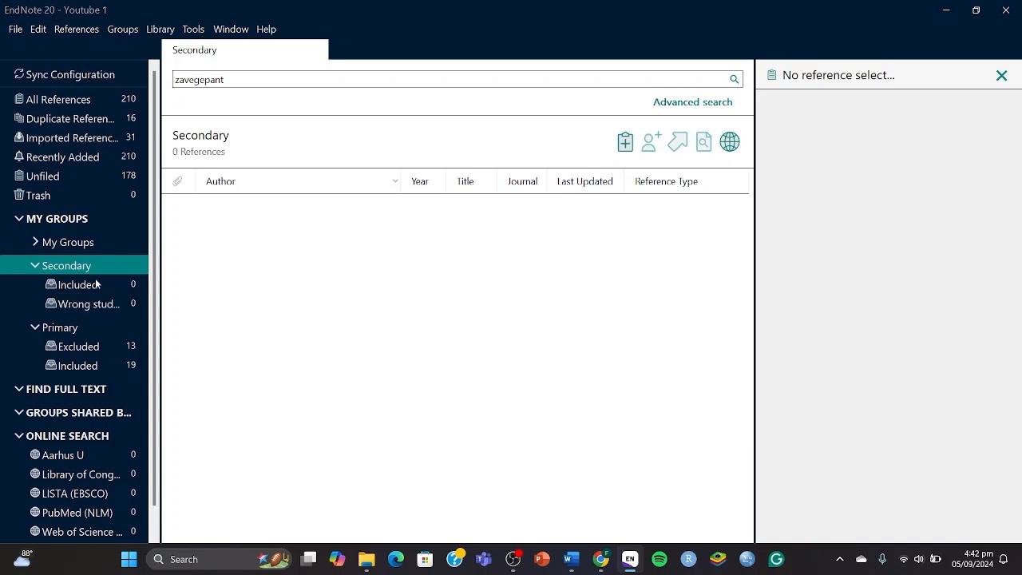
Rename the "Wrong study design" group in the Secondary group set as "Review".
{"action": "right_click", "coordinate": [87, 270]}
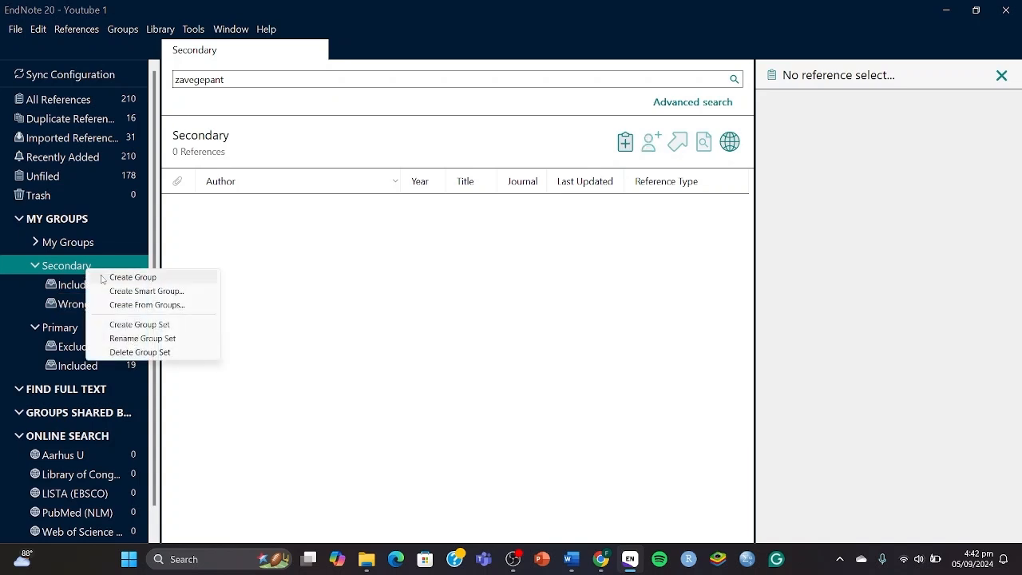
{"action": "left_click", "coordinate": [67, 308]}
{"action": "left_click", "coordinate": [68, 308]}
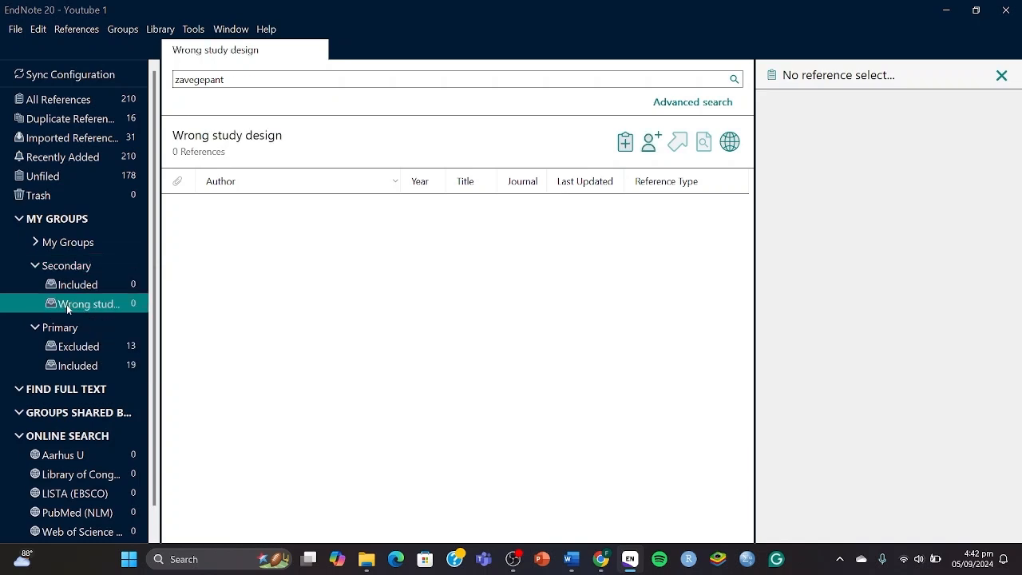
{"action": "right_click", "coordinate": [68, 309]}
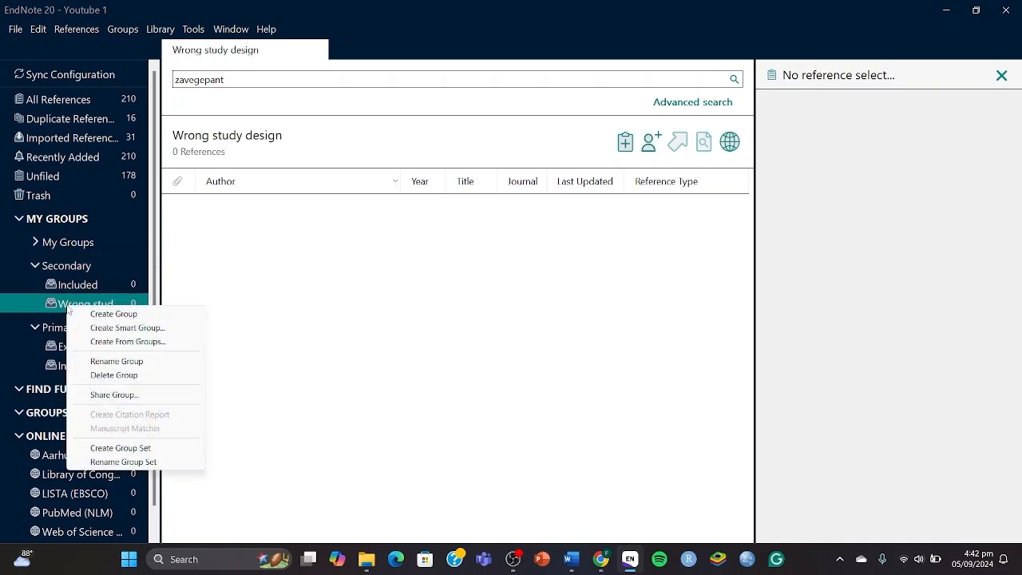
{"action": "left_click", "coordinate": [116, 360]}
{"action": "type", "text": "Revo"}
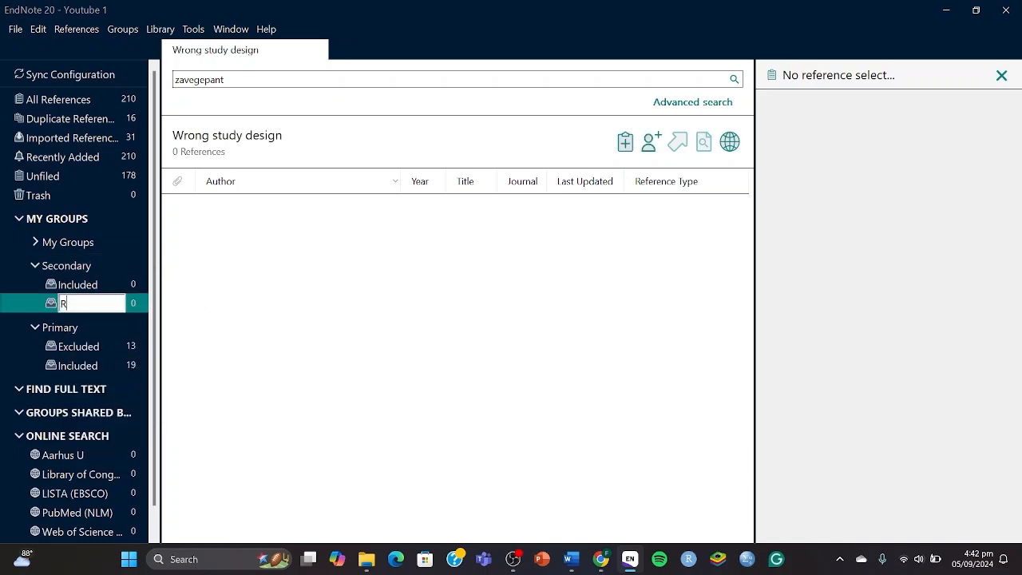
{"action": "key", "text": "BackSpace"}
{"action": "type", "text": "iews"}
{"action": "key", "text": "BackSpace"}
{"action": "key", "text": "BackSpace"}
{"action": "key", "text": "BackSpace"}
{"action": "key", "text": "BackSpace"}
{"action": "type", "text": "iew"}
{"action": "key", "text": "Return"}
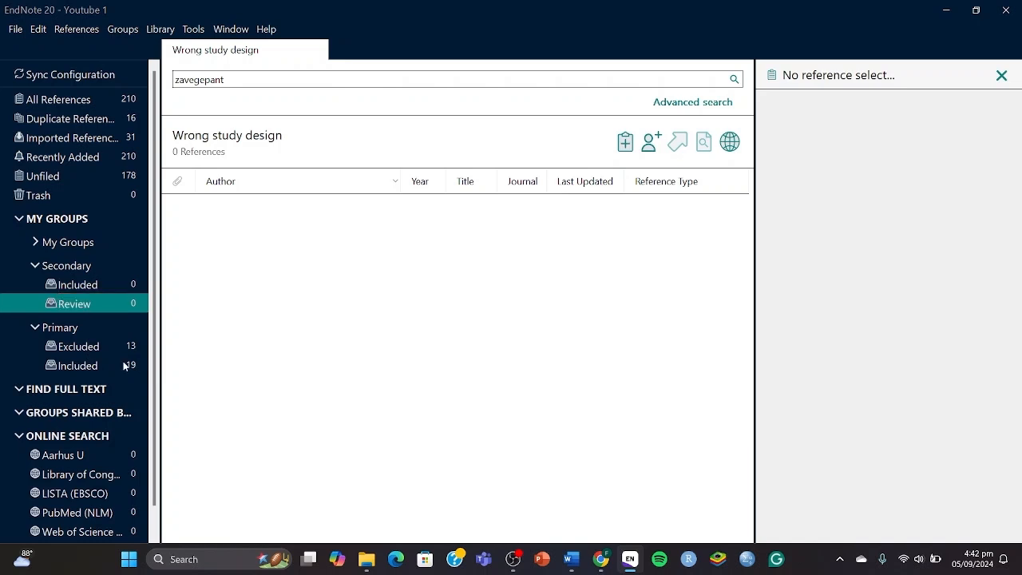
Create a group named "Case reports" in the Secondary group set.
{"action": "right_click", "coordinate": [67, 266]}
{"action": "key", "text": "Escape"}
{"action": "type", "text": "Case reports"}
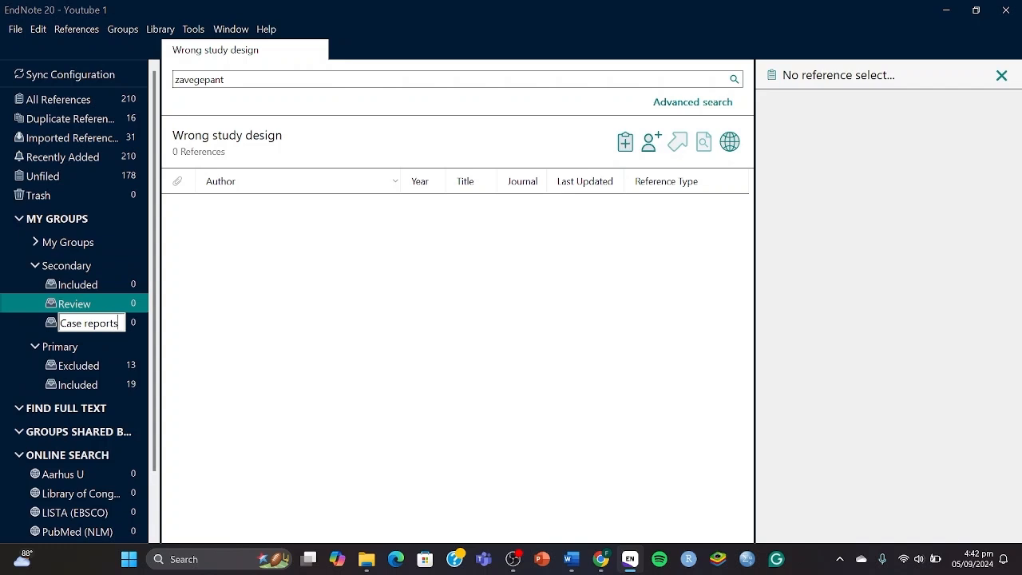
{"action": "key", "text": "Return"}
Add a group named "Wrong population" to the Secondary group set.
{"action": "right_click", "coordinate": [78, 271]}
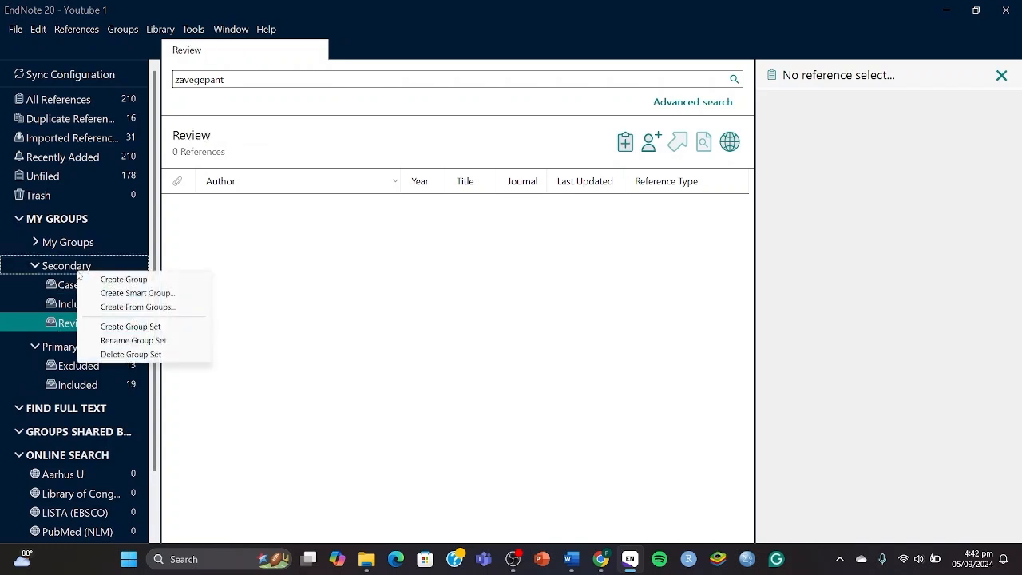
{"action": "left_click", "coordinate": [108, 279]}
{"action": "type", "text": "Wrong p"}
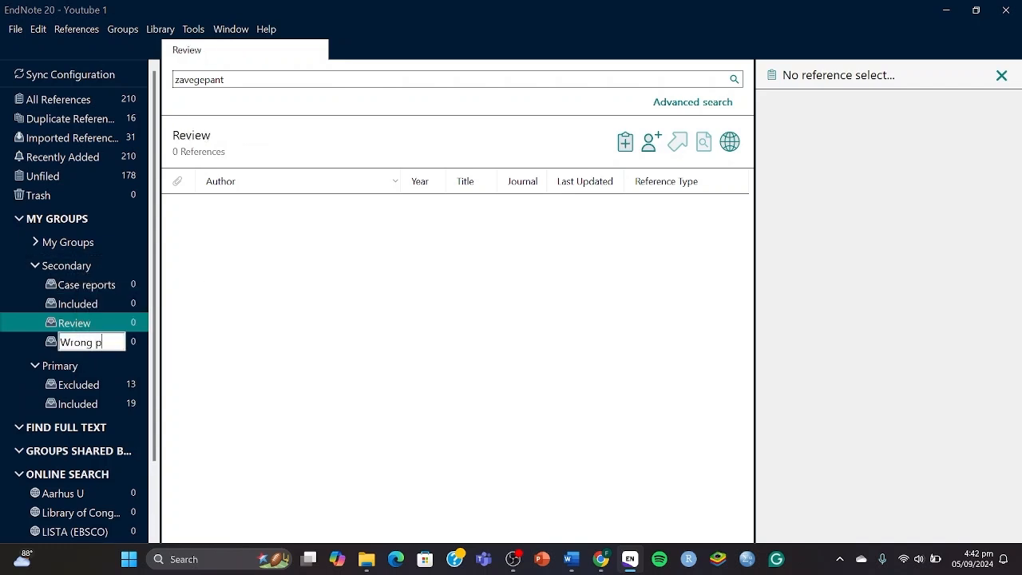
{"action": "type", "text": "opulation"}
{"action": "key", "text": "Return"}
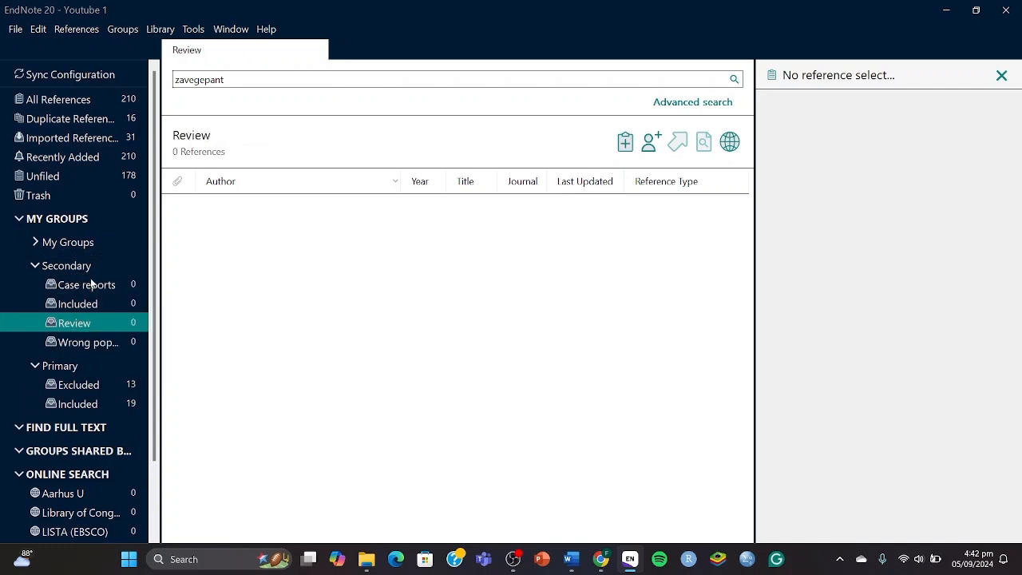
Add another exclusion group named "Wrong intervention" to the Secondary group set.
{"action": "left_click", "coordinate": [91, 267]}
{"action": "right_click", "coordinate": [91, 267]}
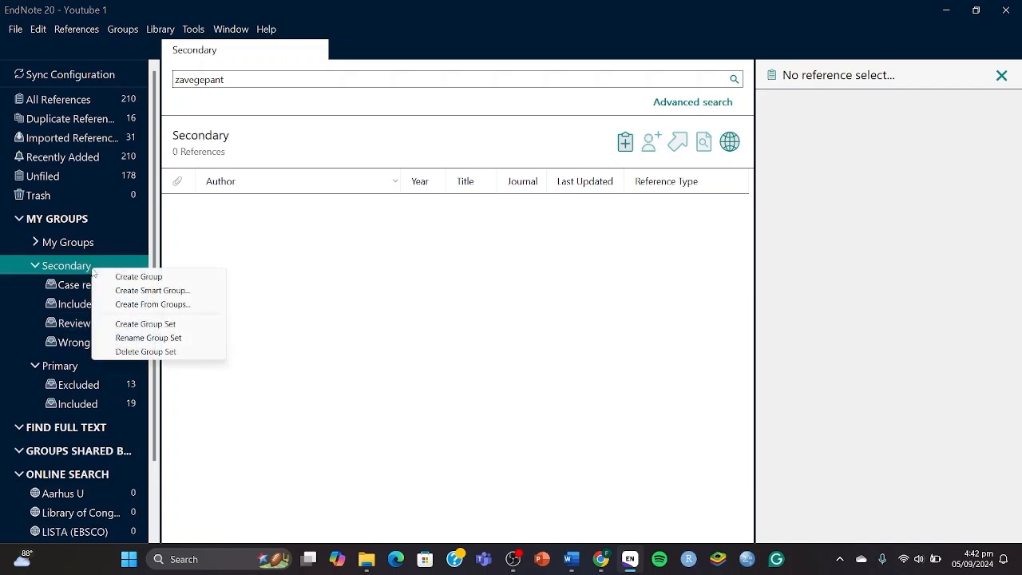
{"action": "left_click", "coordinate": [108, 275]}
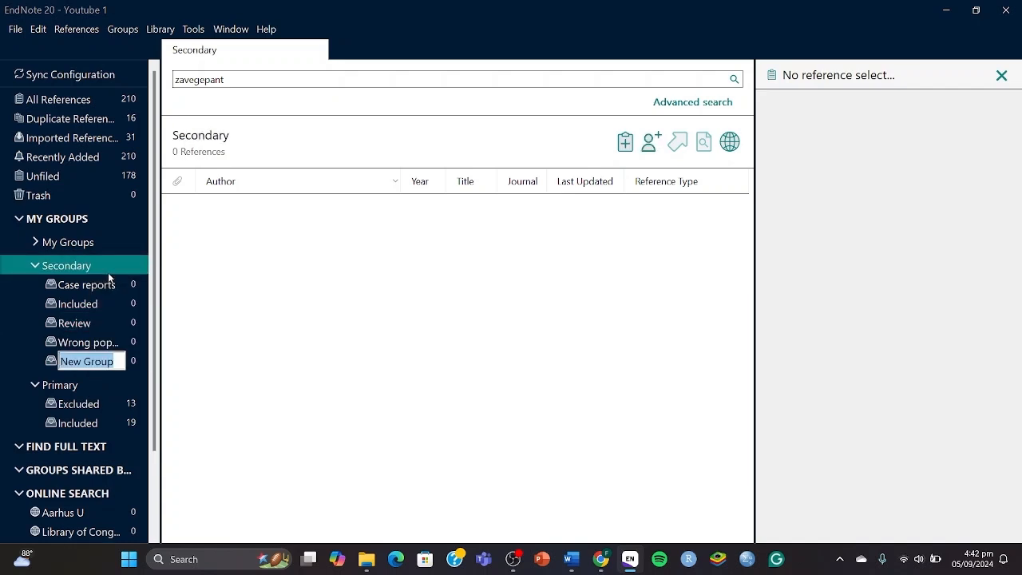
{"action": "type", "text": "Wron"}
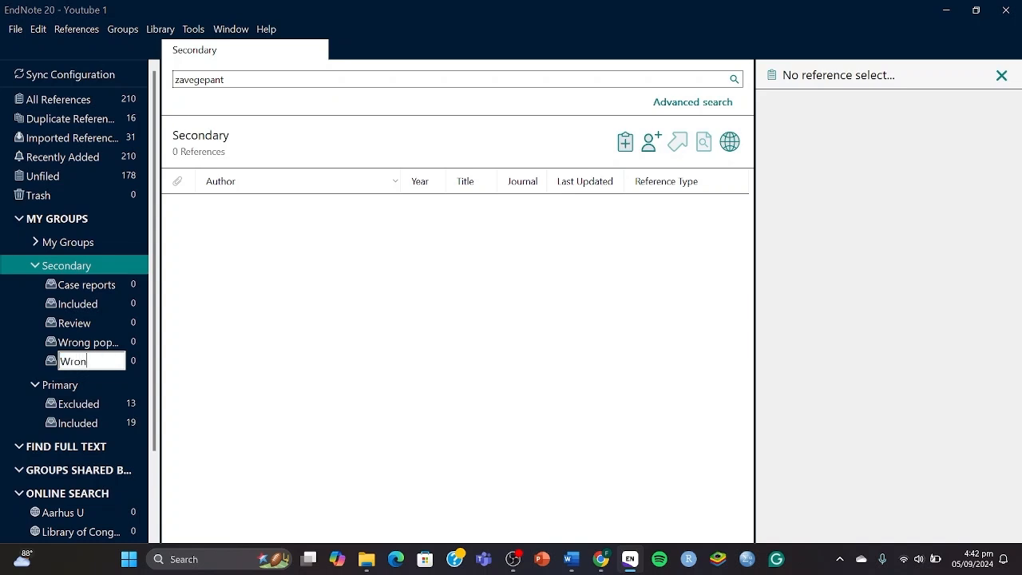
{"action": "type", "text": "g intervention"}
{"action": "key", "text": "Return"}
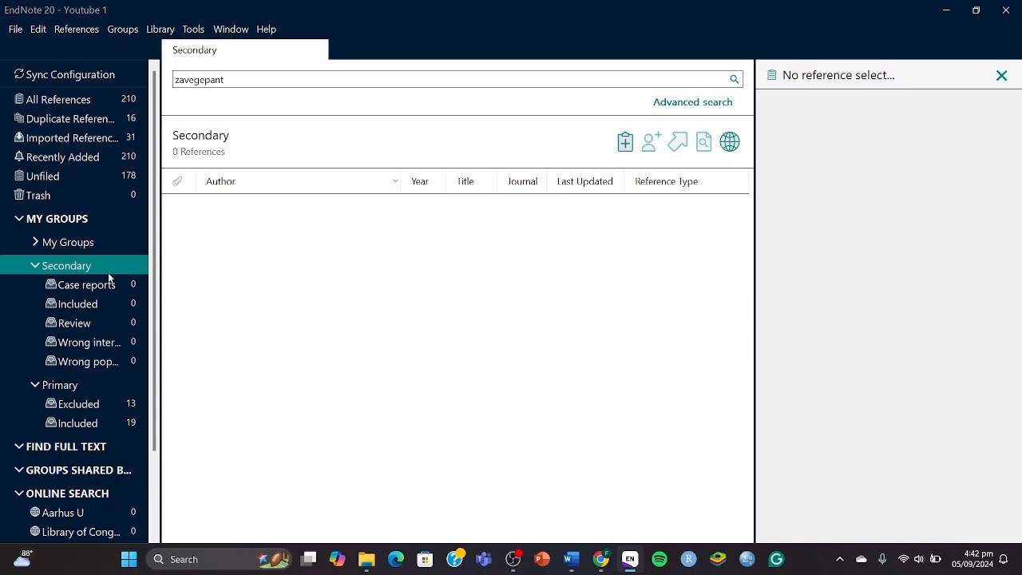
Check the first reference in the Primary set's Included group and create a group named "Wrong outcome" in the Secondary group set.
{"action": "left_click", "coordinate": [114, 430]}
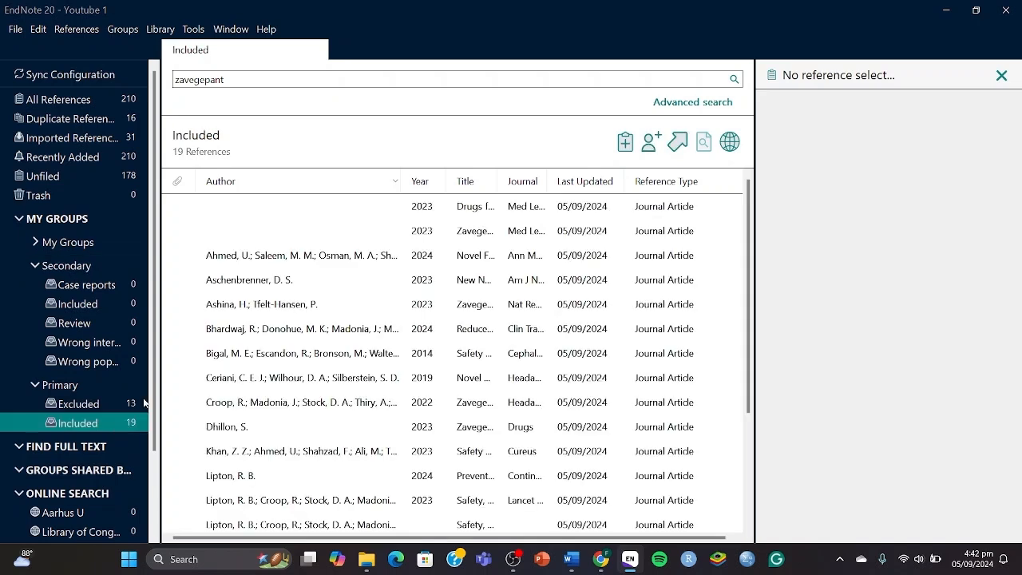
{"action": "left_click", "coordinate": [348, 211]}
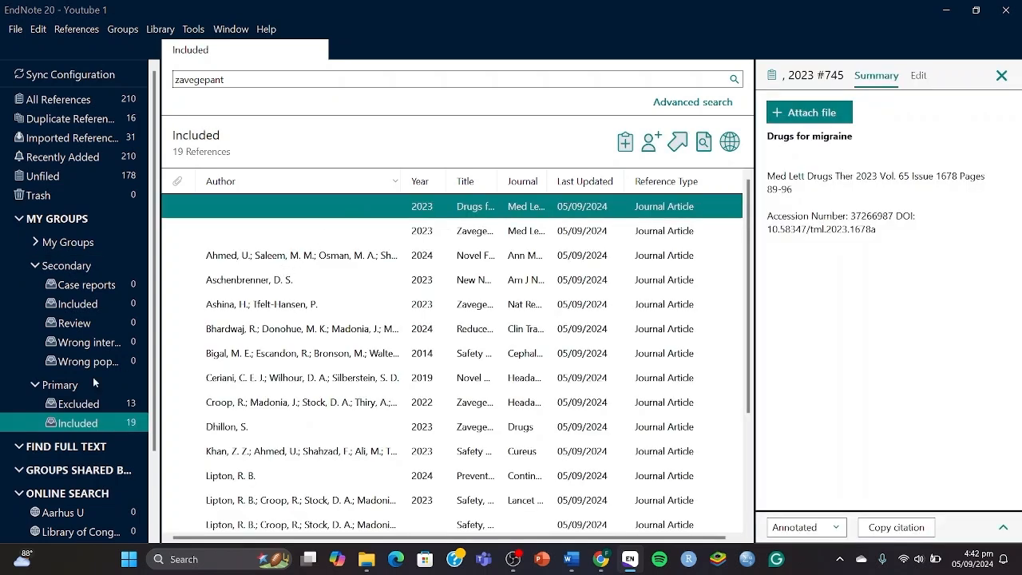
{"action": "left_click", "coordinate": [73, 267]}
{"action": "right_click", "coordinate": [74, 266]}
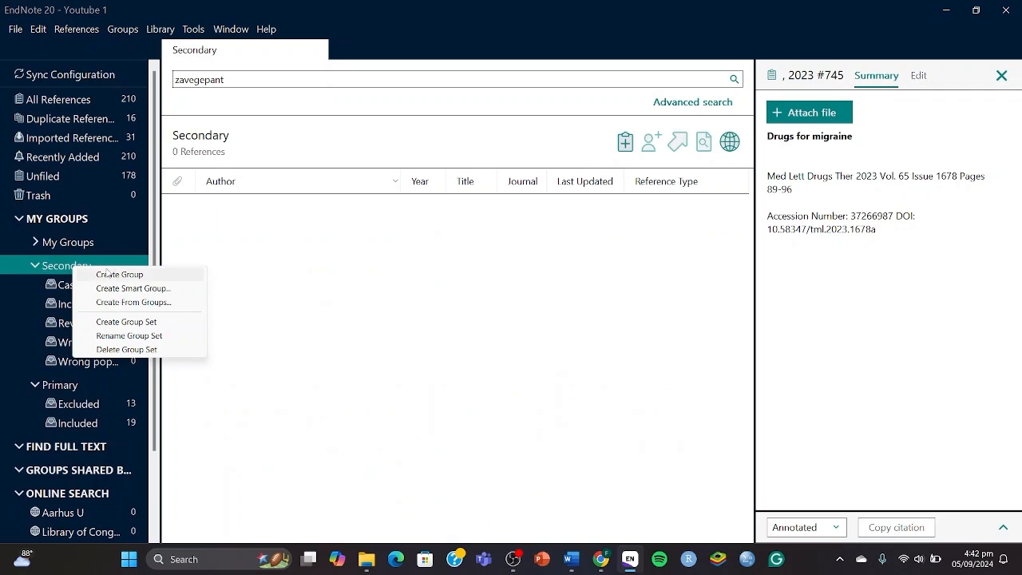
{"action": "left_click", "coordinate": [106, 274]}
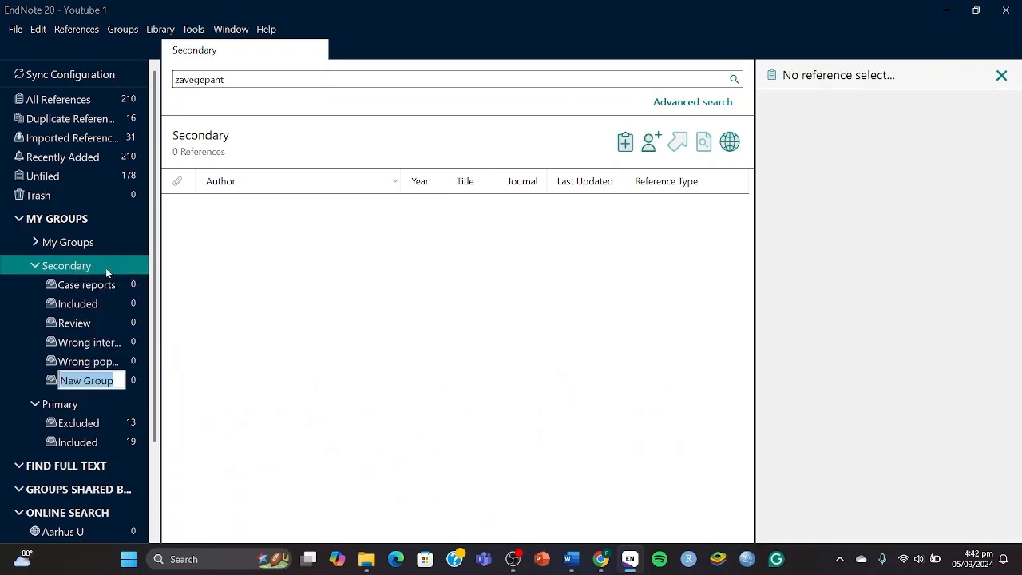
{"action": "type", "text": "Wron"}
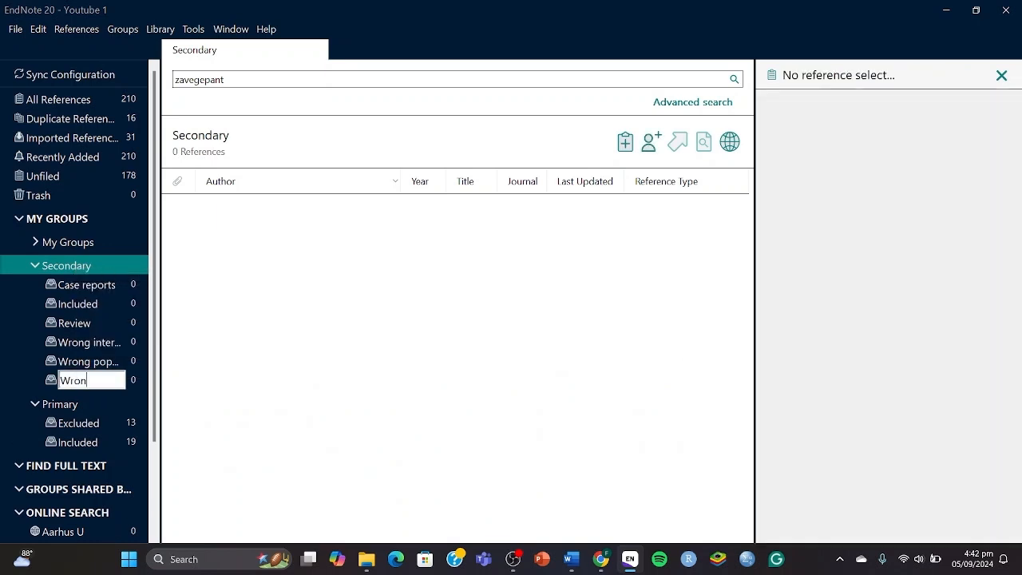
{"action": "type", "text": "g outcome"}
{"action": "key", "text": "Return"}
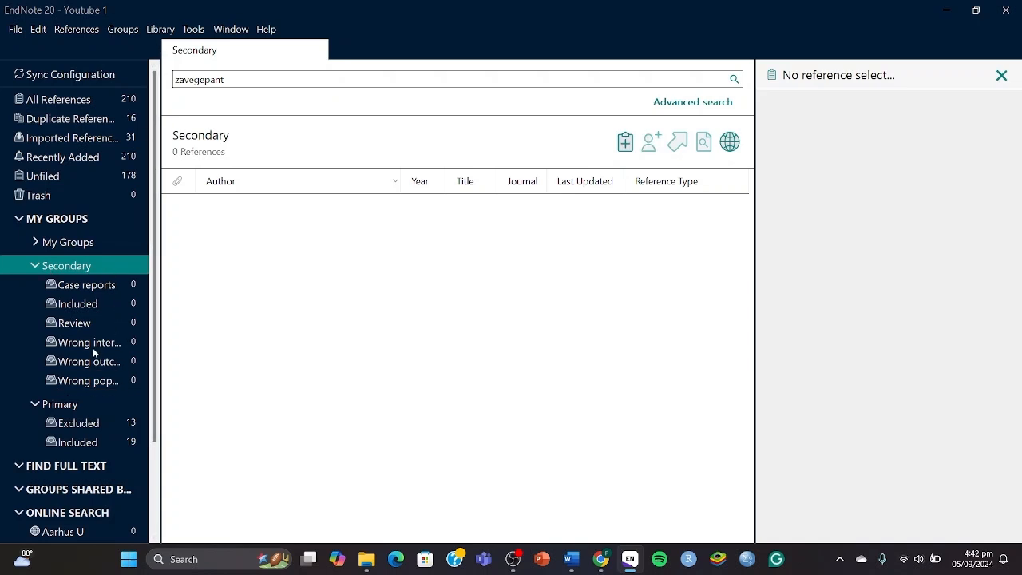
Open the reference "Drugs for migraine" in the Primary set's Included group and highlight its title.
{"action": "left_click", "coordinate": [92, 444]}
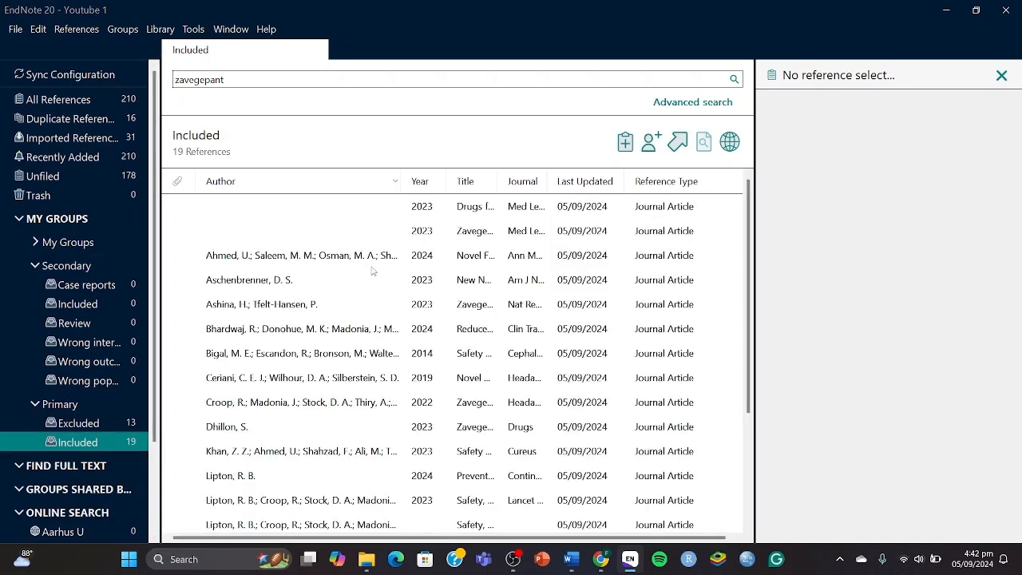
{"action": "left_click", "coordinate": [415, 215]}
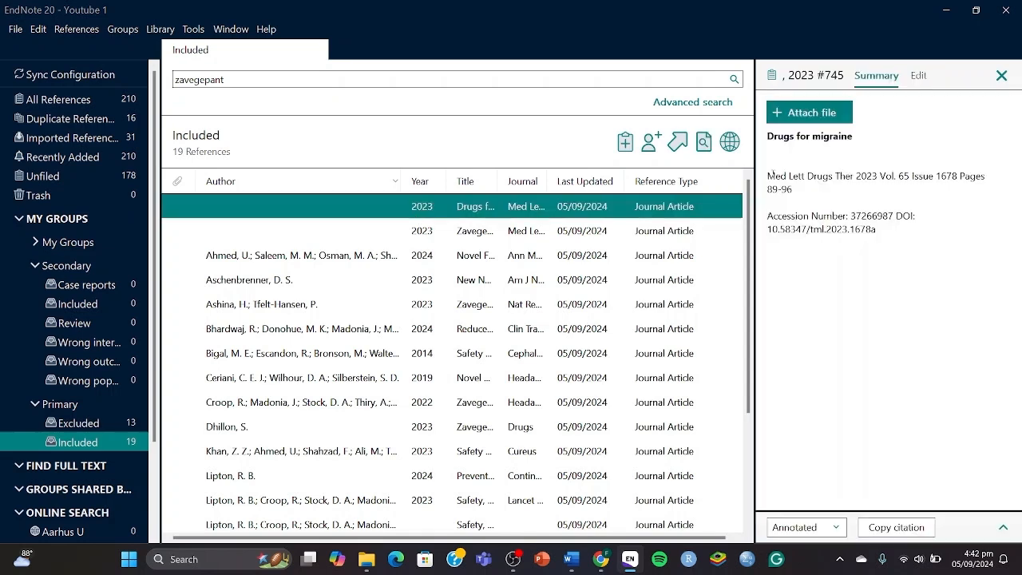
{"action": "left_click_drag", "start_coordinate": [852, 134], "coordinate": [762, 141]}
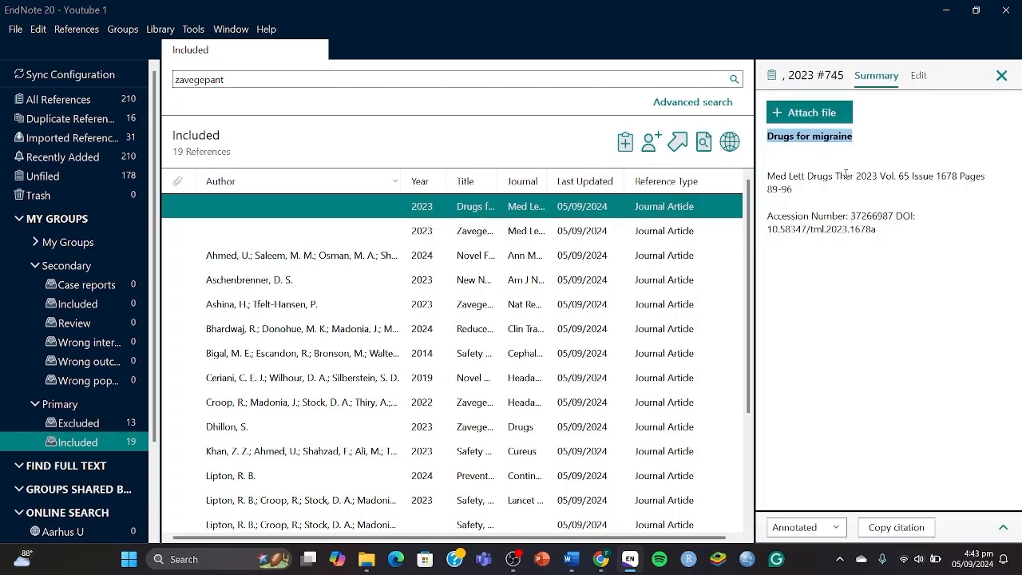
{"action": "key", "text": "super+Tab"}
{"action": "key", "text": "super+Tab"}
Copy the reference's DOI, switch to Chrome and search the web for 10.58347/tml.2023.1678a.
{"action": "left_click_drag", "start_coordinate": [887, 229], "coordinate": [783, 229]}
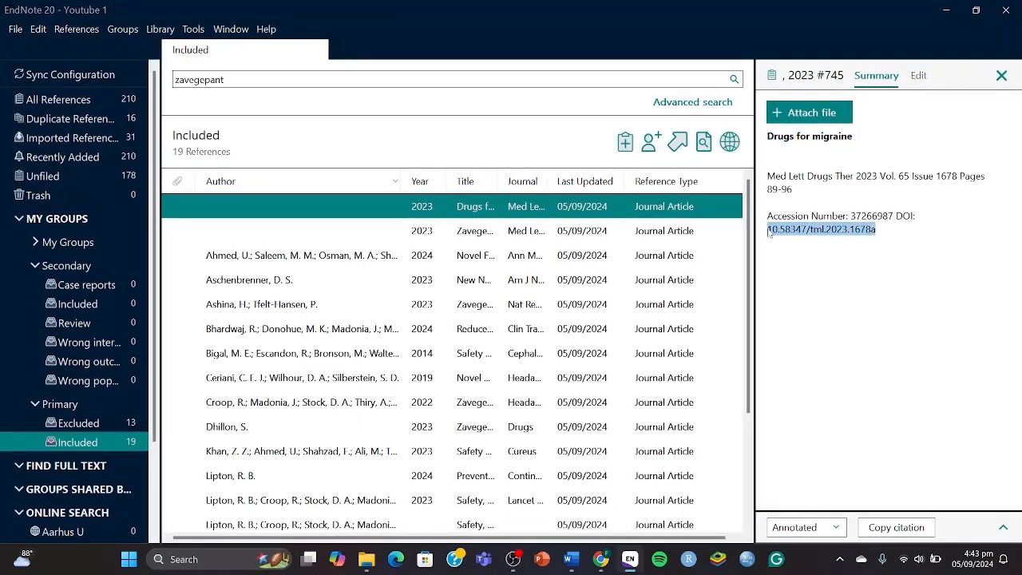
{"action": "key", "text": "super+Tab"}
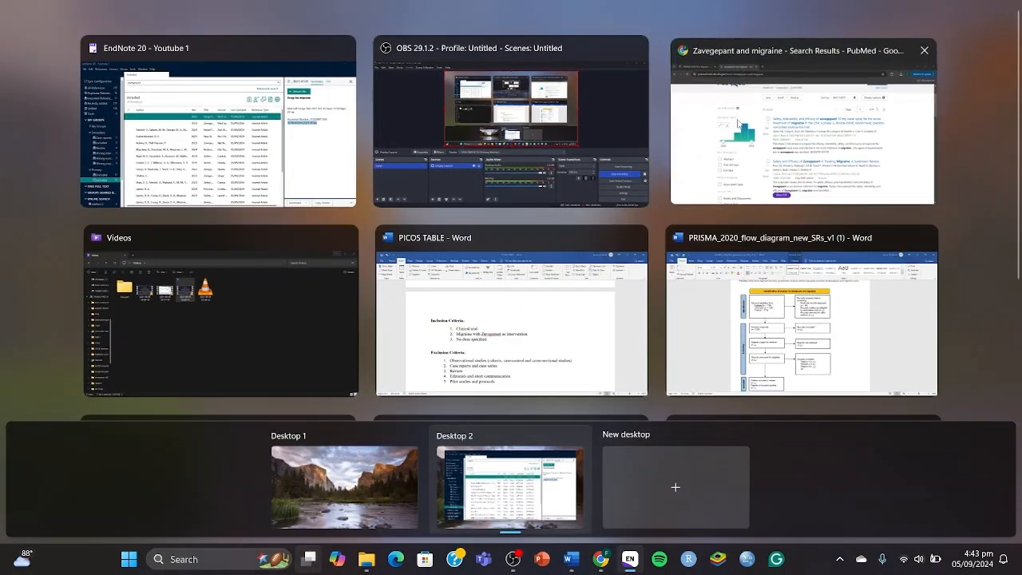
{"action": "left_click", "coordinate": [767, 112]}
{"action": "left_click", "coordinate": [372, 42]}
{"action": "type", "text": "10.58347/tml.2023.1678a"}
{"action": "key", "text": "Return"}
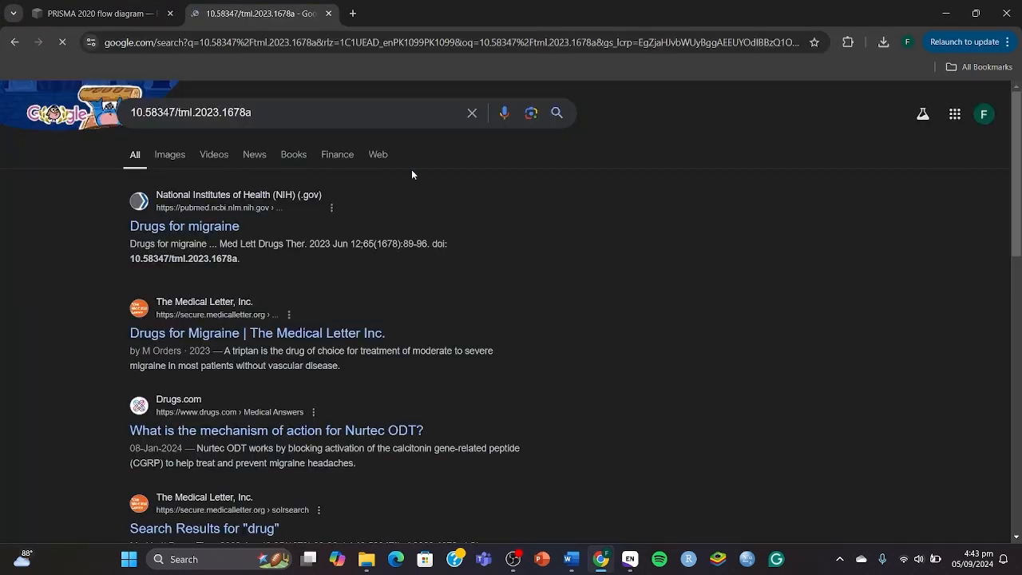
Open the PubMed record for "Drugs for migraine" and check its abstract, keywords and full-text links.
{"action": "left_click", "coordinate": [211, 228]}
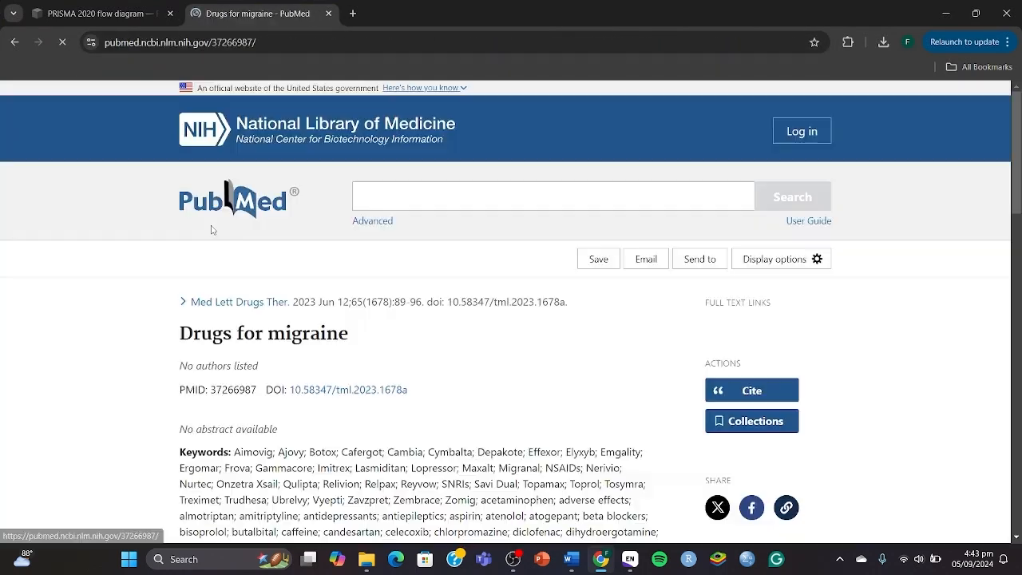
{"action": "scroll", "coordinate": [452, 485], "scroll_direction": "down", "scroll_amount": 3}
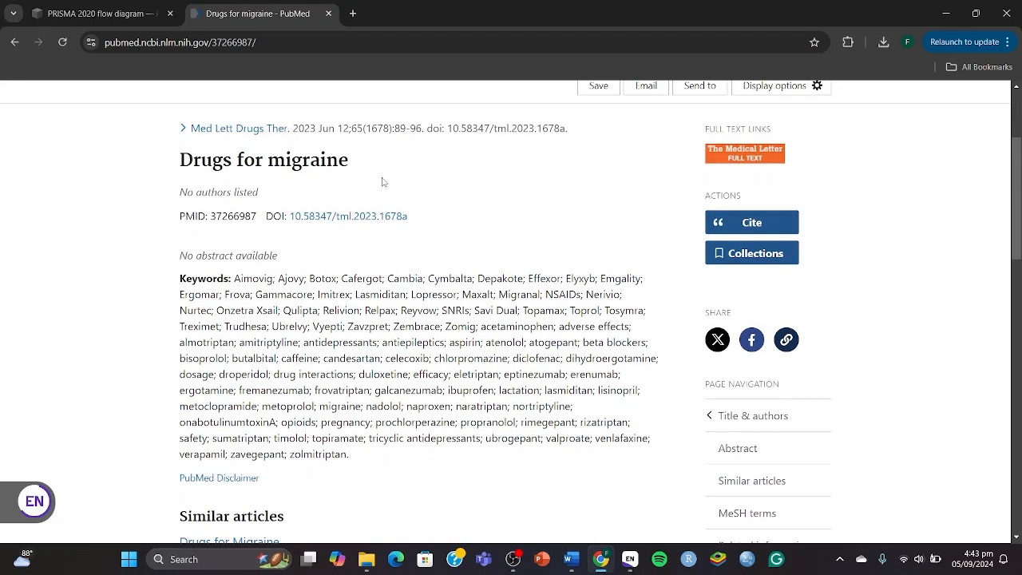
{"action": "scroll", "coordinate": [346, 248], "scroll_direction": "up", "scroll_amount": 2}
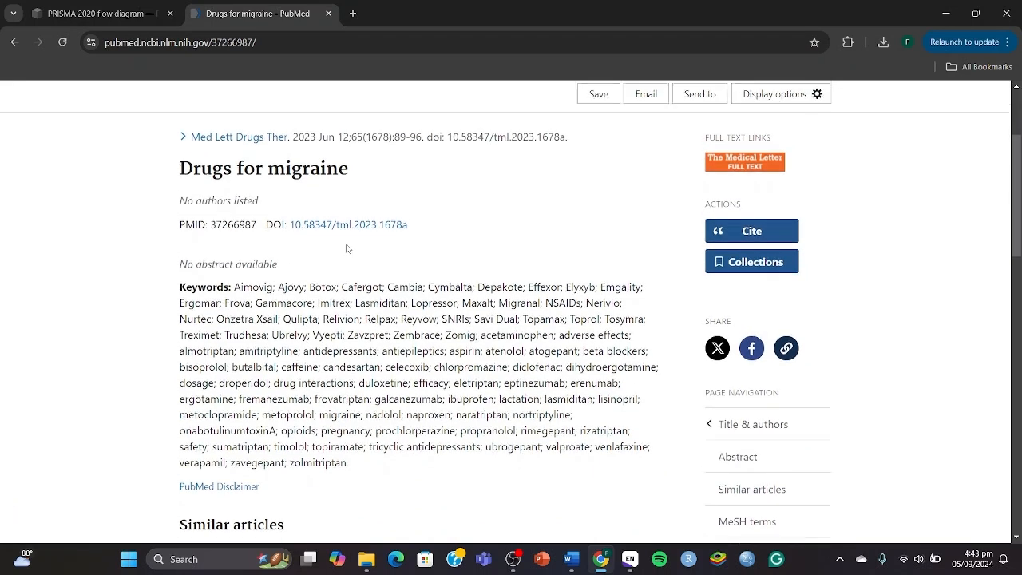
{"action": "scroll", "coordinate": [462, 271], "scroll_direction": "down", "scroll_amount": 2}
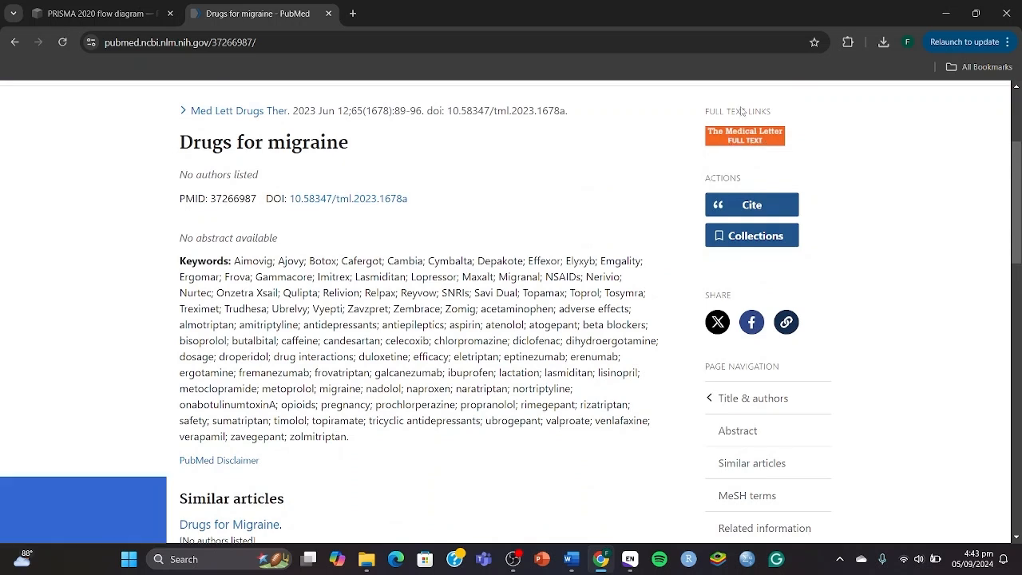
{"action": "scroll", "coordinate": [652, 147], "scroll_direction": "up", "scroll_amount": 2}
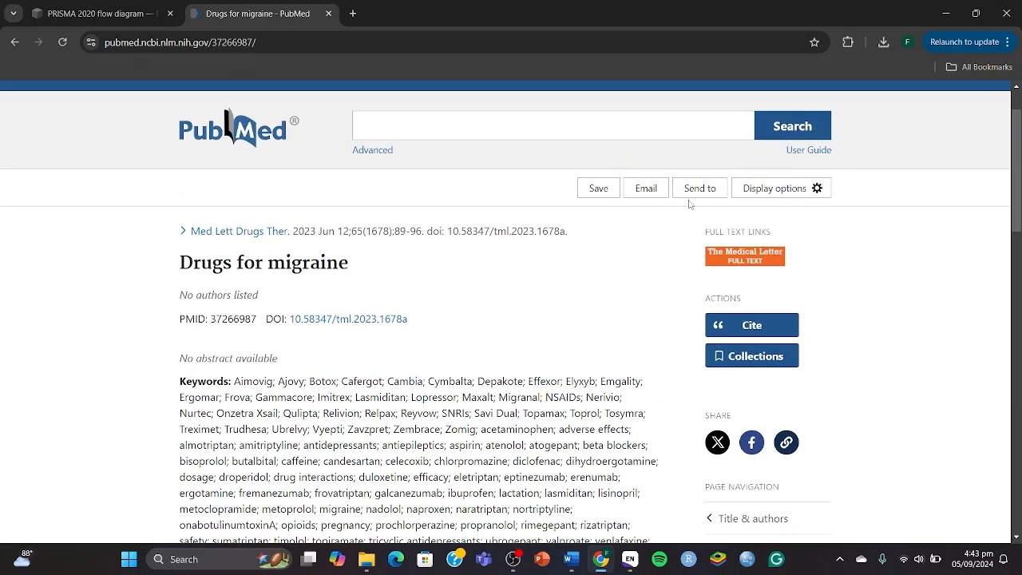
Open The Medical Letter full text of "Drugs for Migraine" and read through it to judge the article type.
{"action": "left_click", "coordinate": [742, 188]}
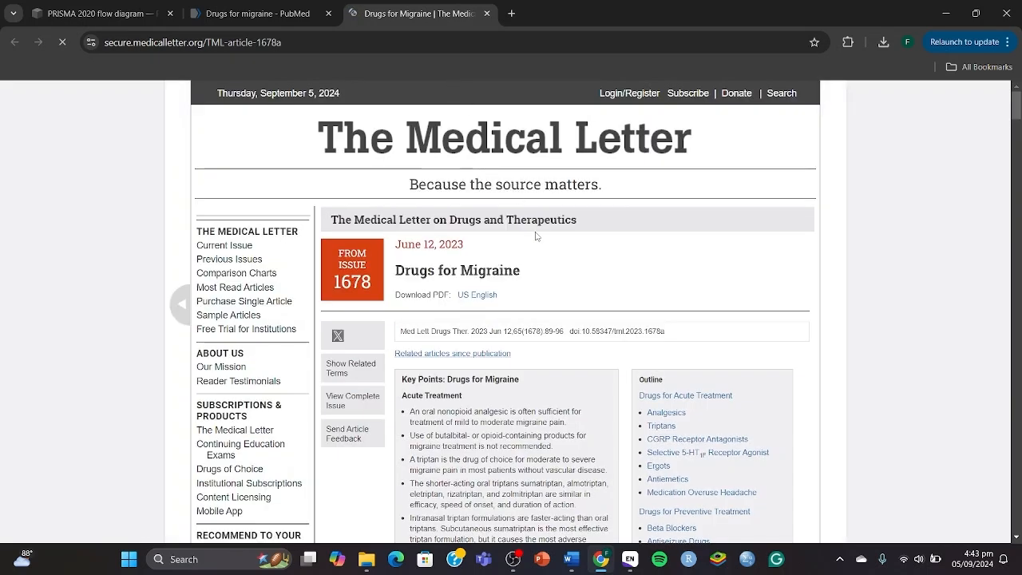
{"action": "scroll", "coordinate": [647, 375], "scroll_direction": "down", "scroll_amount": 10}
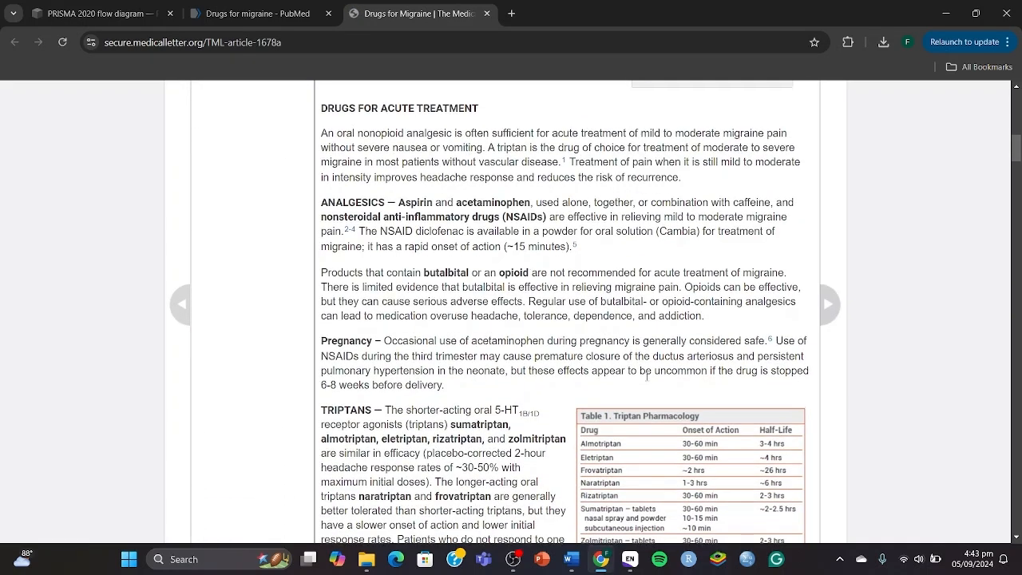
{"action": "scroll", "coordinate": [508, 243], "scroll_direction": "down", "scroll_amount": 15}
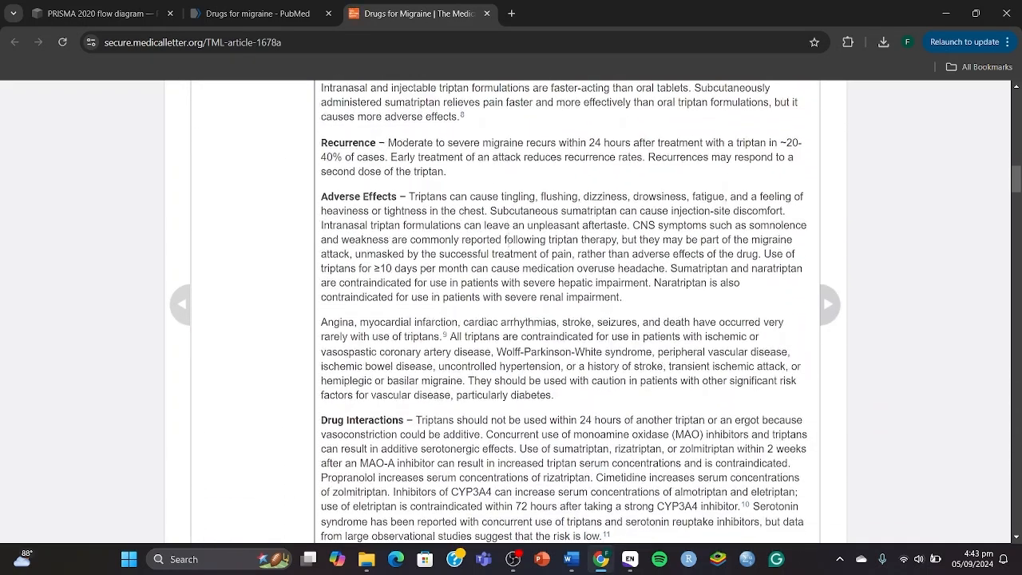
{"action": "scroll", "coordinate": [508, 244], "scroll_direction": "down", "scroll_amount": 10}
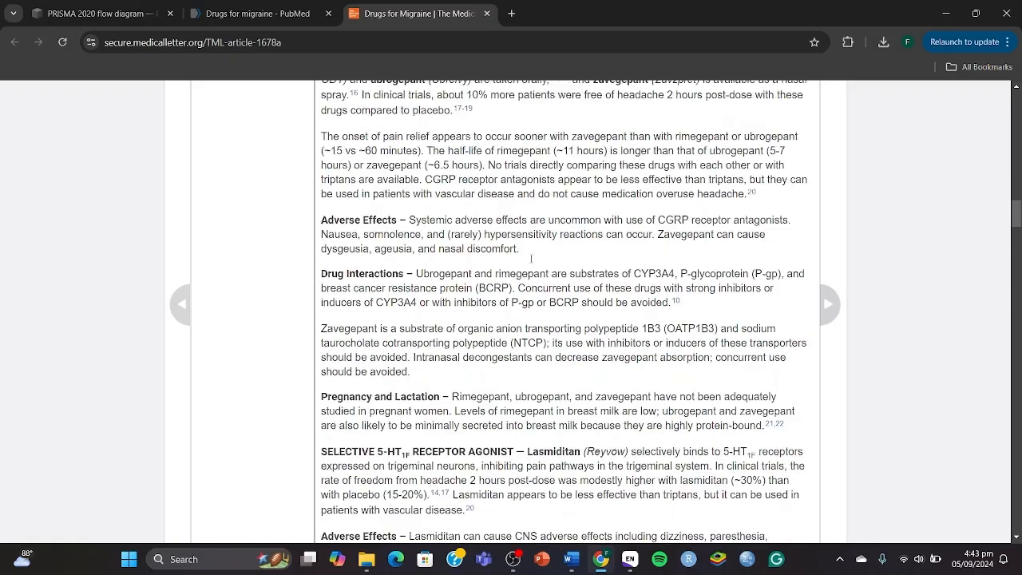
{"action": "scroll", "coordinate": [531, 257], "scroll_direction": "down", "scroll_amount": 5}
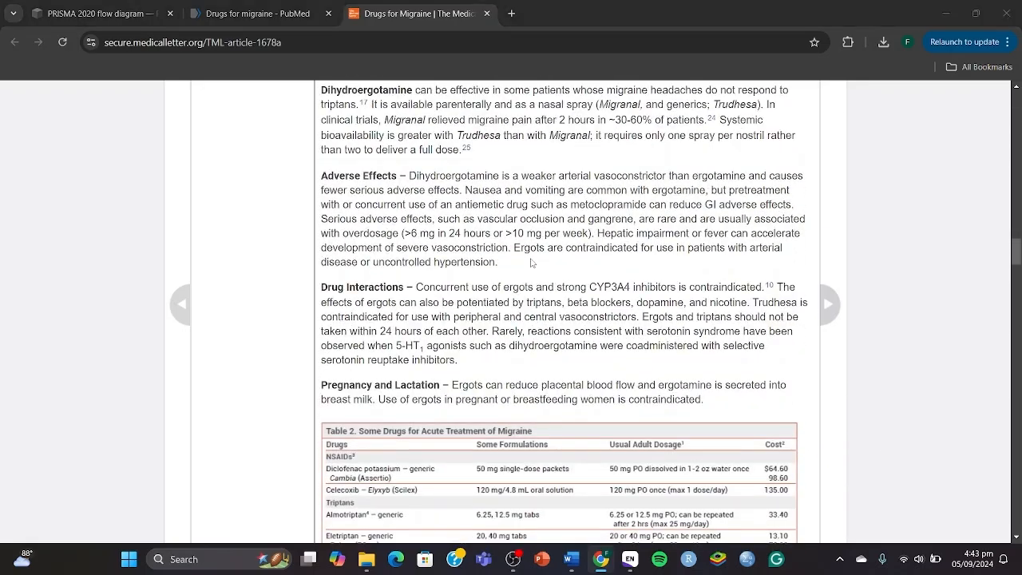
Switch back to EndNote and add the reference "Drugs for migraine" to the Secondary set's Review group.
{"action": "left_click", "coordinate": [309, 559]}
{"action": "left_click", "coordinate": [544, 133]}
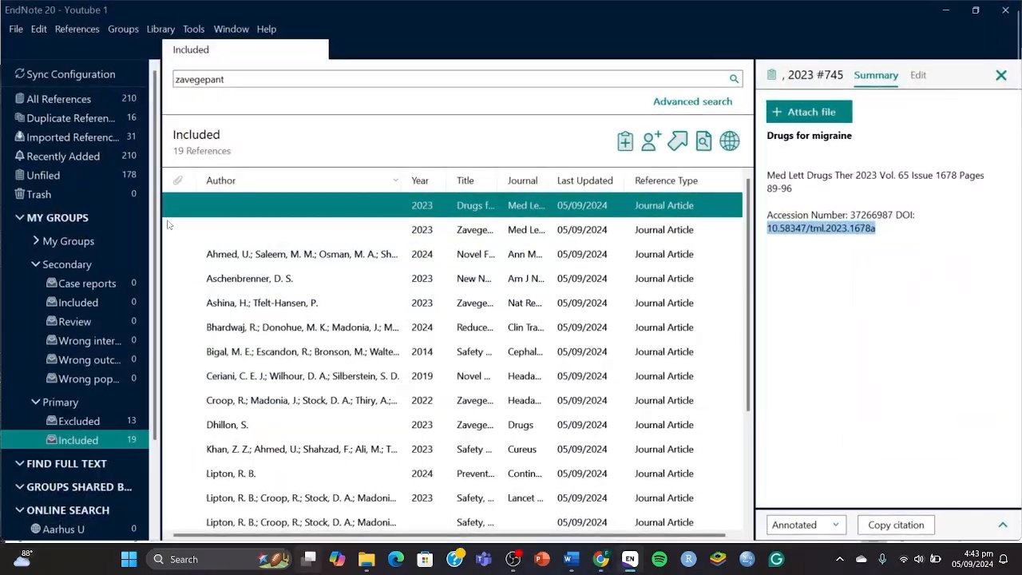
{"action": "left_click_drag", "start_coordinate": [149, 268], "coordinate": [90, 323]}
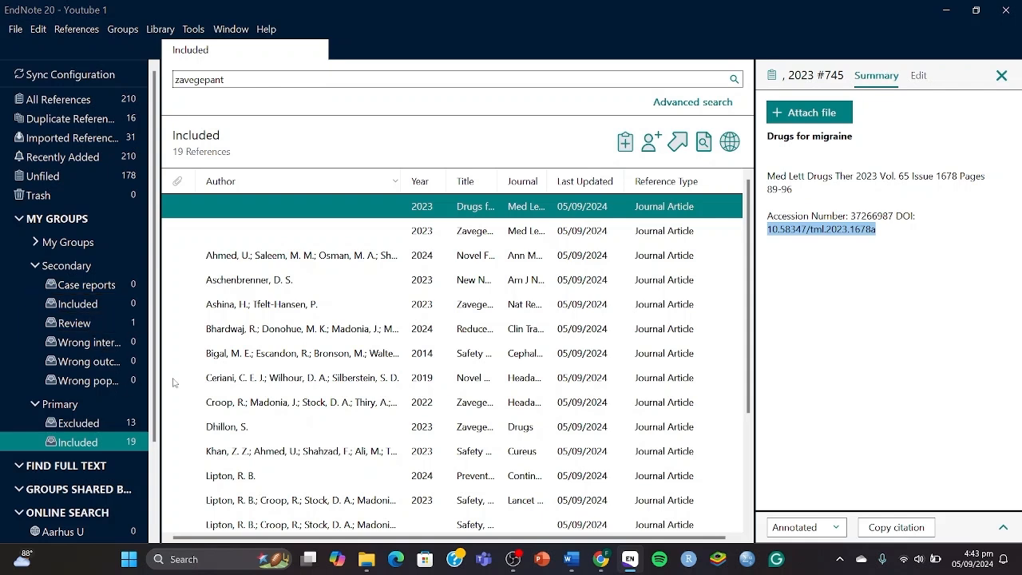
Select the reference "Zavegepant (Zavzpret) for acute treatment of migraine" and copy its DOI.
{"action": "left_click", "coordinate": [395, 231]}
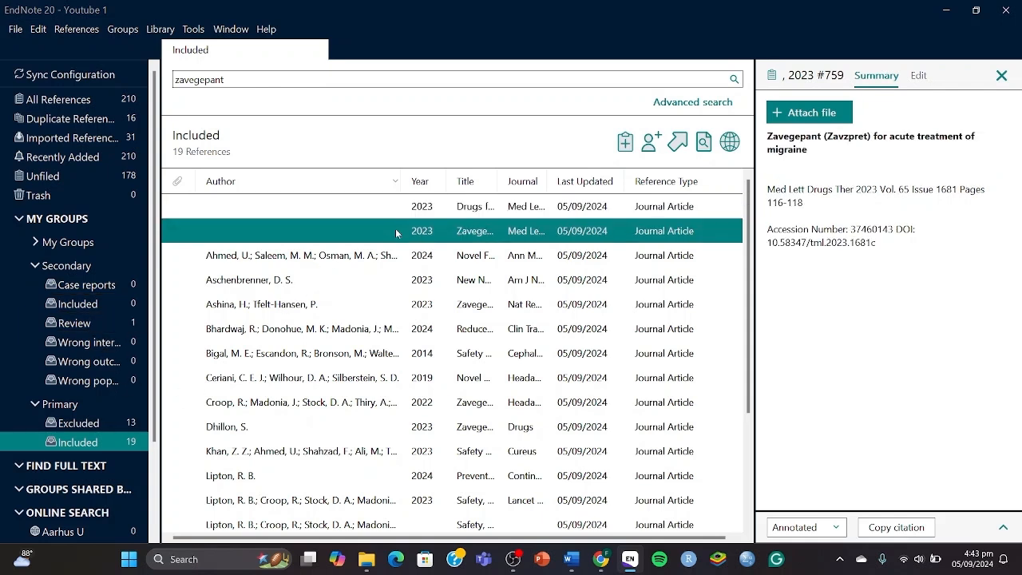
{"action": "left_click_drag", "start_coordinate": [821, 154], "coordinate": [770, 150]}
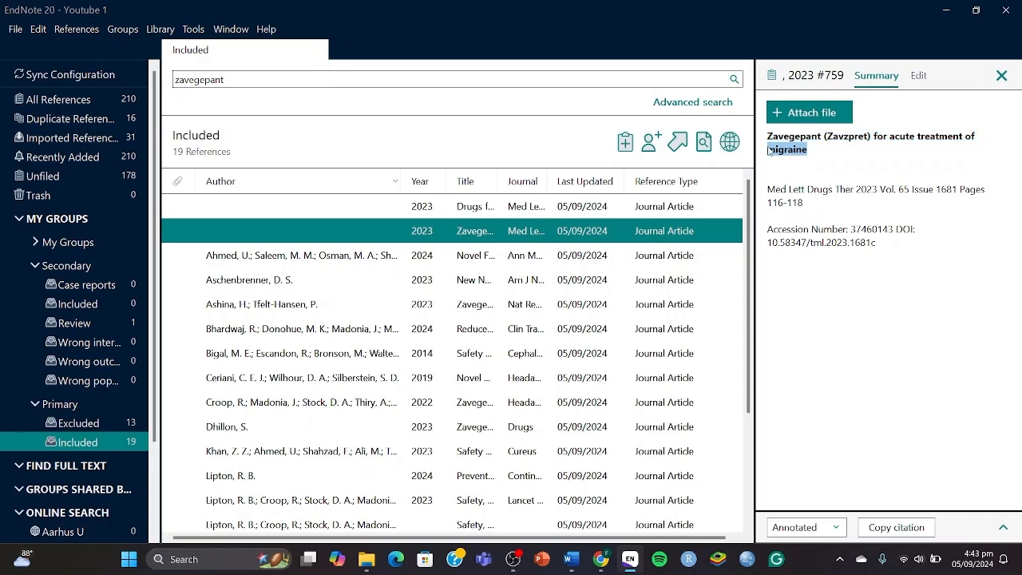
{"action": "left_click_drag", "start_coordinate": [876, 242], "coordinate": [767, 242]}
{"action": "key", "text": "ctrl+c"}
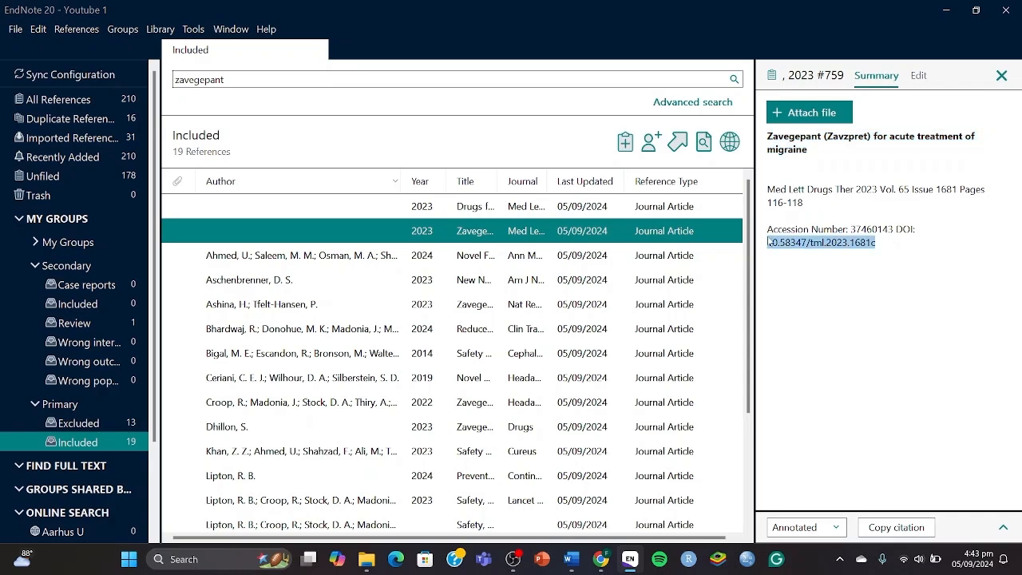
Switch to Chrome, search the web for 10.58347/tml.2023.1681c, and open the article's PubMed record and its Medical Letter full text.
{"action": "left_click", "coordinate": [308, 559]}
{"action": "left_click", "coordinate": [463, 68]}
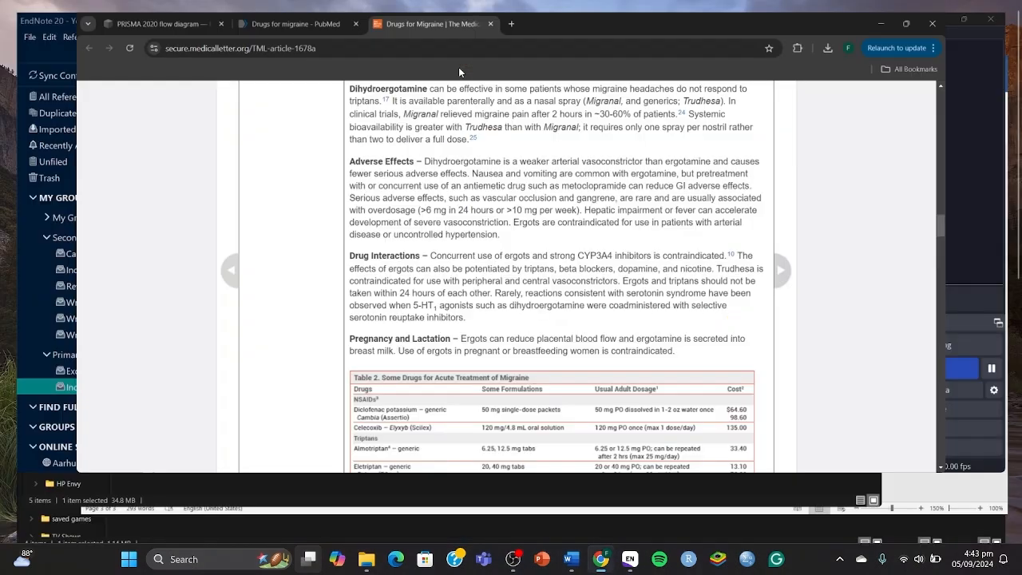
{"action": "left_click", "coordinate": [409, 42]}
{"action": "key", "text": "ctrl+v"}
{"action": "key", "text": "Return"}
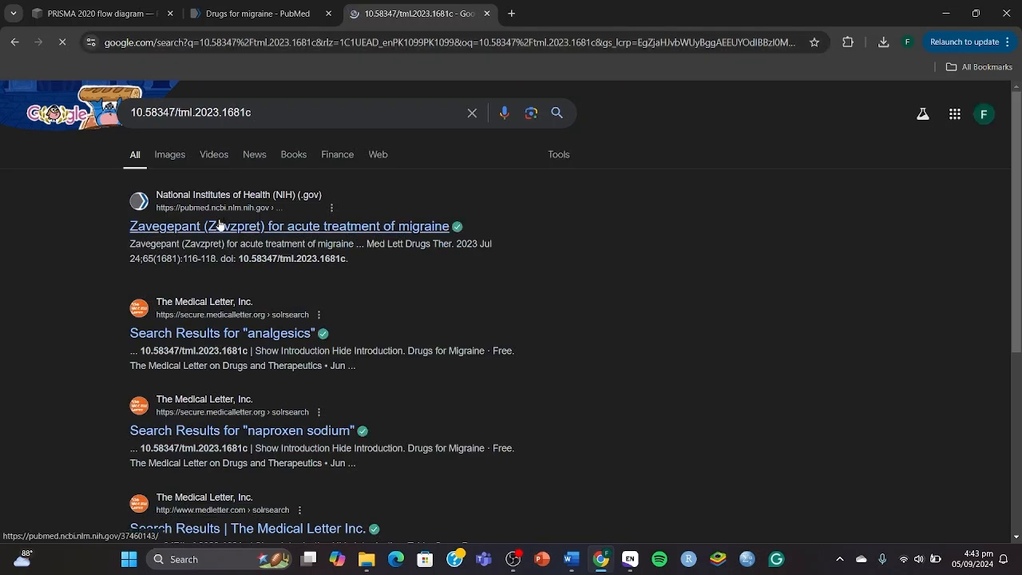
{"action": "left_click", "coordinate": [220, 226]}
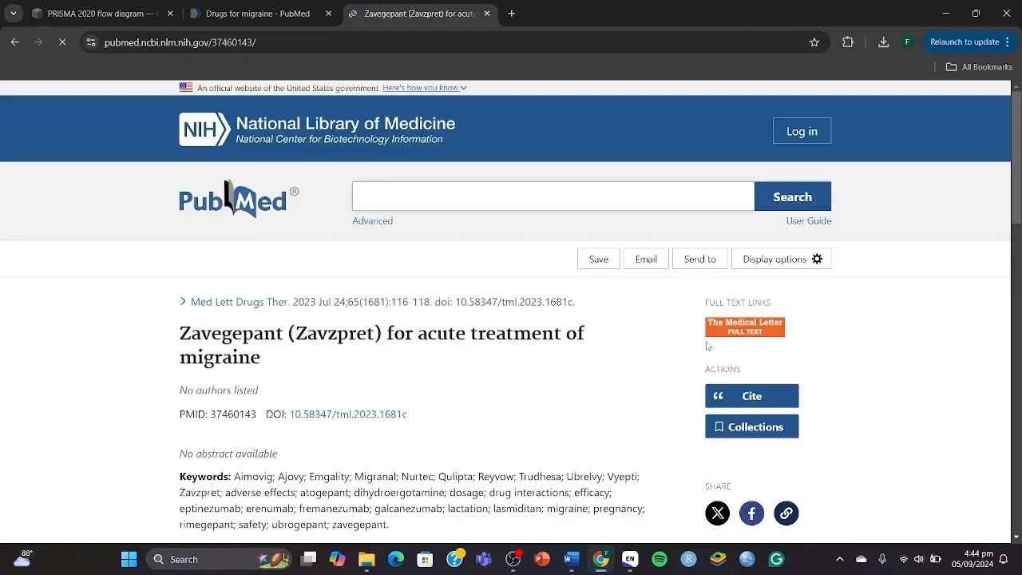
{"action": "left_click", "coordinate": [746, 330]}
Return to EndNote, select the reference "Novel FDA-approved zavegepant drug for treating migraine" and highlight its DOI for copying.
{"action": "key", "text": "super+Tab"}
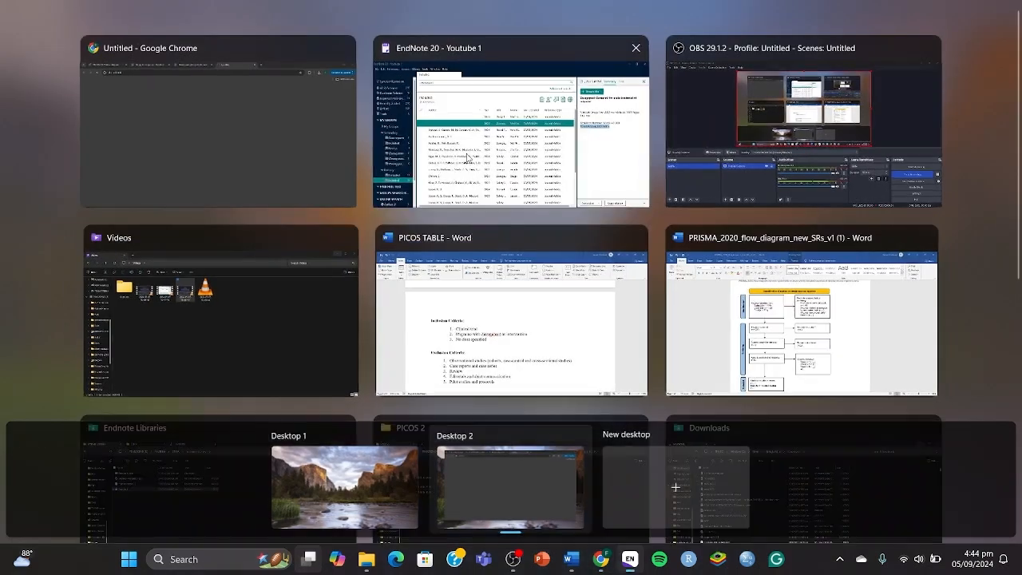
{"action": "left_click", "coordinate": [467, 157]}
{"action": "left_click", "coordinate": [673, 206]}
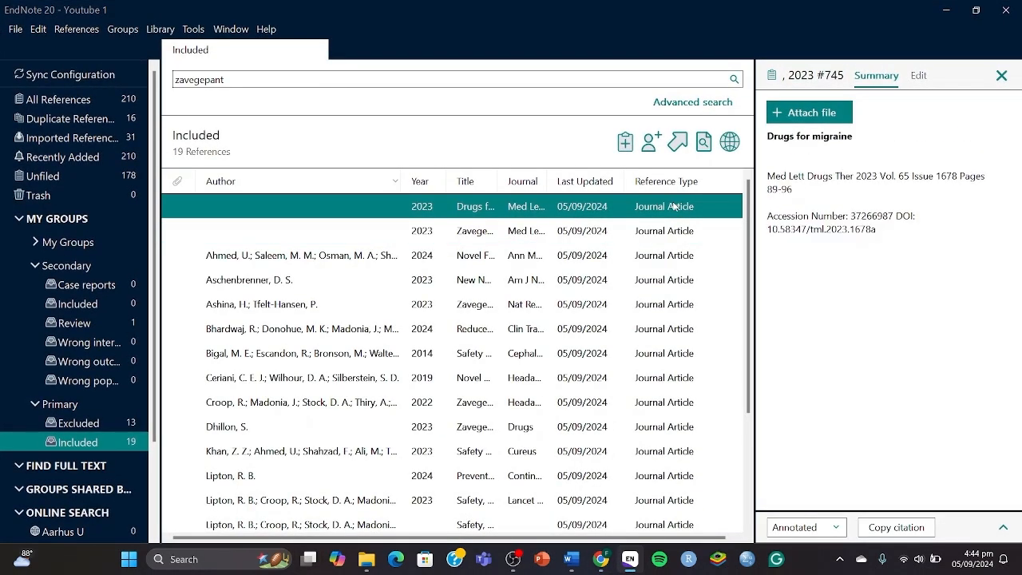
{"action": "key", "text": "Down"}
{"action": "key", "text": "Down"}
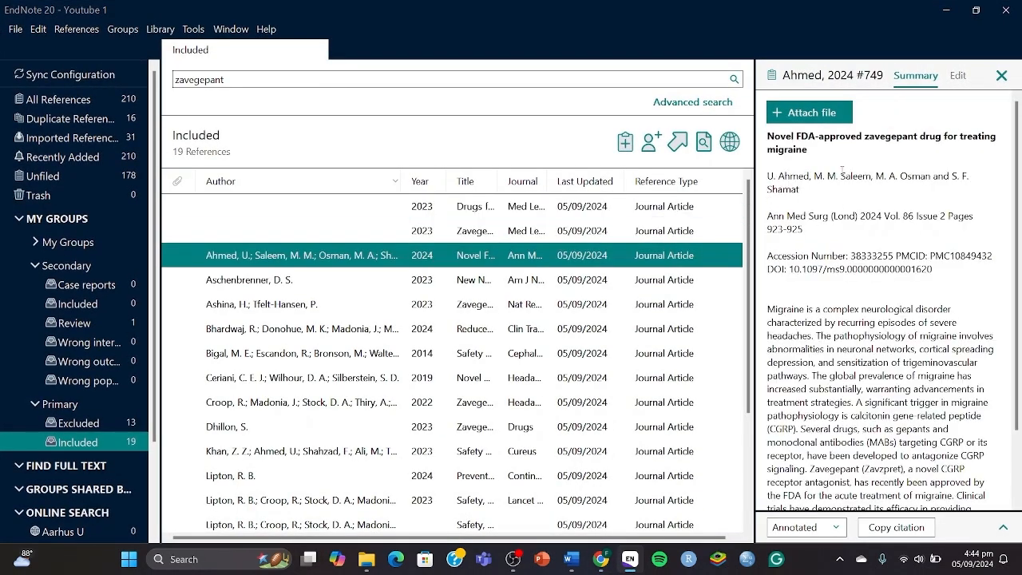
{"action": "left_click_drag", "start_coordinate": [821, 158], "coordinate": [769, 137]}
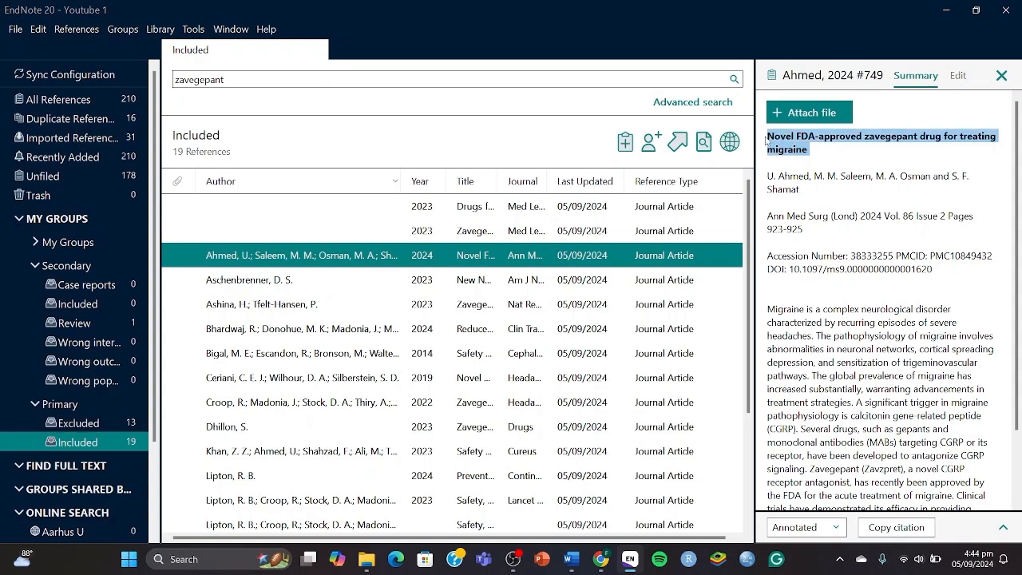
{"action": "left_click_drag", "start_coordinate": [938, 269], "coordinate": [791, 270]}
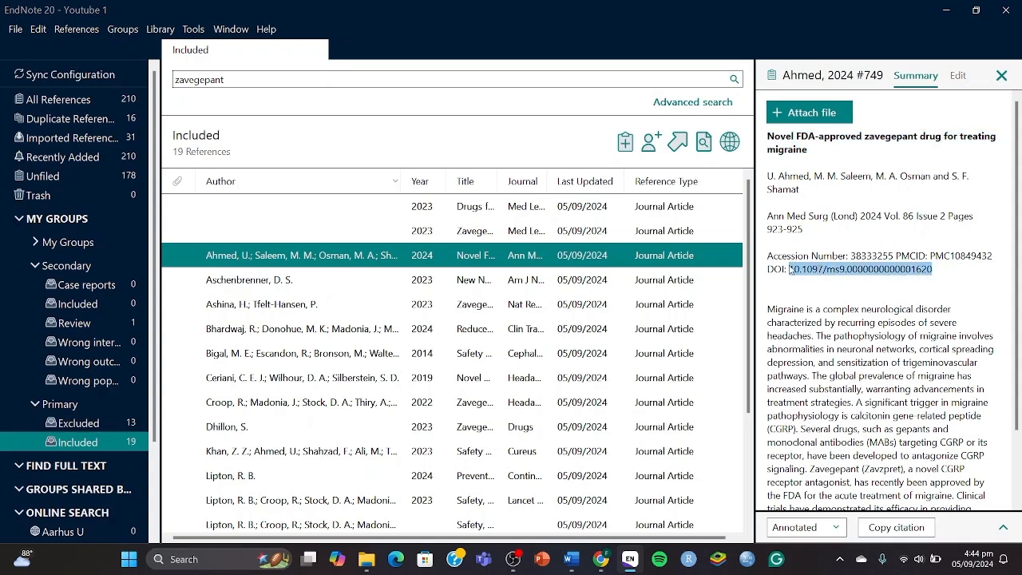
Switch to Chrome, search the web for 10.1097/ms9.0000000000001620 and close the previous article's PubMed tab.
{"action": "left_click", "coordinate": [308, 558]}
{"action": "left_click", "coordinate": [435, 43]}
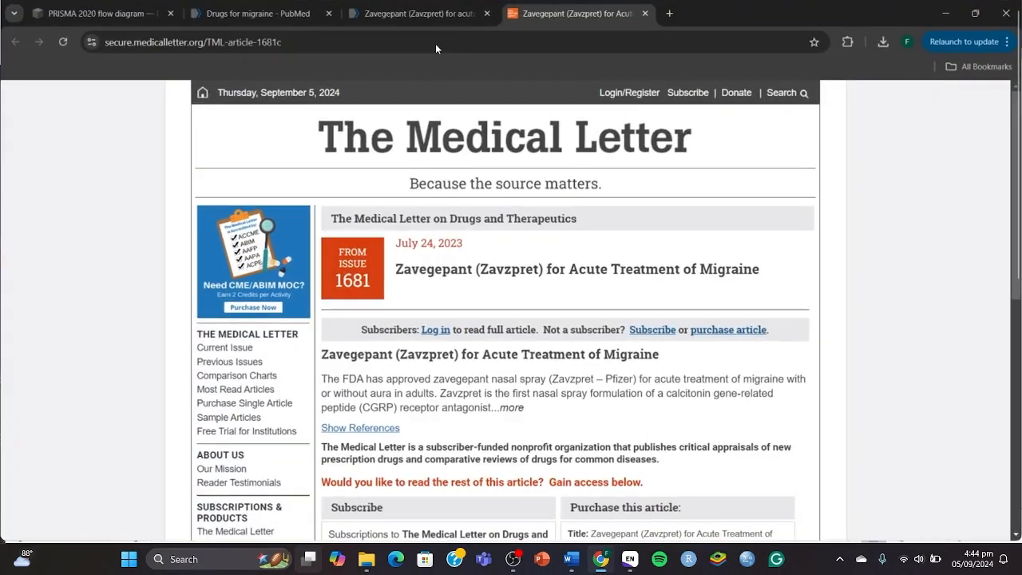
{"action": "left_click", "coordinate": [435, 43]}
{"action": "type", "text": "10.1097/ms9.0000000000001620"}
{"action": "key", "text": "Return"}
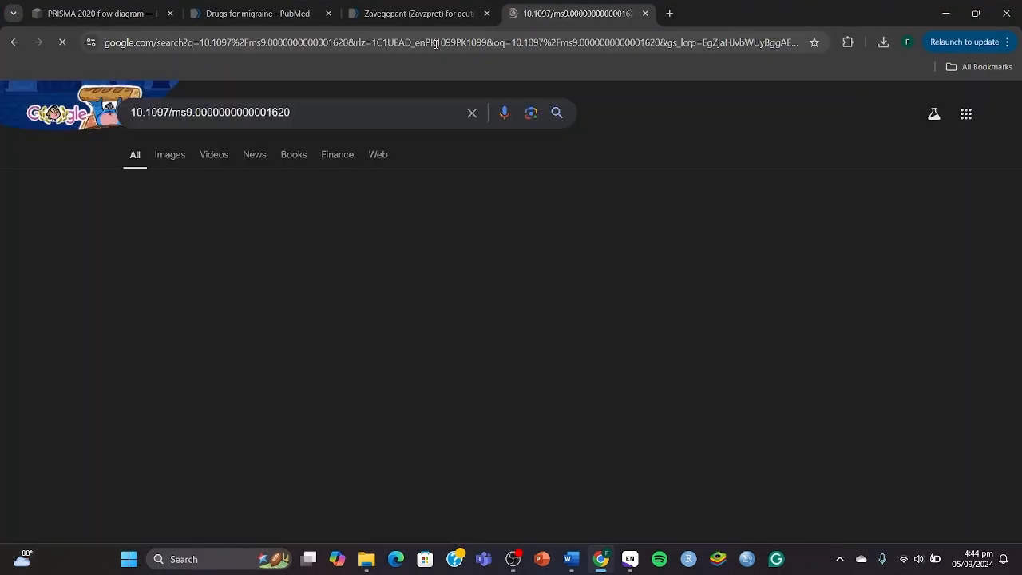
{"action": "left_click", "coordinate": [487, 14]}
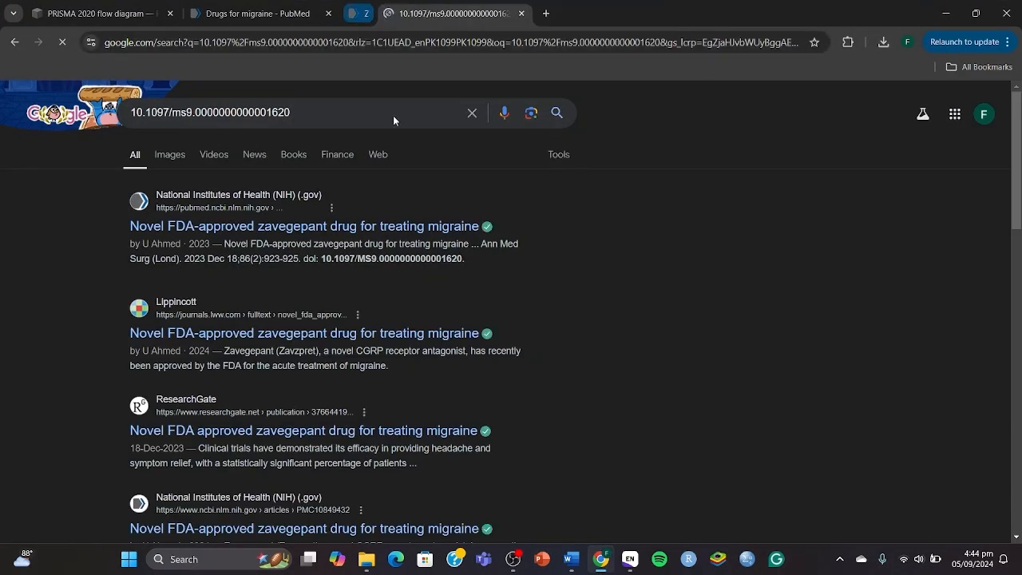
Open the PubMed record and free PMC full text of "Novel FDA-approved zavegepant drug for treating migraine", closing the old "Drugs for migraine" tab.
{"action": "left_click", "coordinate": [293, 227]}
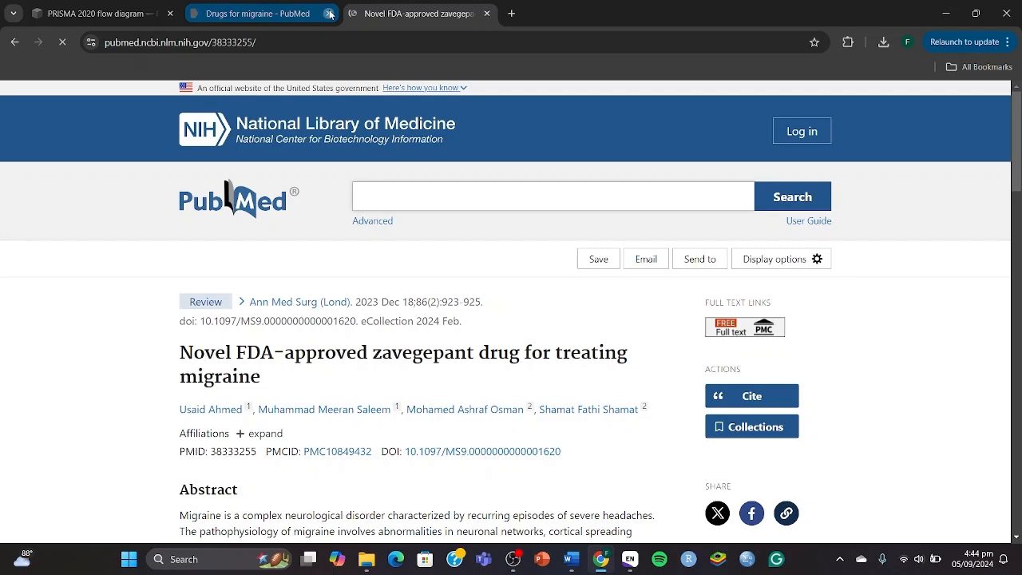
{"action": "left_click", "coordinate": [329, 13]}
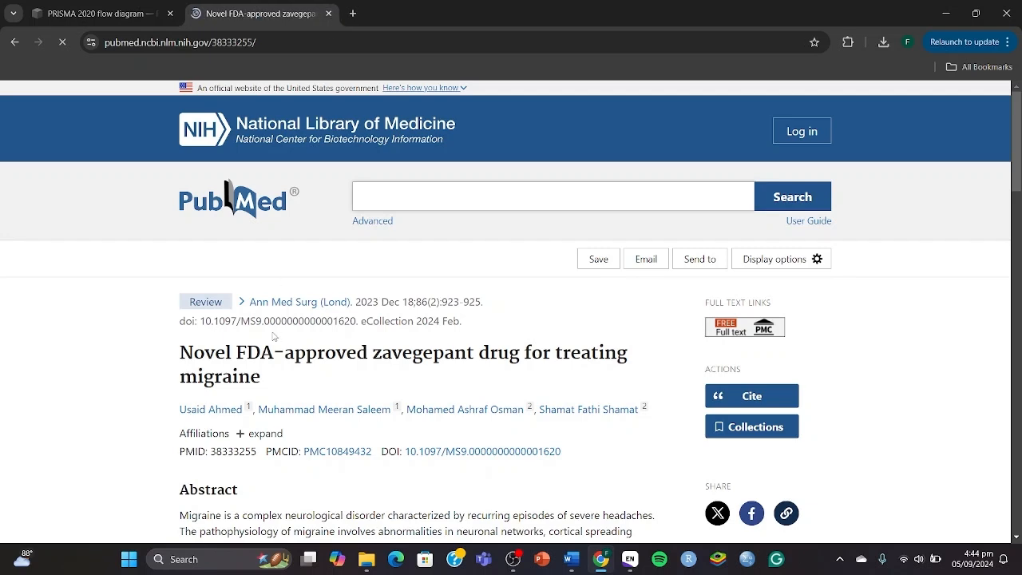
{"action": "left_click", "coordinate": [738, 329]}
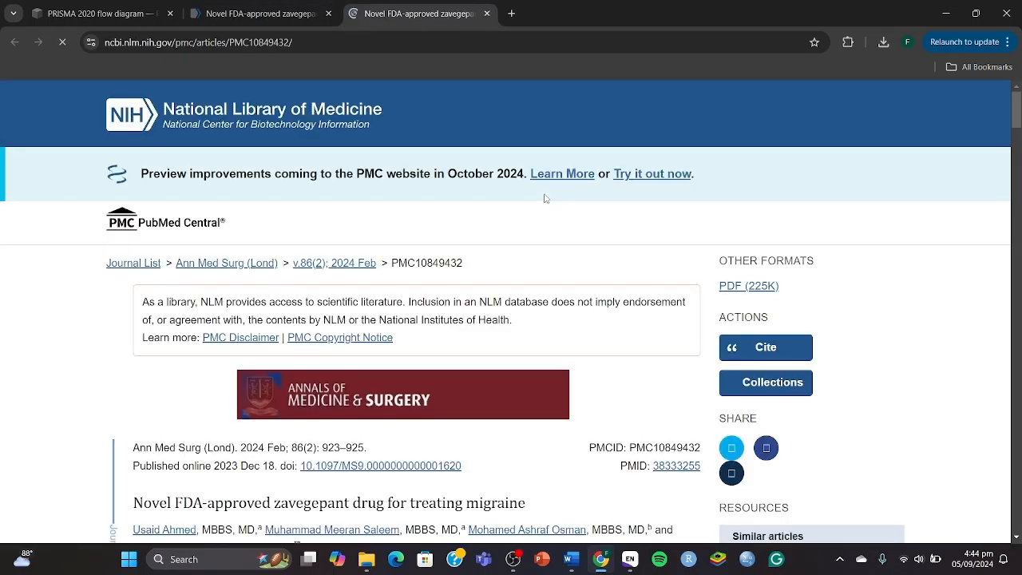
Read through the abstract, highlights and body of the PMC article to judge whether it is a review.
{"action": "scroll", "coordinate": [532, 323], "scroll_direction": "down", "scroll_amount": 5}
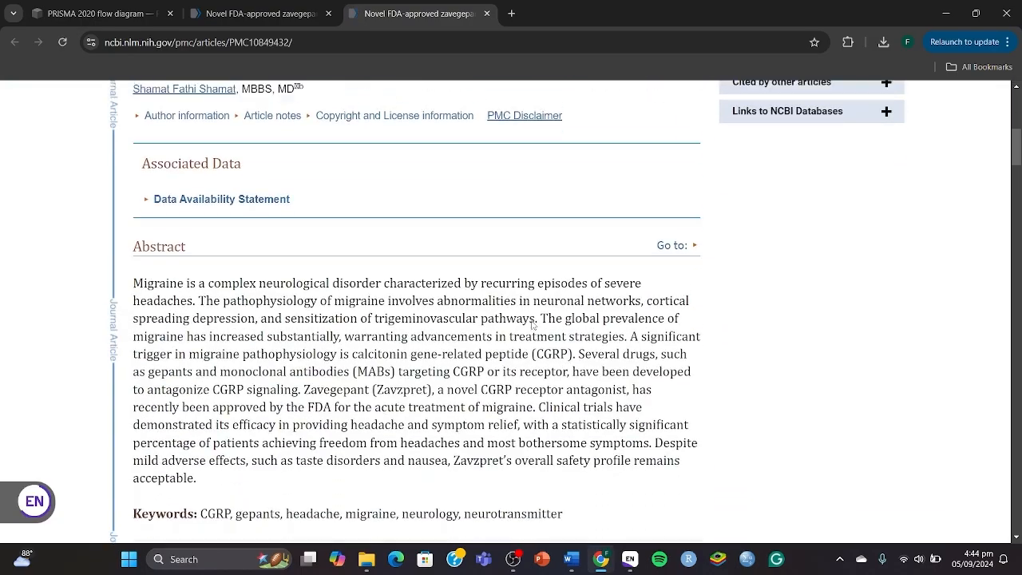
{"action": "scroll", "coordinate": [532, 323], "scroll_direction": "down", "scroll_amount": 8}
{"action": "scroll", "coordinate": [532, 323], "scroll_direction": "up", "scroll_amount": 4}
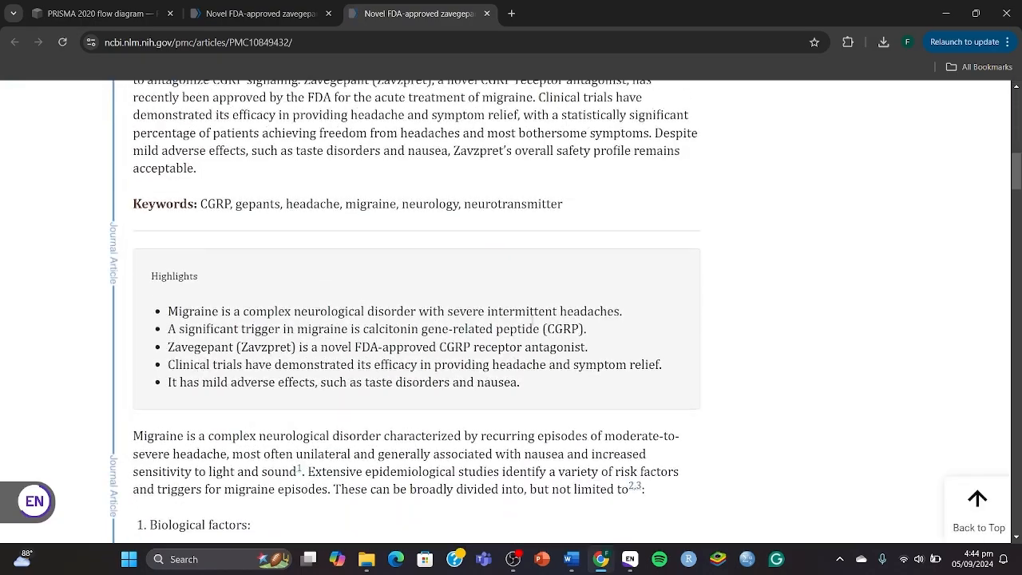
{"action": "scroll", "coordinate": [532, 321], "scroll_direction": "down", "scroll_amount": 2}
{"action": "scroll", "coordinate": [531, 321], "scroll_direction": "up", "scroll_amount": 5}
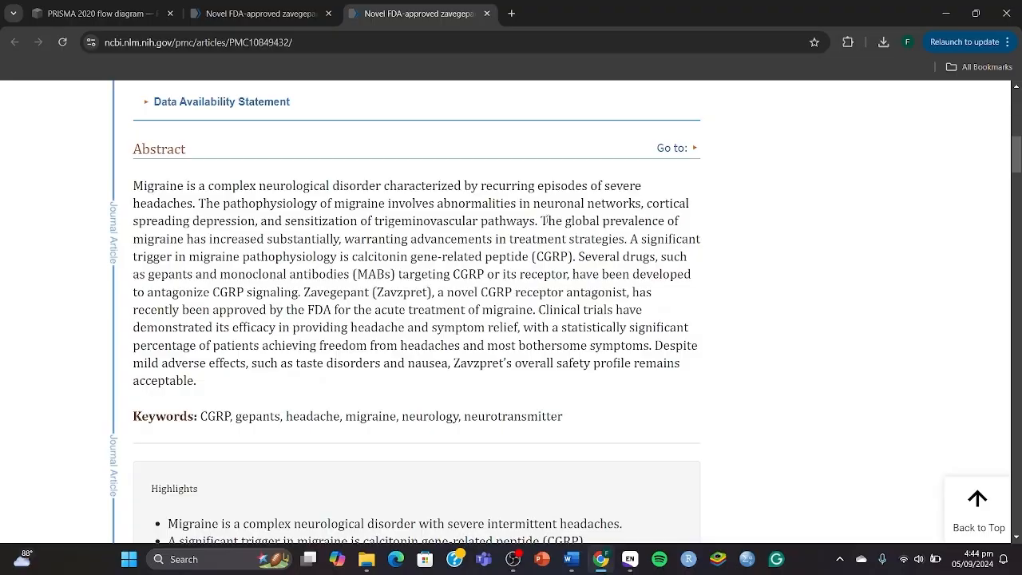
{"action": "scroll", "coordinate": [546, 221], "scroll_direction": "down", "scroll_amount": 20}
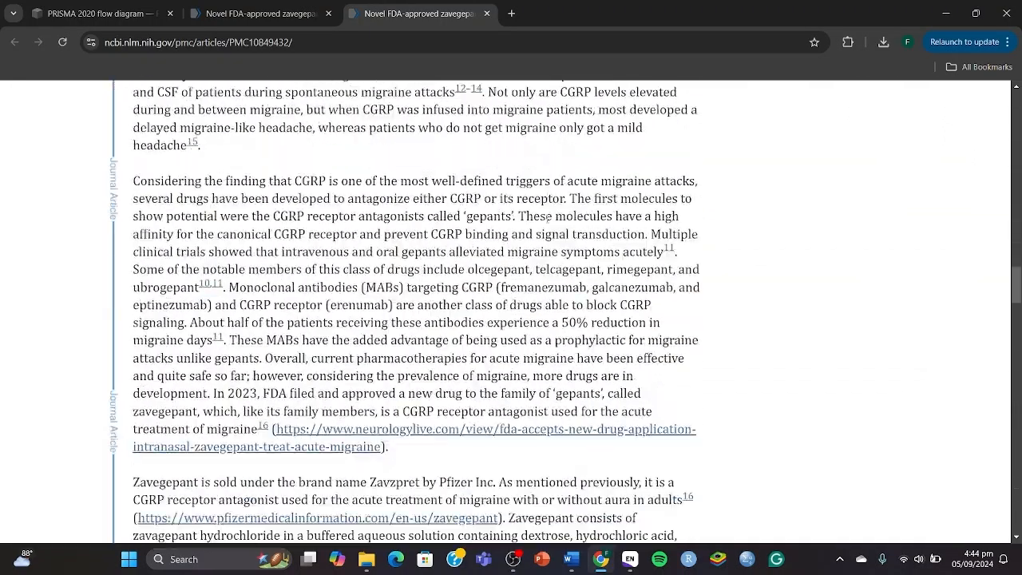
{"action": "scroll", "coordinate": [547, 218], "scroll_direction": "down", "scroll_amount": 5}
Return to EndNote and add "Novel FDA-approved zavegepant drug for treating migraine" to the Secondary set's Review group.
{"action": "key", "text": "super+Tab"}
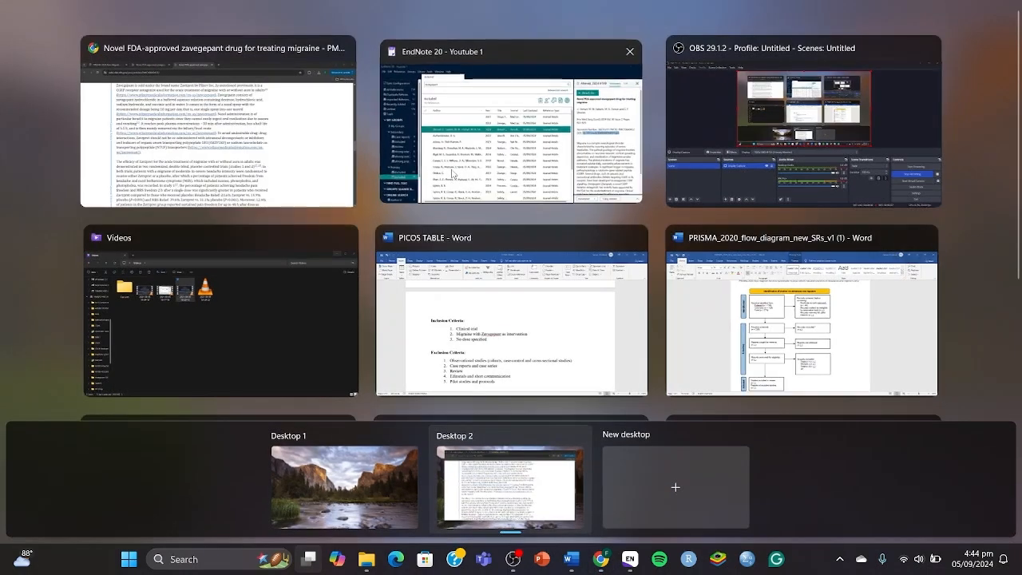
{"action": "left_click", "coordinate": [452, 173]}
{"action": "left_click_drag", "start_coordinate": [252, 266], "coordinate": [102, 328]}
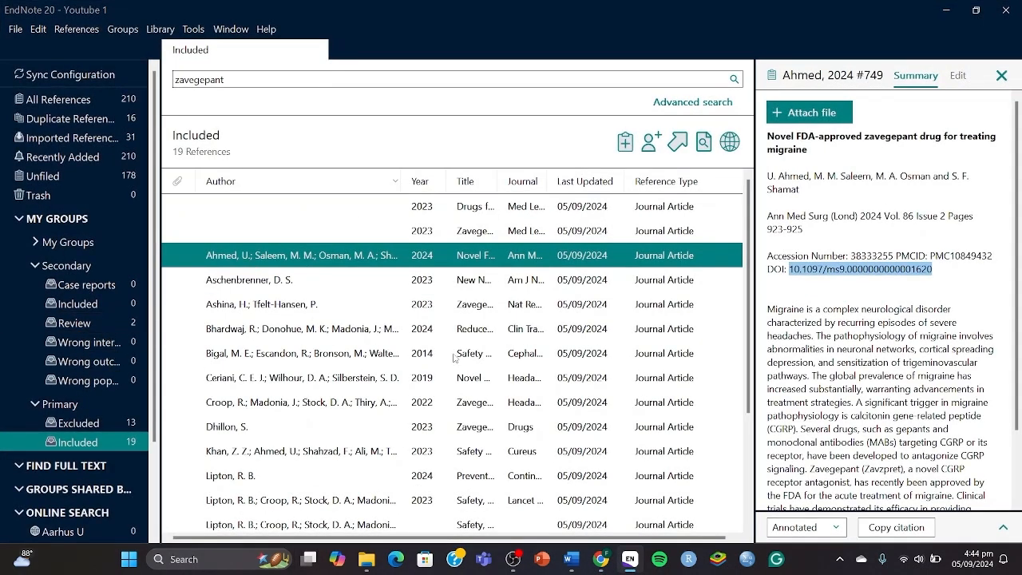
Select the 2023 Lancet Neurol reference on the phase 3 trial of zavegepant 10 mg nasal spray and copy its DOI.
{"action": "scroll", "coordinate": [453, 357], "scroll_direction": "down", "scroll_amount": 2}
{"action": "left_click", "coordinate": [378, 354]}
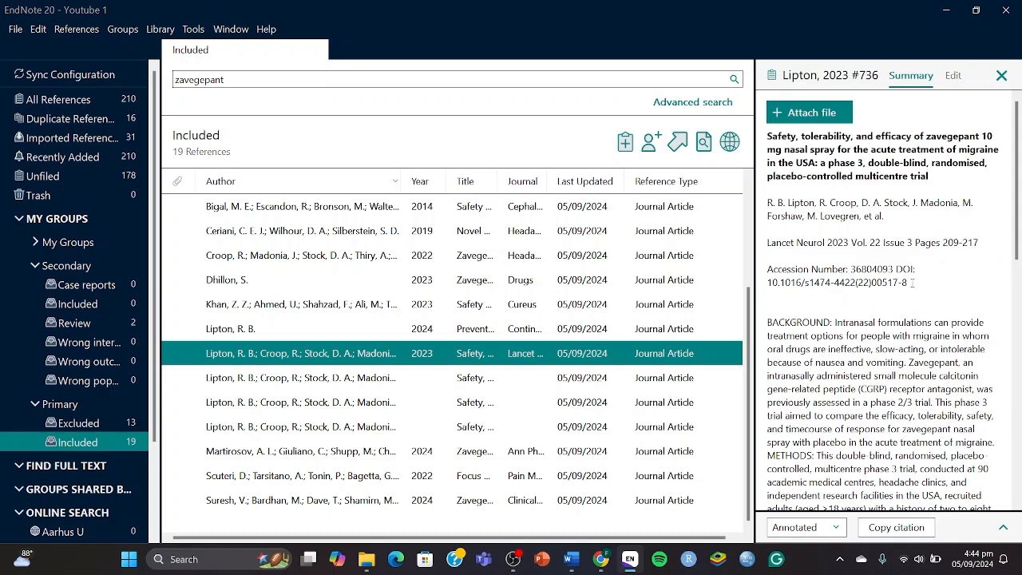
{"action": "left_click_drag", "start_coordinate": [912, 283], "coordinate": [762, 281]}
{"action": "key", "text": "ctrl+c"}
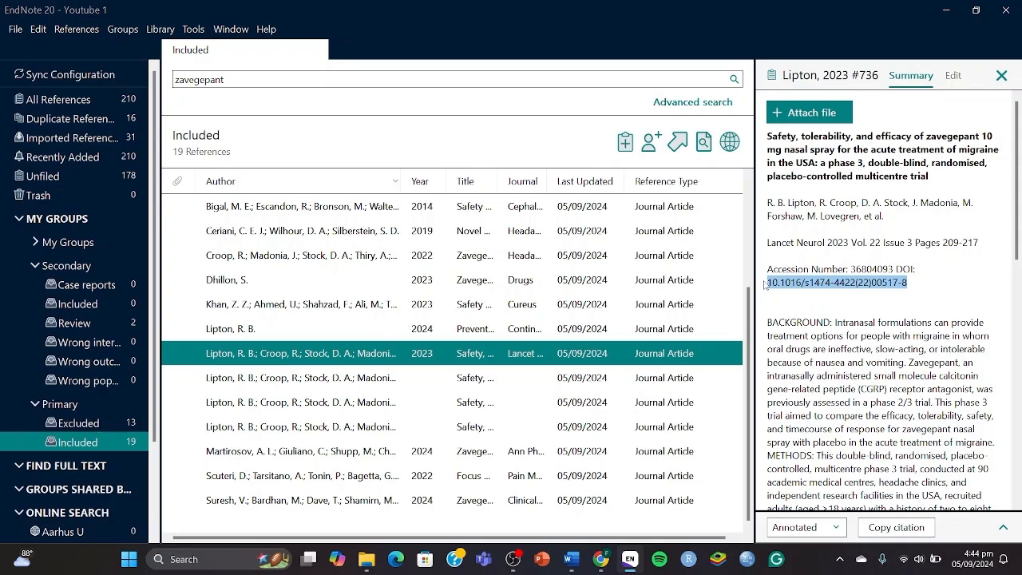
{"action": "key", "text": "super+Tab"}
{"action": "left_click", "coordinate": [525, 40]}
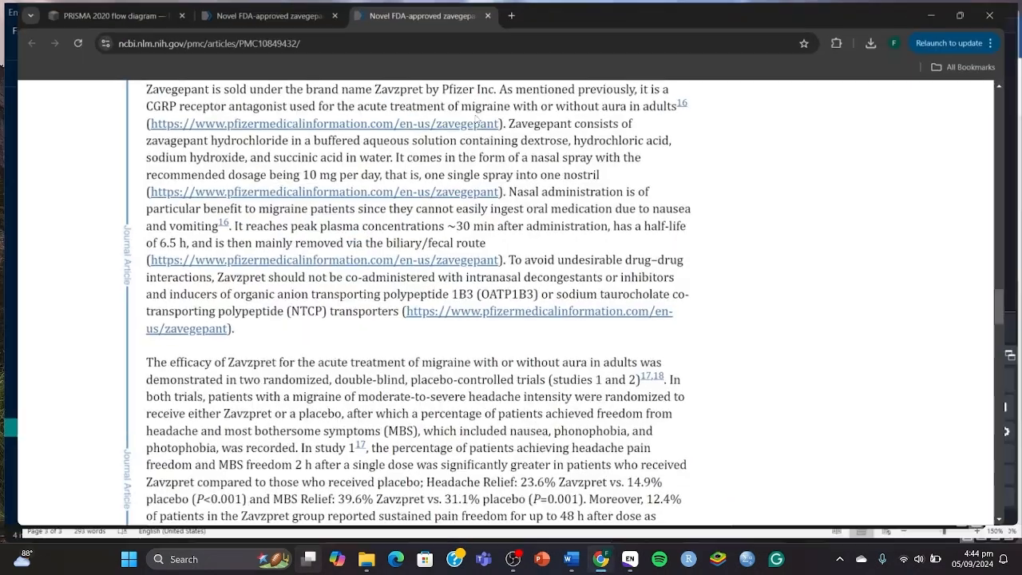
{"action": "left_click", "coordinate": [511, 13]}
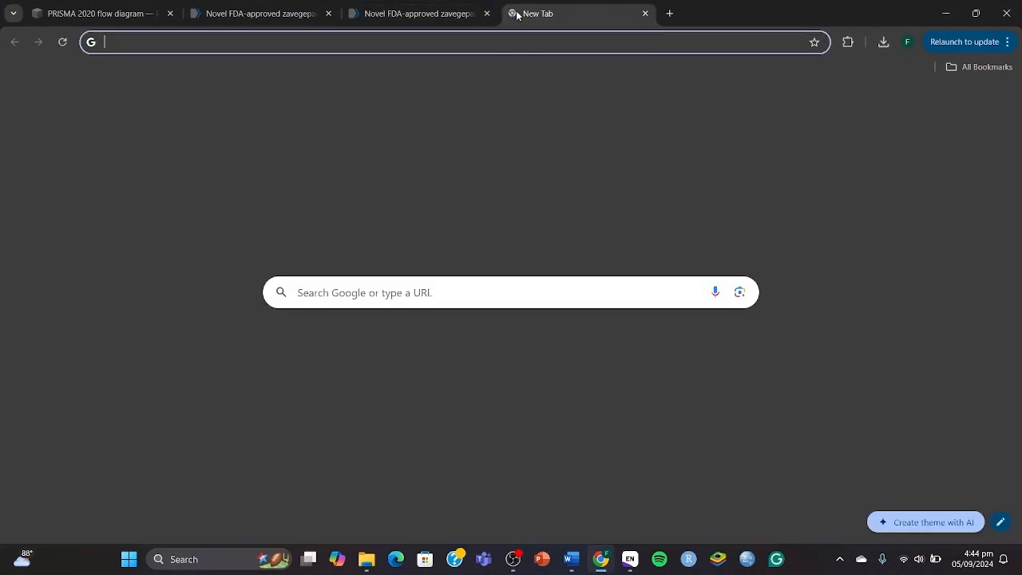
{"action": "key", "text": "ctrl+v"}
{"action": "key", "text": "Return"}
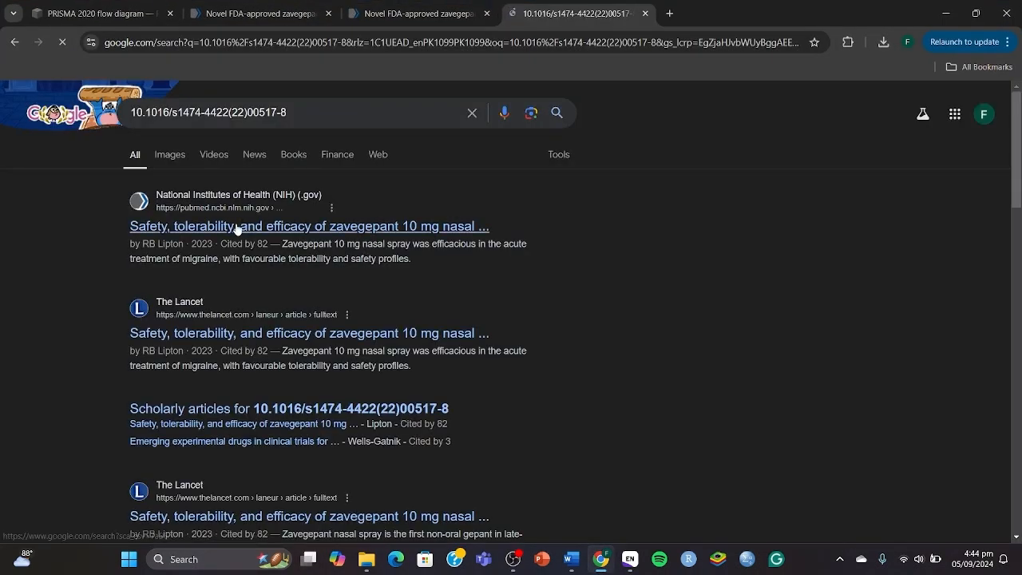
{"action": "left_click", "coordinate": [236, 227]}
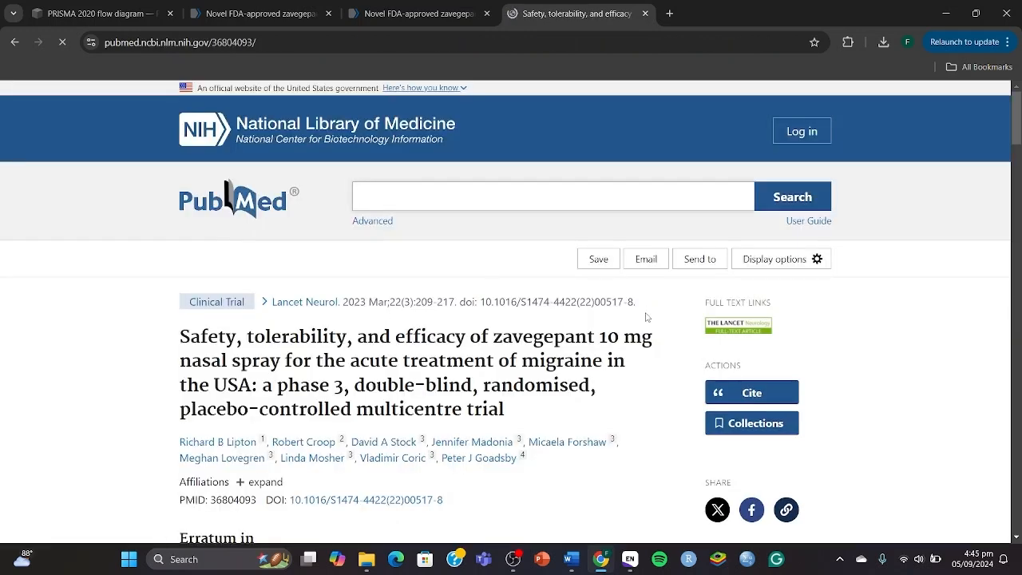
{"action": "left_click", "coordinate": [711, 324]}
Go back to the trial's PubMed record and read its abstract for study design, population, intervention and outcomes.
{"action": "left_click", "coordinate": [570, 12]}
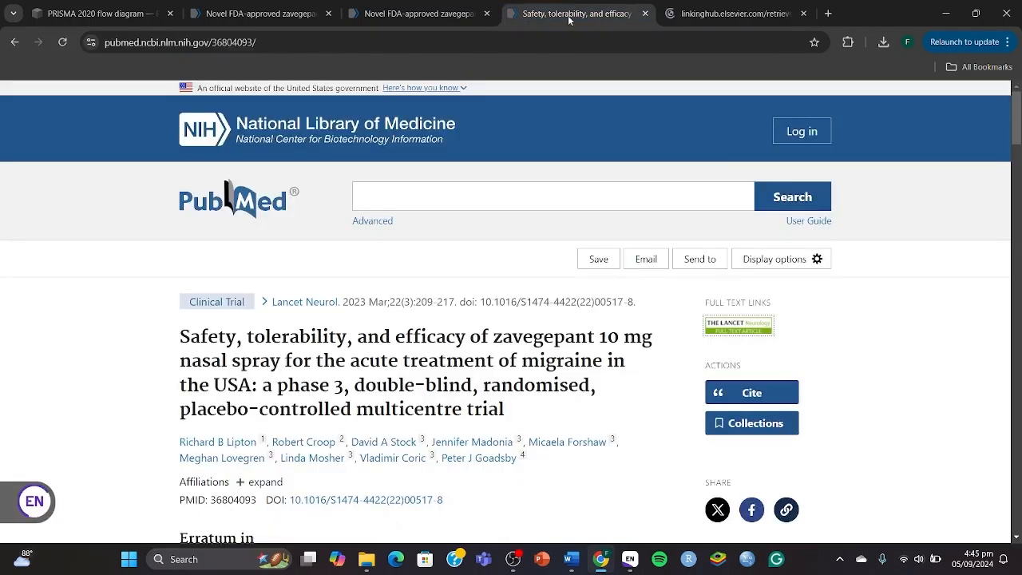
{"action": "scroll", "coordinate": [467, 332], "scroll_direction": "down", "scroll_amount": 4}
{"action": "scroll", "coordinate": [467, 331], "scroll_direction": "up", "scroll_amount": 1}
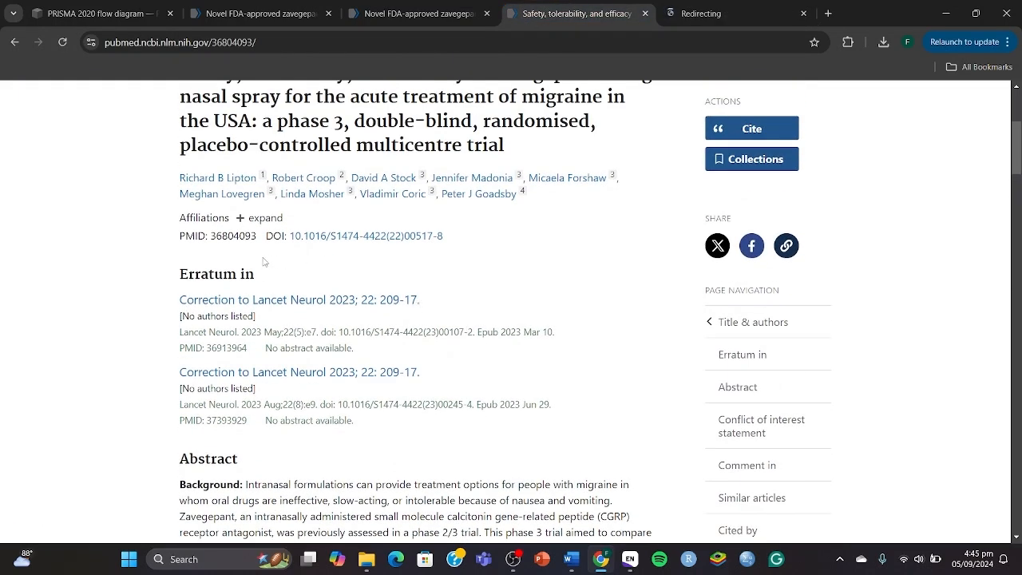
{"action": "scroll", "coordinate": [295, 258], "scroll_direction": "down", "scroll_amount": 4}
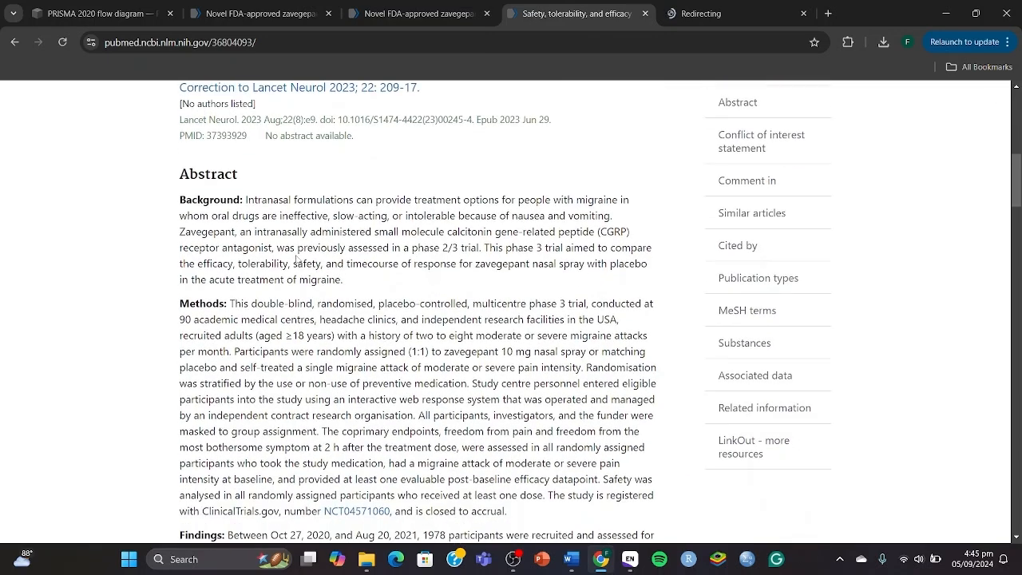
{"action": "scroll", "coordinate": [295, 258], "scroll_direction": "down", "scroll_amount": 2}
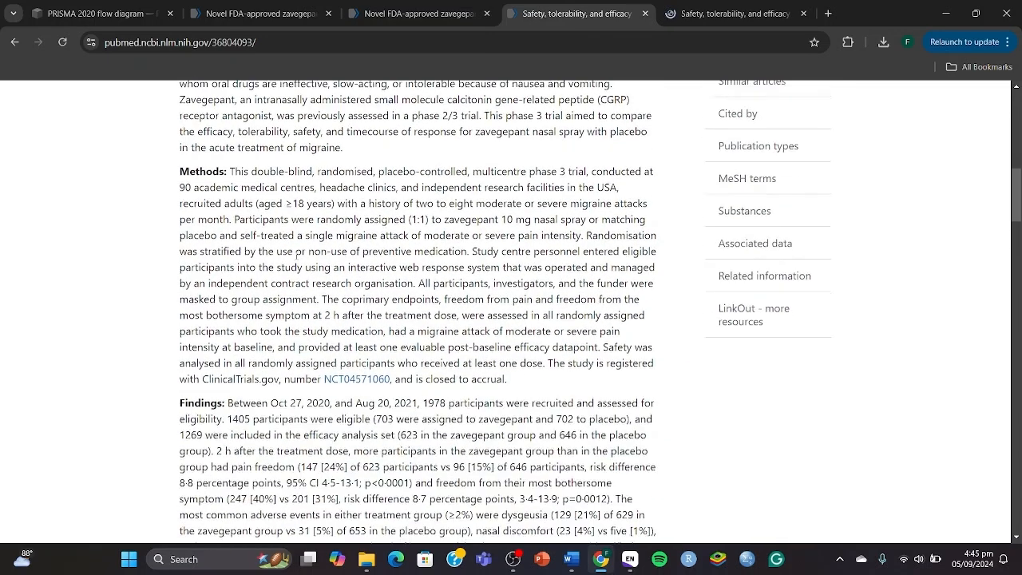
Examine the Methods, Findings and trial registration number in the PubMed abstract of the phase 3 zavegepant trial.
{"action": "scroll", "coordinate": [202, 167], "scroll_direction": "down", "scroll_amount": 1}
{"action": "left_click_drag", "start_coordinate": [180, 117], "coordinate": [561, 308]}
{"action": "left_click", "coordinate": [561, 308]}
{"action": "scroll", "coordinate": [423, 267], "scroll_direction": "down", "scroll_amount": 1}
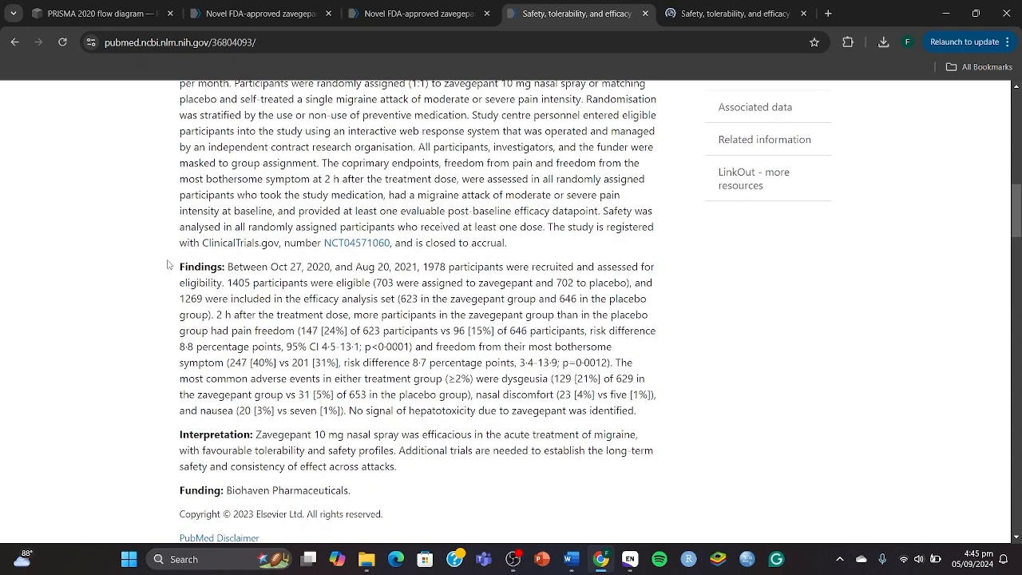
{"action": "left_click_drag", "start_coordinate": [168, 264], "coordinate": [581, 395]}
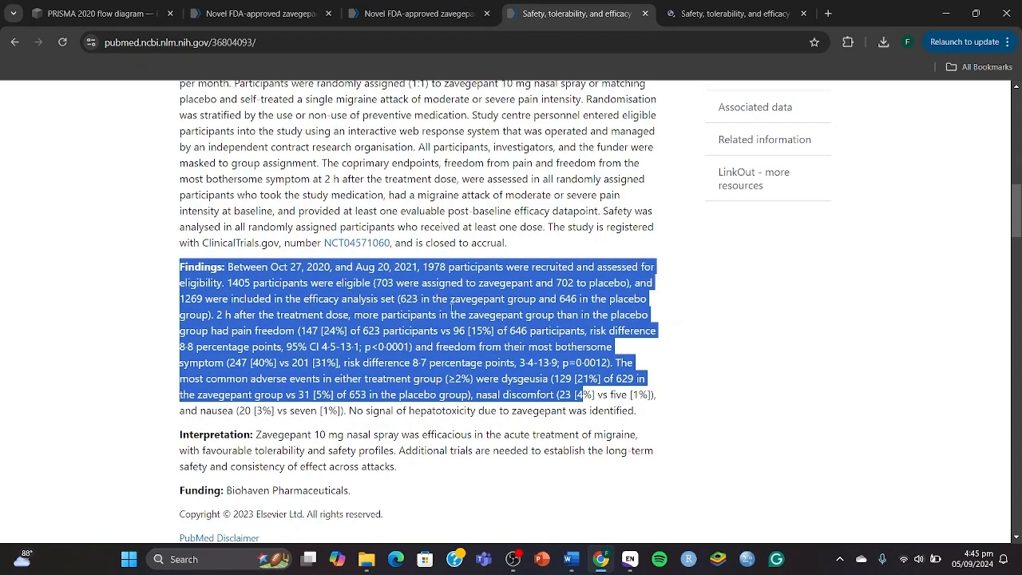
{"action": "left_click", "coordinate": [452, 308]}
{"action": "left_click_drag", "start_coordinate": [392, 244], "coordinate": [323, 242]}
{"action": "left_click", "coordinate": [448, 260]}
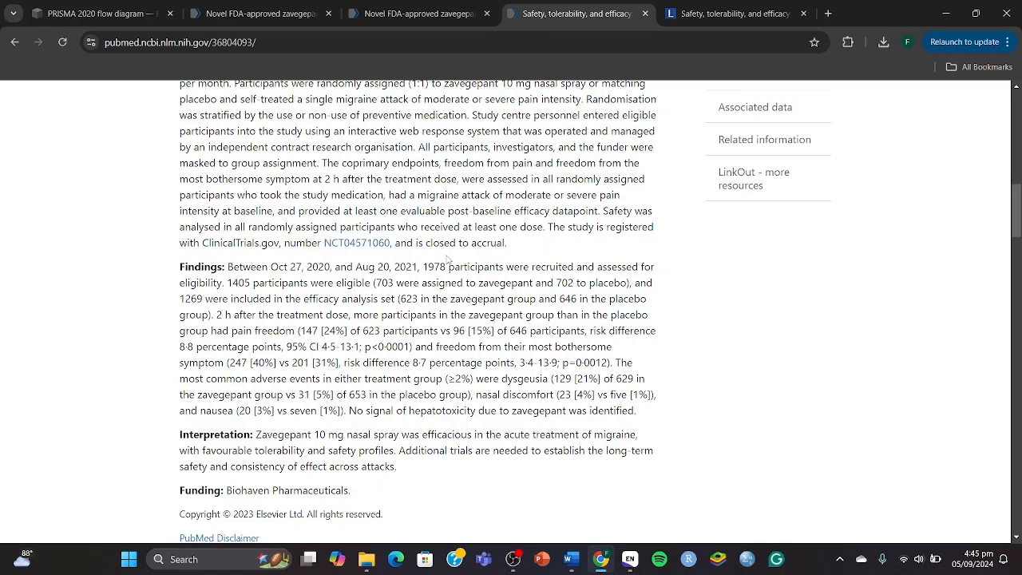
Open the trial's Lancet Neurology page, accept all cookies, and check the article's title, access options and summary.
{"action": "left_click", "coordinate": [702, 12]}
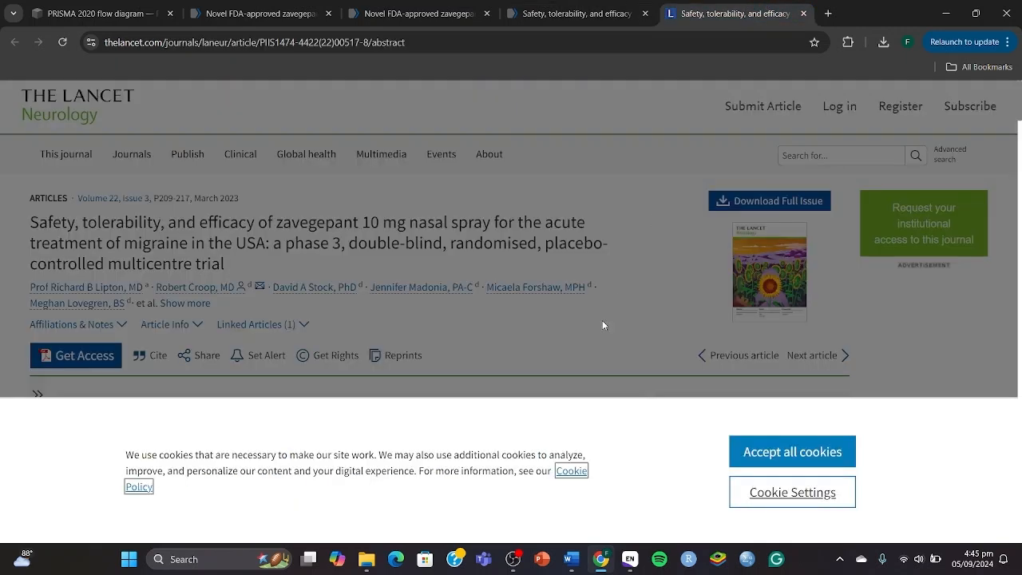
{"action": "left_click", "coordinate": [765, 452]}
{"action": "scroll", "coordinate": [502, 353], "scroll_direction": "down", "scroll_amount": 10}
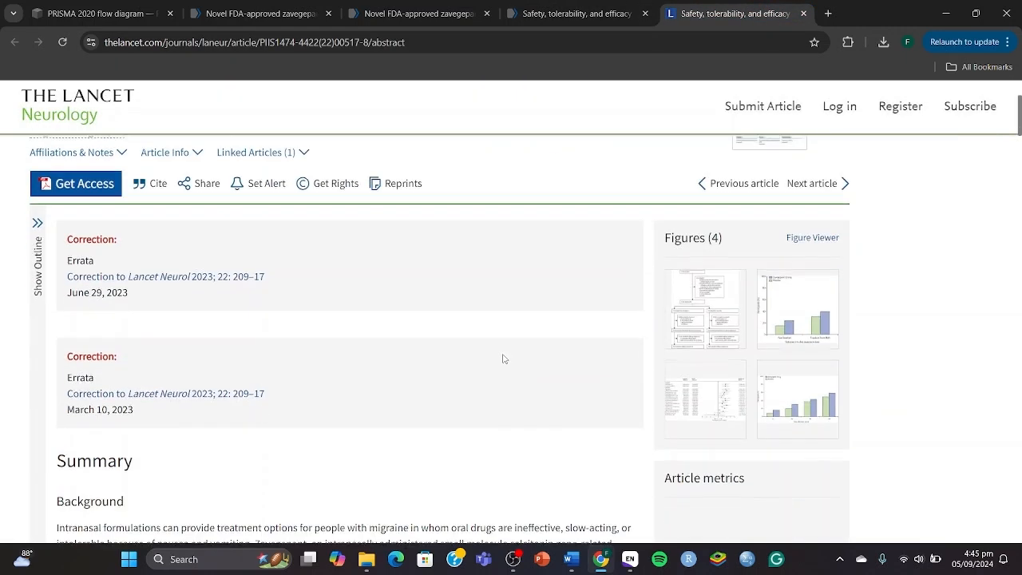
{"action": "scroll", "coordinate": [505, 359], "scroll_direction": "up", "scroll_amount": 6}
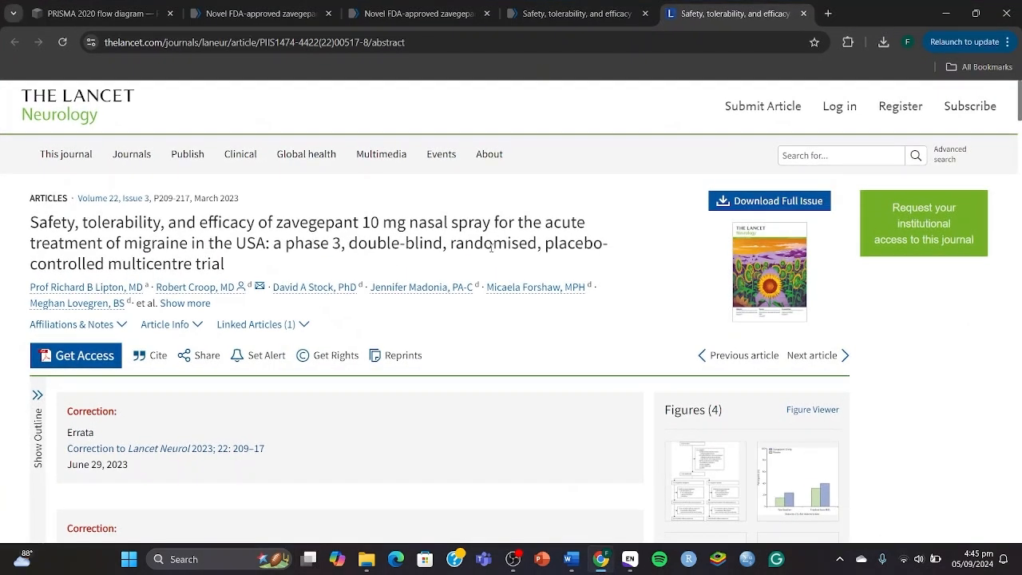
Return to EndNote and add the 2023 Lancet Neurol zavegepant trial to the Secondary set's Included group.
{"action": "key", "text": "super+Tab"}
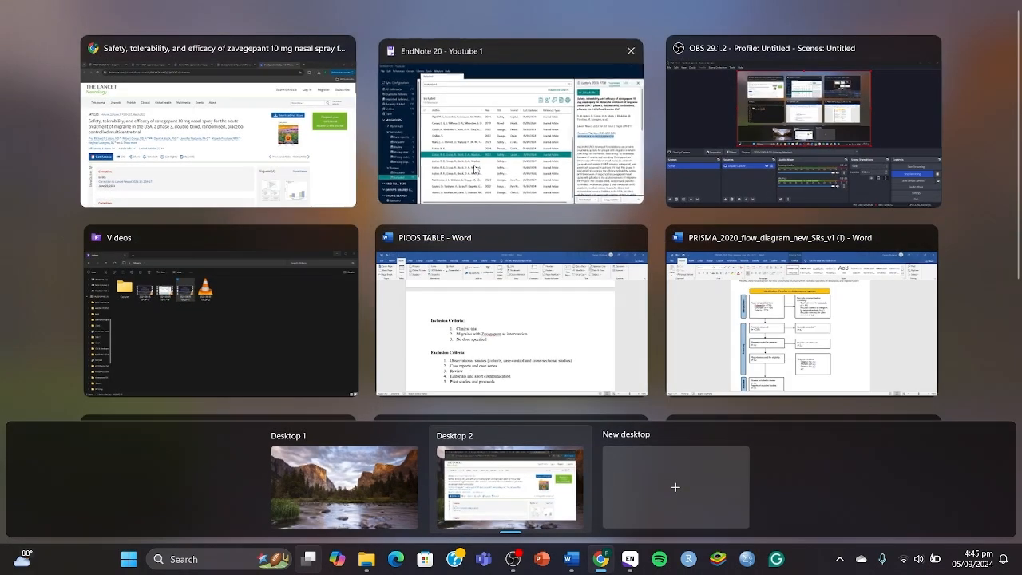
{"action": "left_click", "coordinate": [519, 124]}
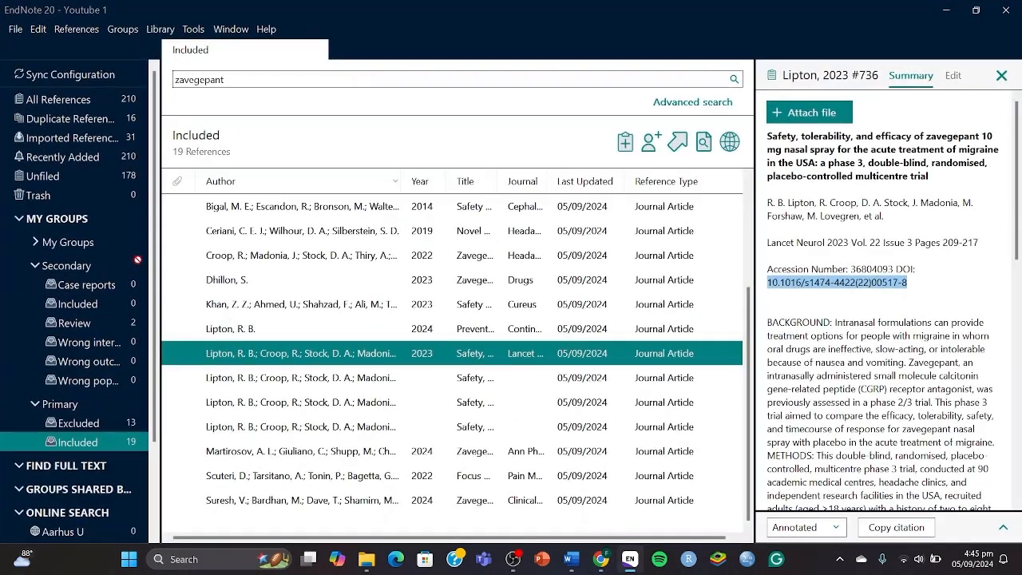
{"action": "left_click_drag", "start_coordinate": [137, 260], "coordinate": [101, 307]}
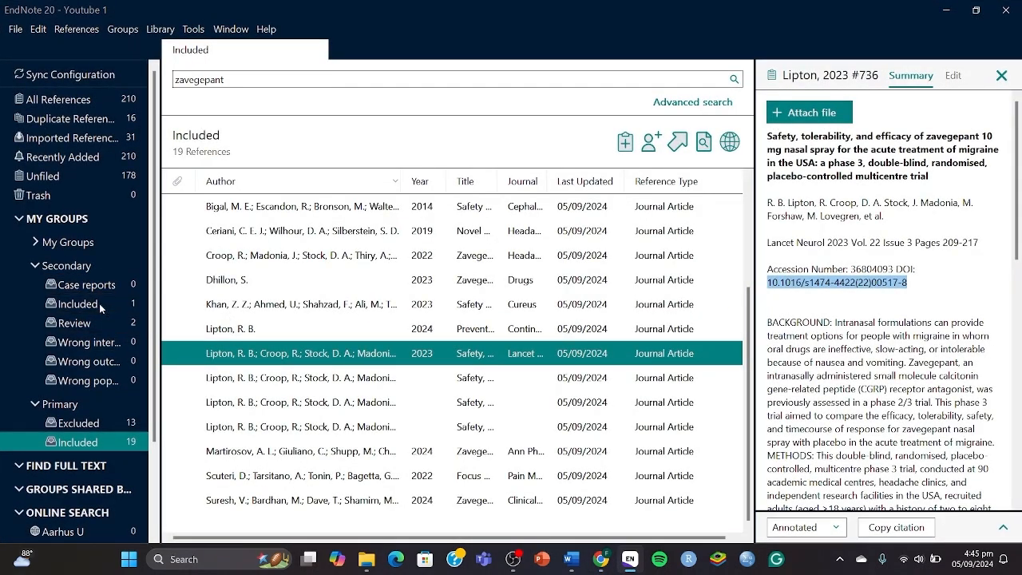
Select the 2022 Headache reference on the Phase 2/3 zavegepant nasal spray dose-ranging trial and copy its DOI.
{"action": "left_click", "coordinate": [299, 256]}
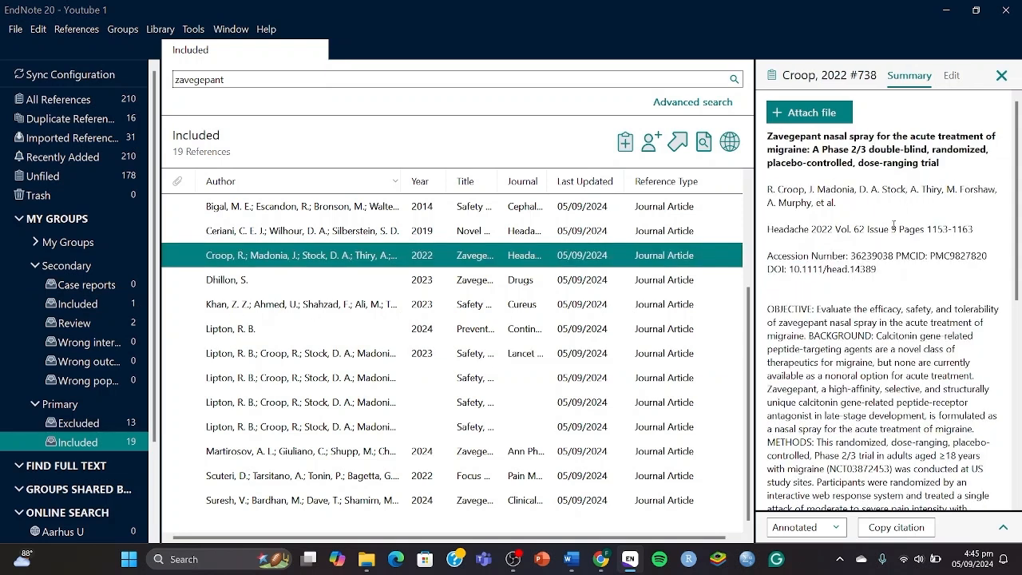
{"action": "left_click_drag", "start_coordinate": [887, 270], "coordinate": [788, 270]}
{"action": "key", "text": "ctrl+c"}
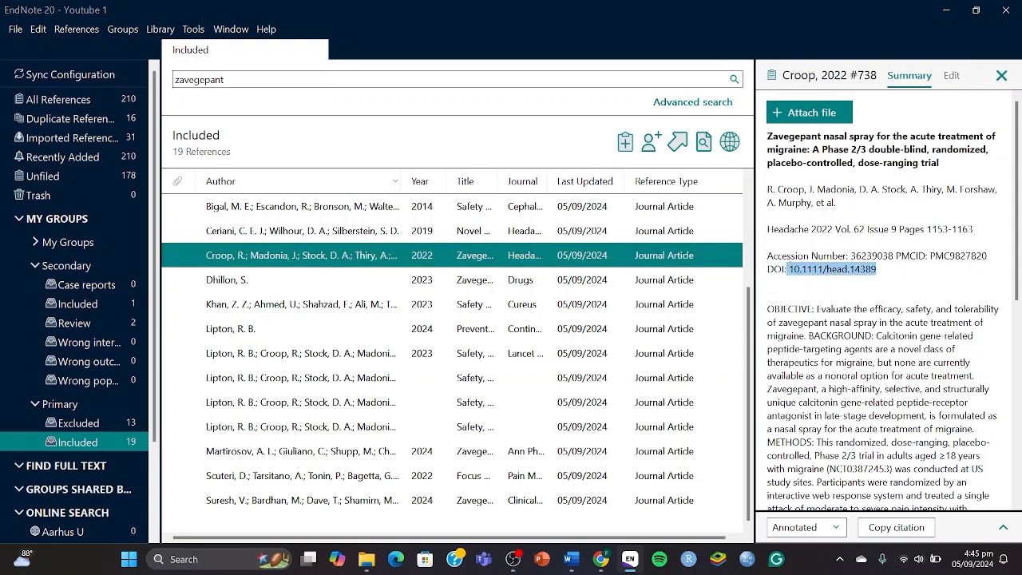
Switch to Chrome, search for 10.1111/head.14389, open the Wiley full text, and close the earlier zavegepant article tabs.
{"action": "key", "text": "super+Tab"}
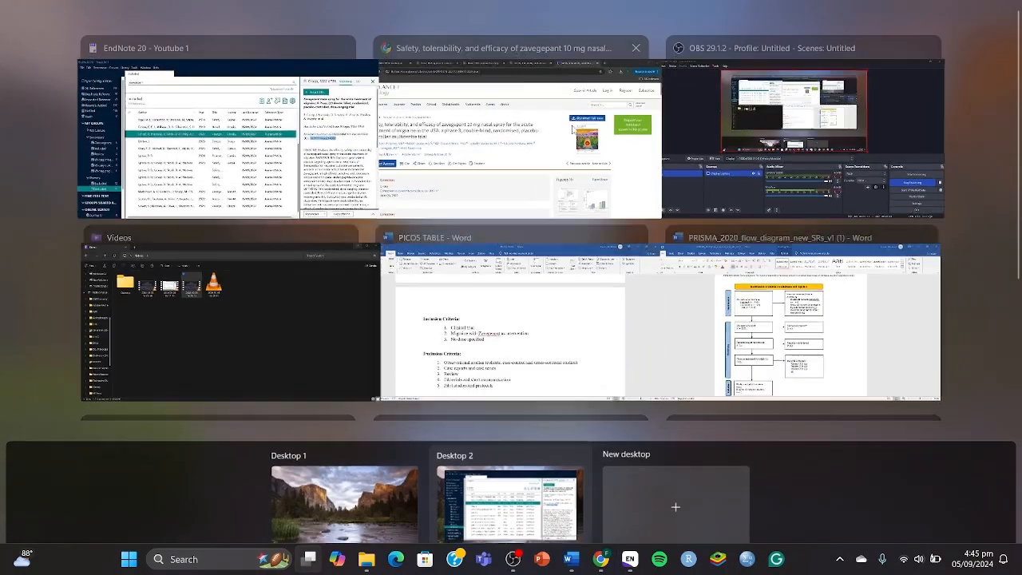
{"action": "left_click", "coordinate": [462, 42]}
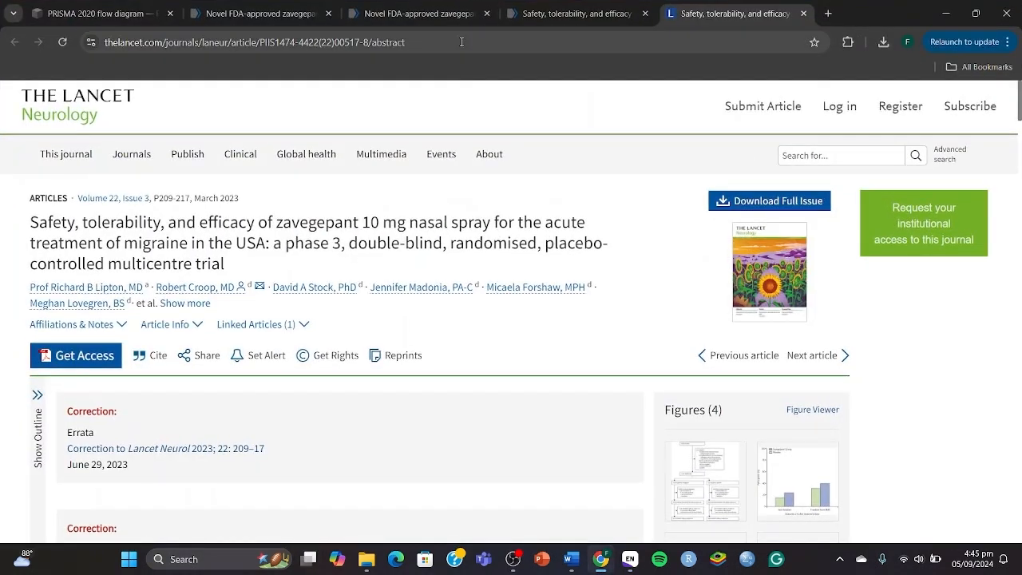
{"action": "left_click", "coordinate": [461, 41]}
{"action": "key", "text": "ctrl+v"}
{"action": "key", "text": "Return"}
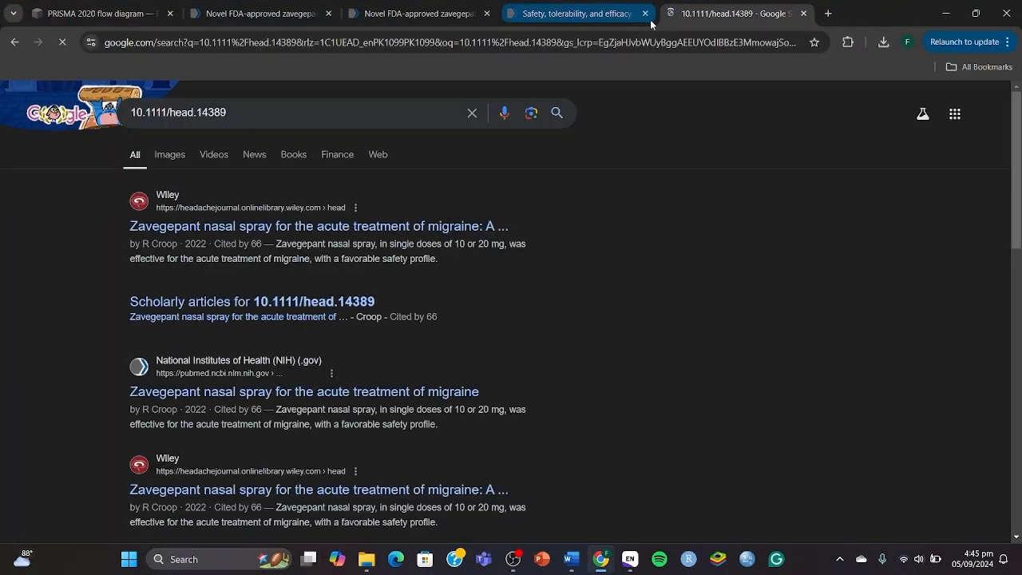
{"action": "left_click", "coordinate": [645, 14]}
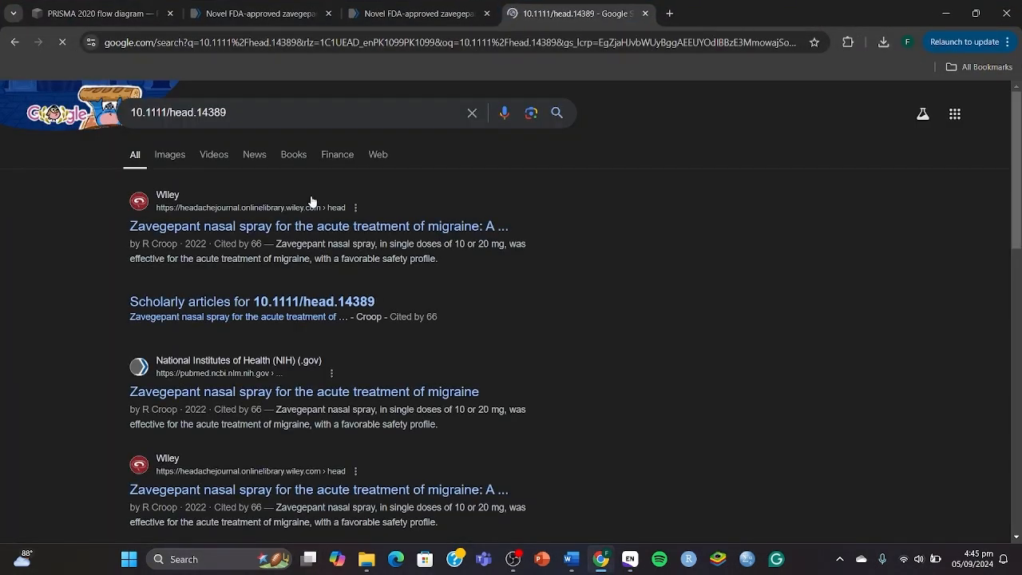
{"action": "left_click", "coordinate": [265, 228]}
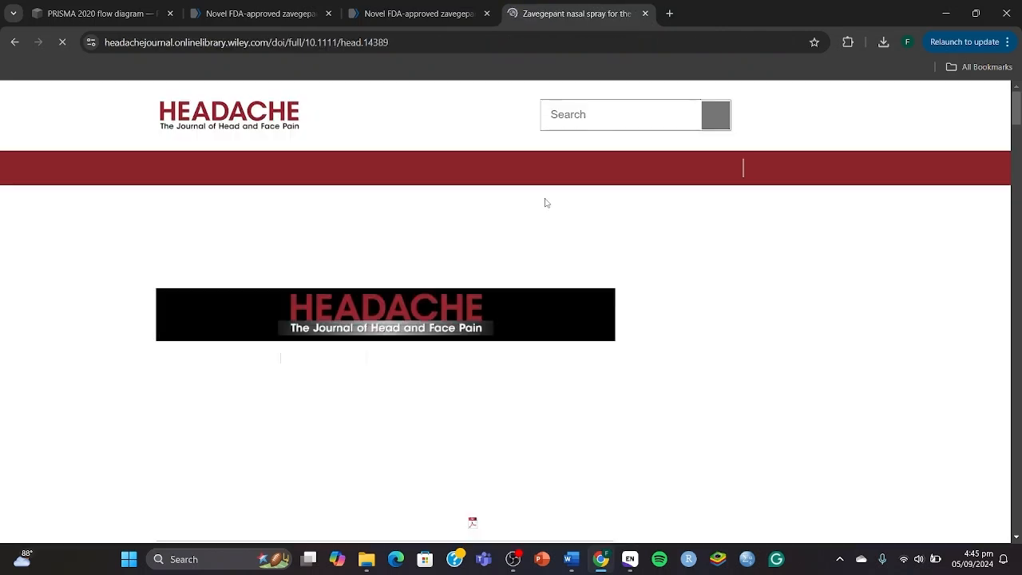
{"action": "left_click", "coordinate": [327, 14]}
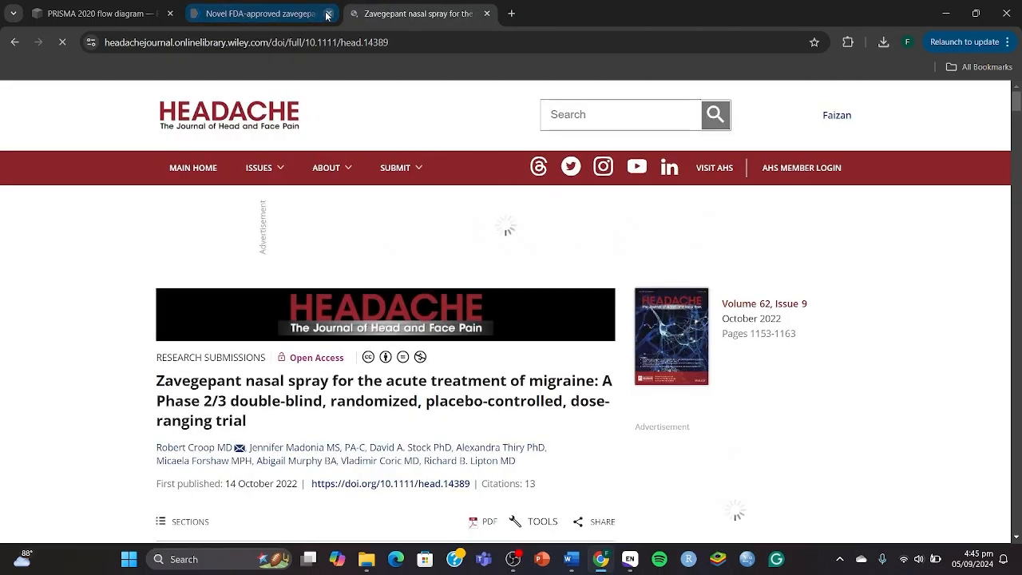
{"action": "left_click", "coordinate": [327, 13]}
Read the Headache article's abstract and introduction for study design, population, intervention and outcomes.
{"action": "scroll", "coordinate": [224, 218], "scroll_direction": "down", "scroll_amount": 2}
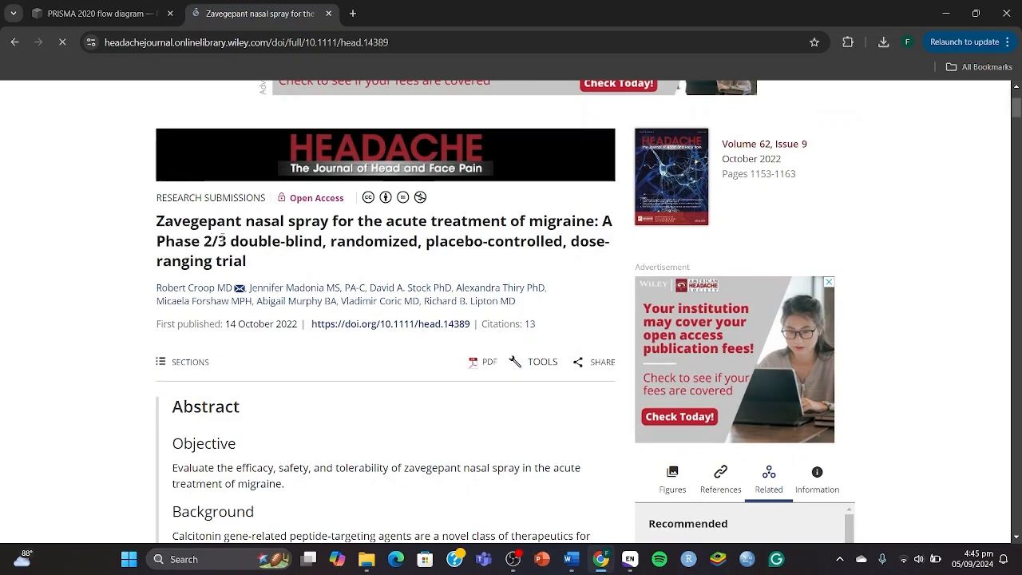
{"action": "scroll", "coordinate": [308, 262], "scroll_direction": "down", "scroll_amount": 2}
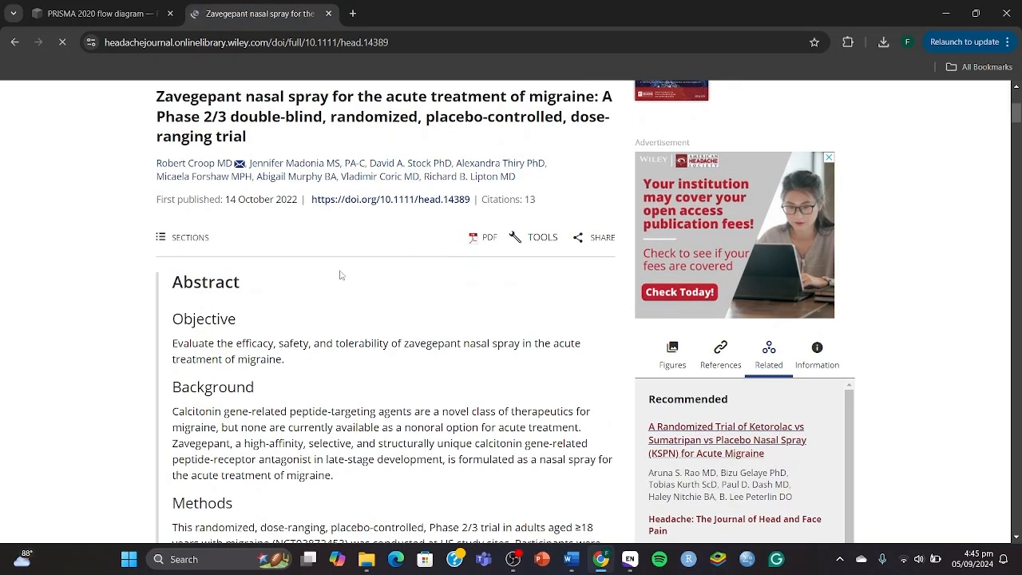
{"action": "scroll", "coordinate": [339, 274], "scroll_direction": "down", "scroll_amount": 6}
{"action": "key", "text": "super+Tab"}
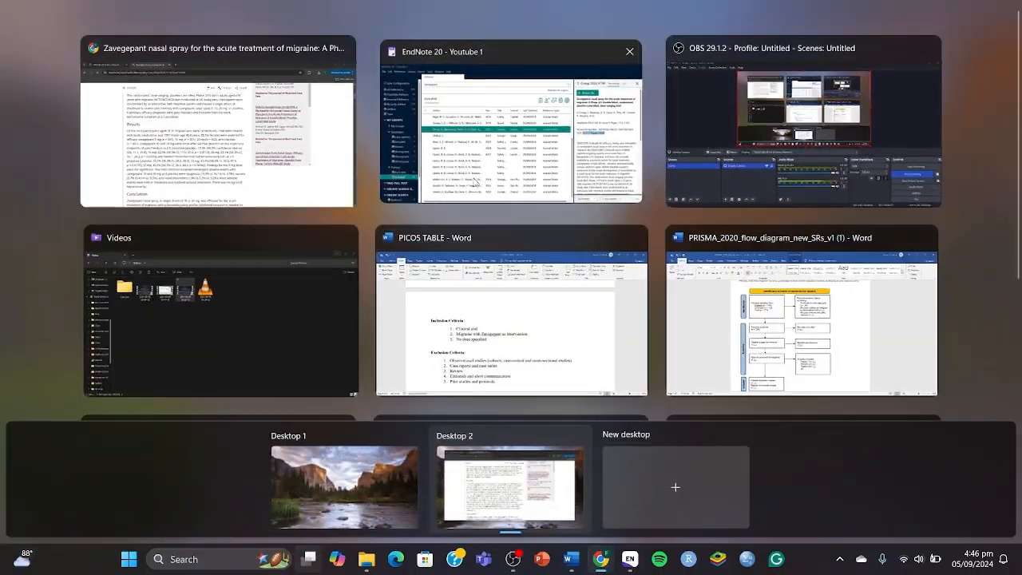
{"action": "left_click", "coordinate": [474, 181]}
{"action": "key", "text": "super+Tab"}
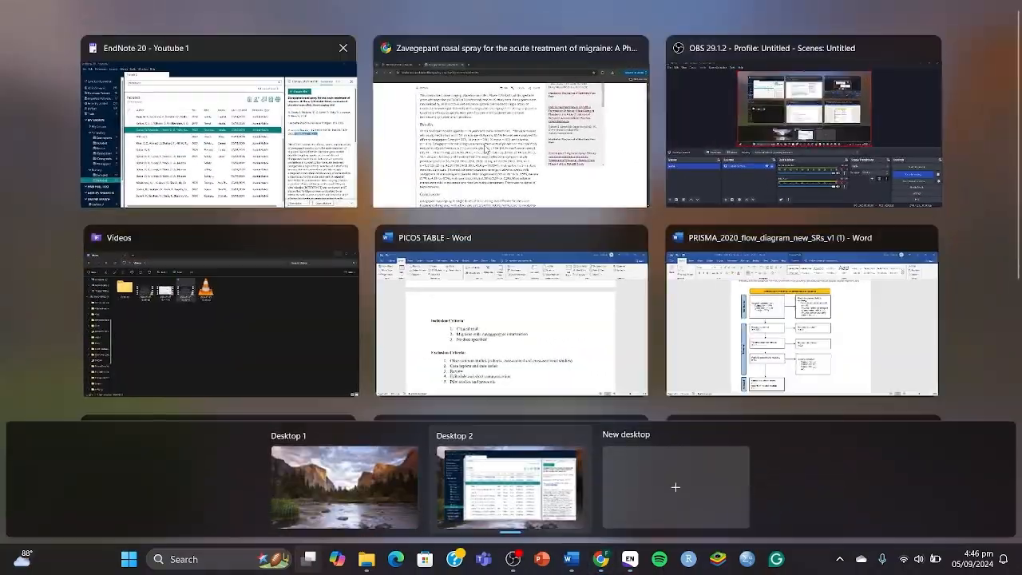
{"action": "left_click", "coordinate": [474, 183]}
{"action": "scroll", "coordinate": [459, 308], "scroll_direction": "down", "scroll_amount": 4}
{"action": "scroll", "coordinate": [459, 308], "scroll_direction": "down", "scroll_amount": 18}
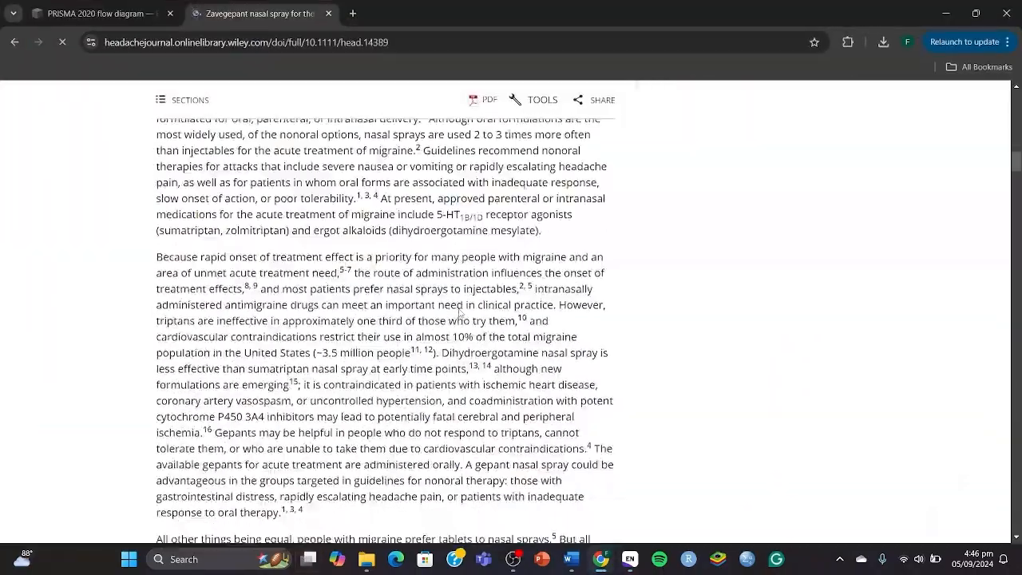
{"action": "scroll", "coordinate": [459, 309], "scroll_direction": "up", "scroll_amount": 4}
{"action": "scroll", "coordinate": [459, 308], "scroll_direction": "up", "scroll_amount": 12}
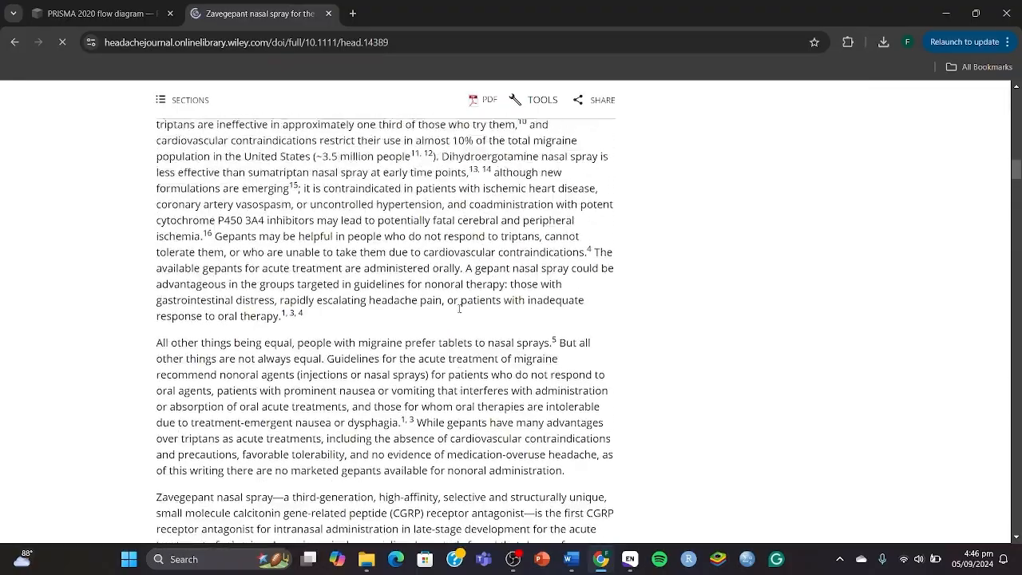
{"action": "scroll", "coordinate": [452, 174], "scroll_direction": "up", "scroll_amount": 4}
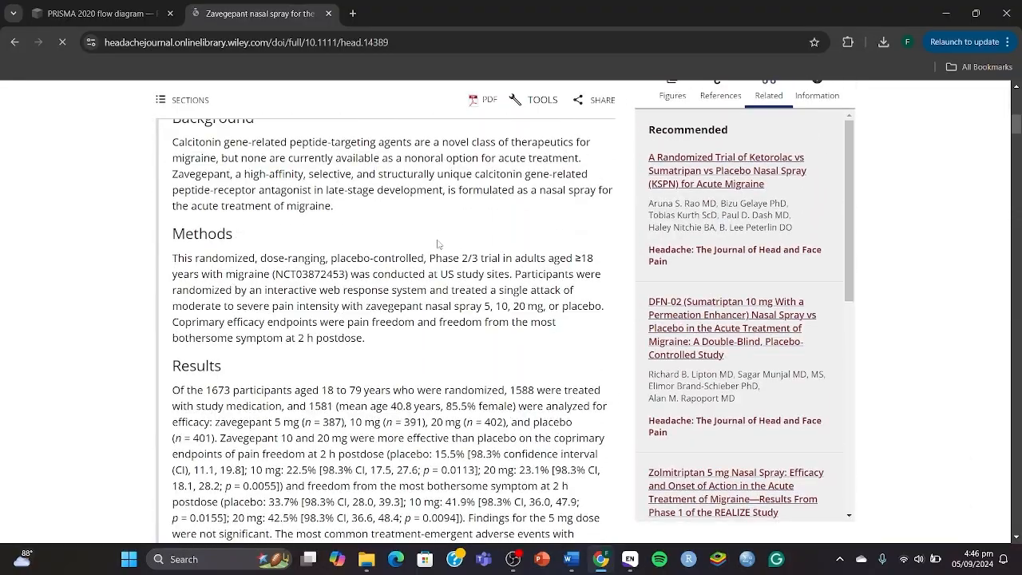
Return to EndNote and add the 2022 Headache Phase 2/3 zavegepant trial to the Secondary set's Included group.
{"action": "key", "text": "super+Tab"}
{"action": "left_click", "coordinate": [486, 192]}
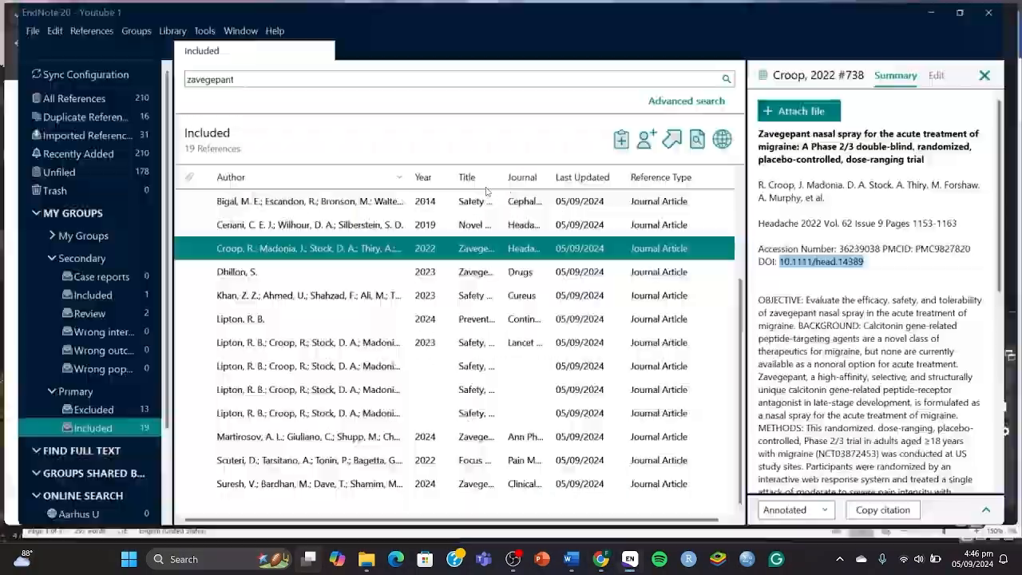
{"action": "left_click_drag", "start_coordinate": [235, 255], "coordinate": [95, 307]}
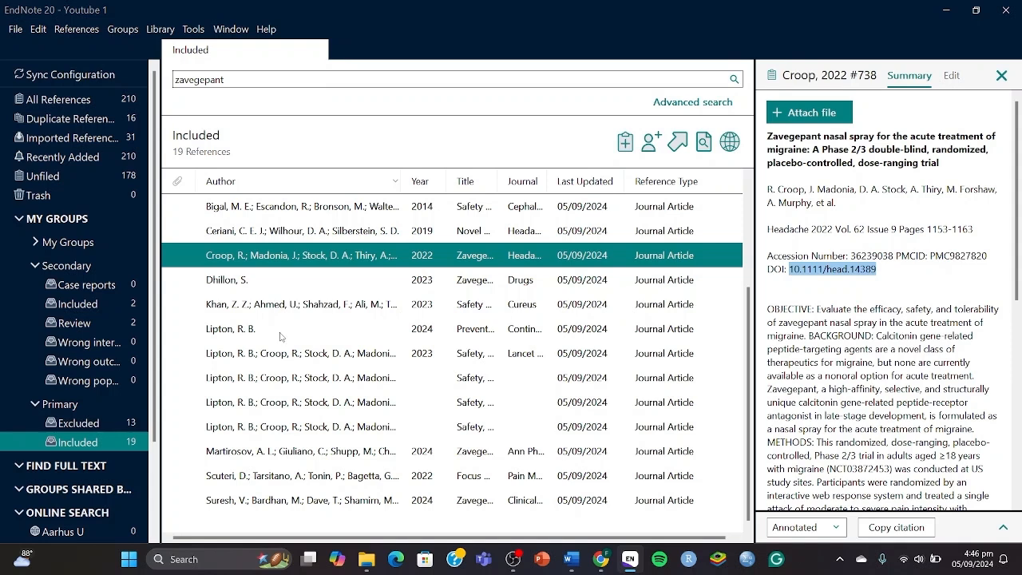
Review the summaries of the Primary set's included references one by one, from the first down to "Novel Medications for the Treatment of Migraine".
{"action": "scroll", "coordinate": [471, 278], "scroll_direction": "up", "scroll_amount": 2}
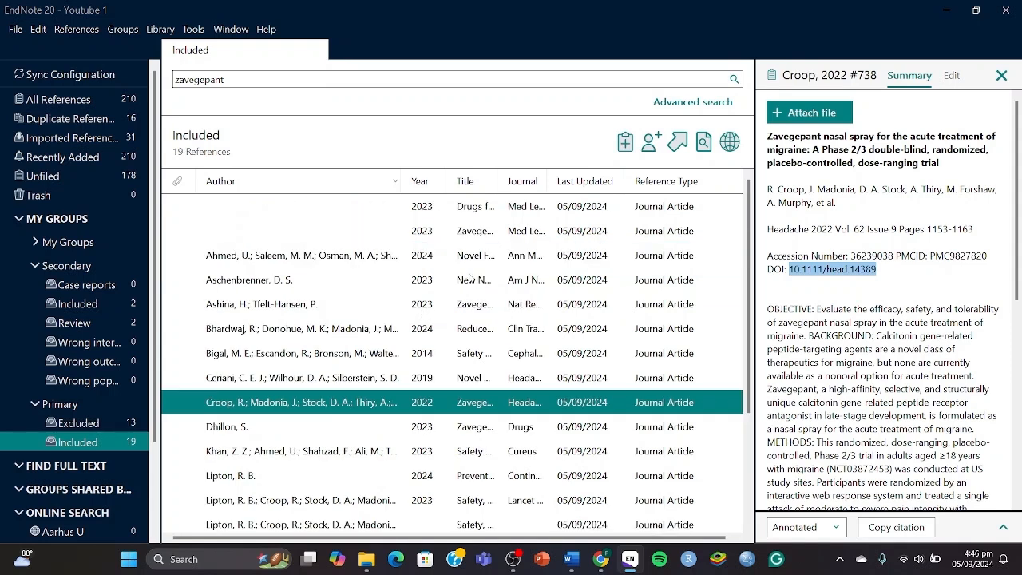
{"action": "left_click", "coordinate": [450, 213]}
{"action": "key", "text": "Down"}
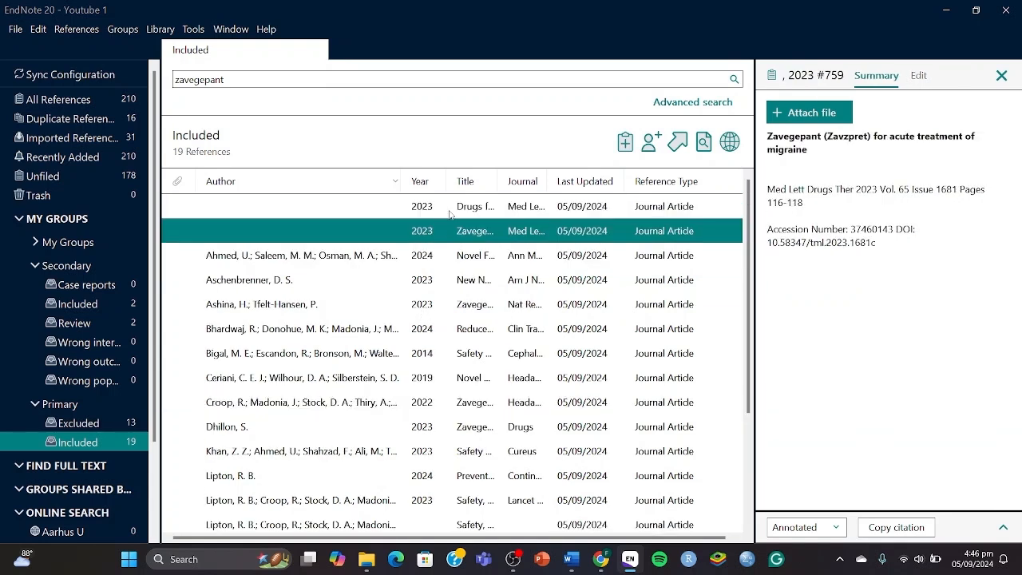
{"action": "key", "text": "Down"}
{"action": "key", "text": "Down"}
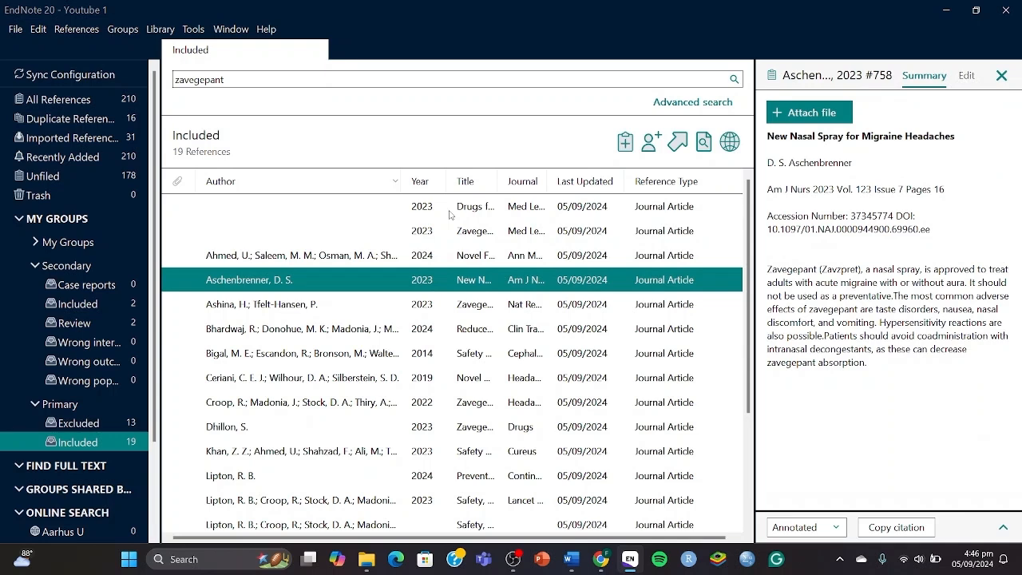
{"action": "key", "text": "Down"}
{"action": "key", "text": "Down"}
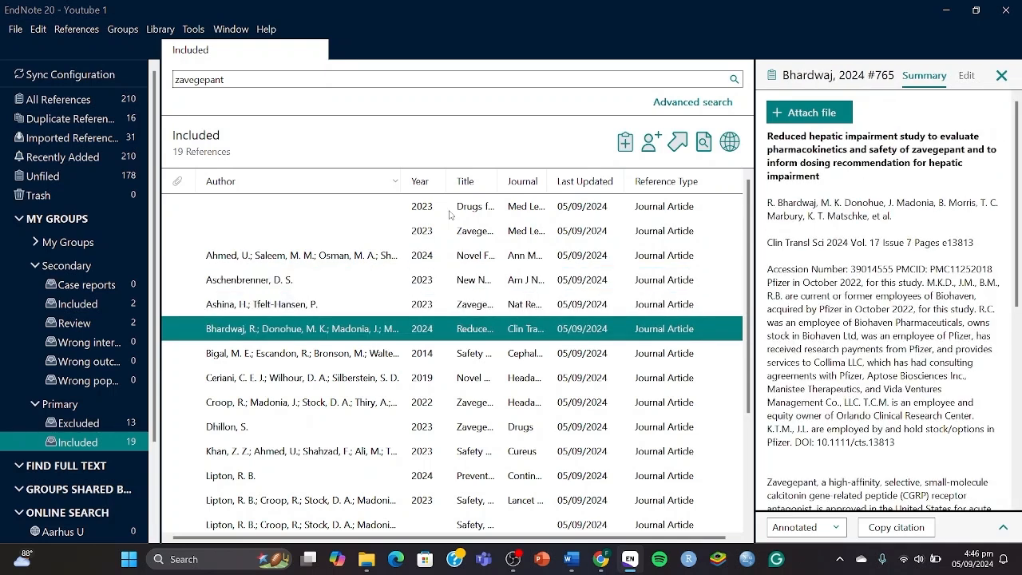
{"action": "key", "text": "Down"}
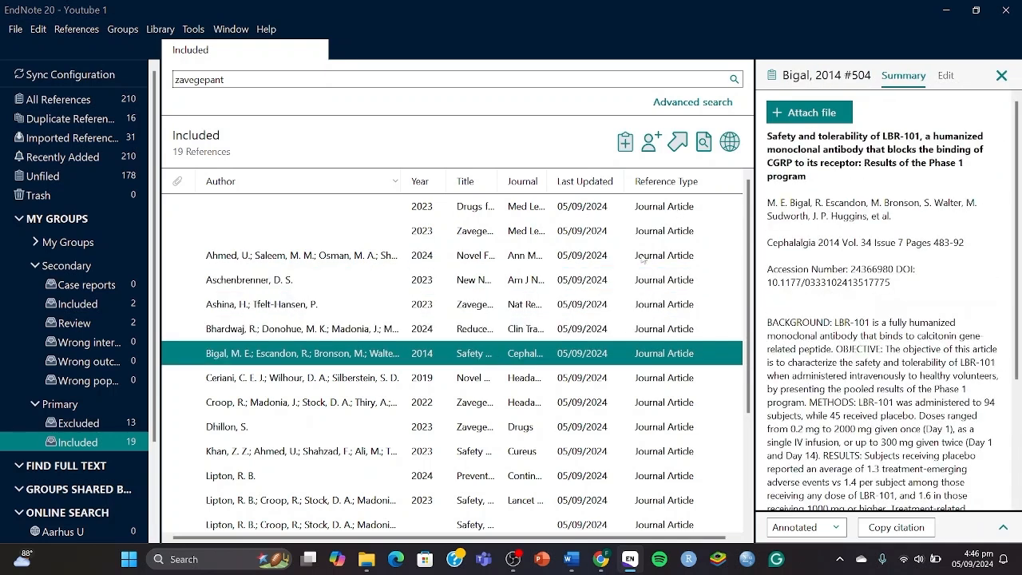
{"action": "key", "text": "Down"}
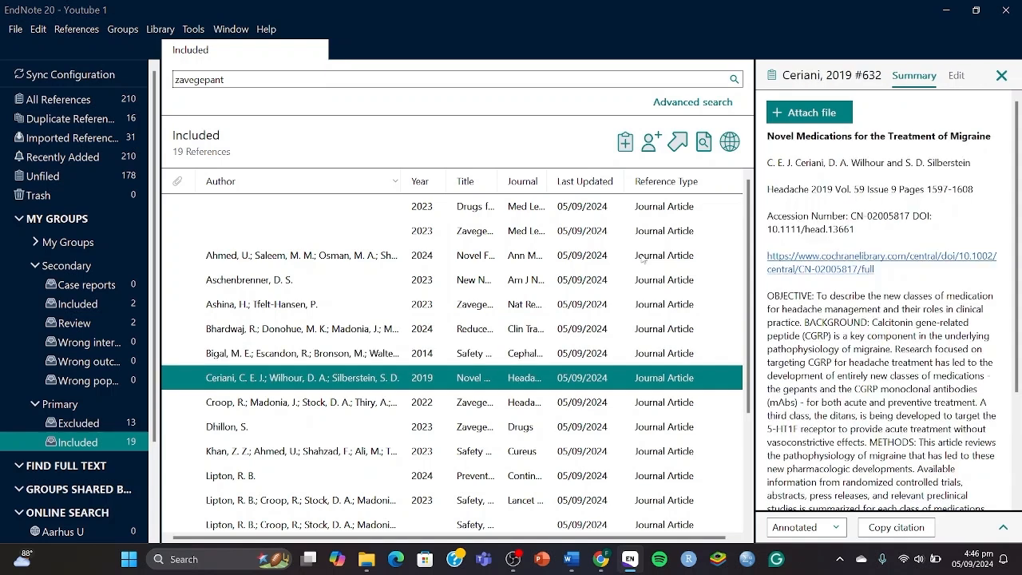
Check the intervention in the 2014 Cephalalgia LBR-101 reference's title, and select "Novel FDA-approved zavegepant drug for treating migraine".
{"action": "key", "text": "Up"}
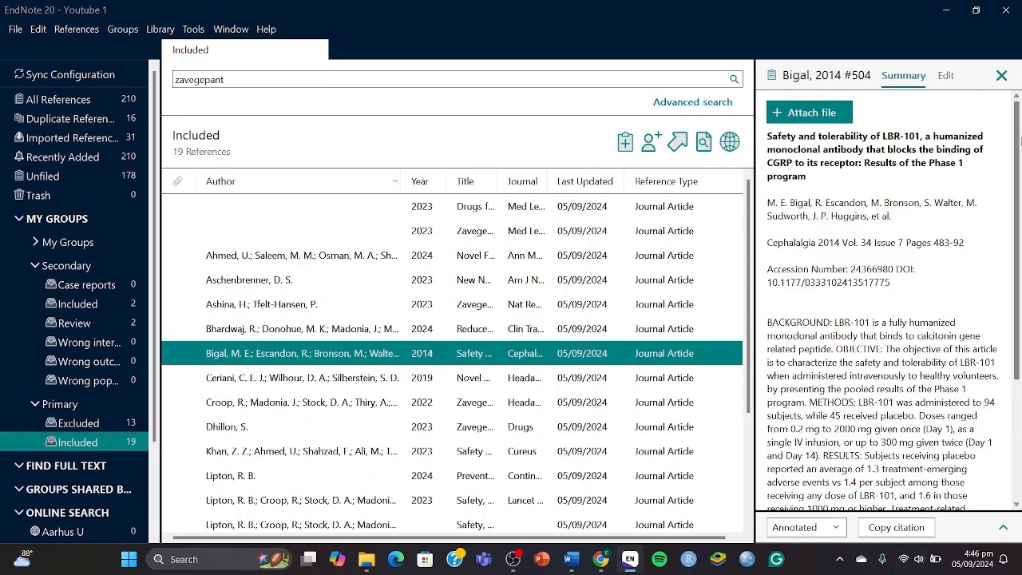
{"action": "left_click_drag", "start_coordinate": [883, 136], "coordinate": [920, 138]}
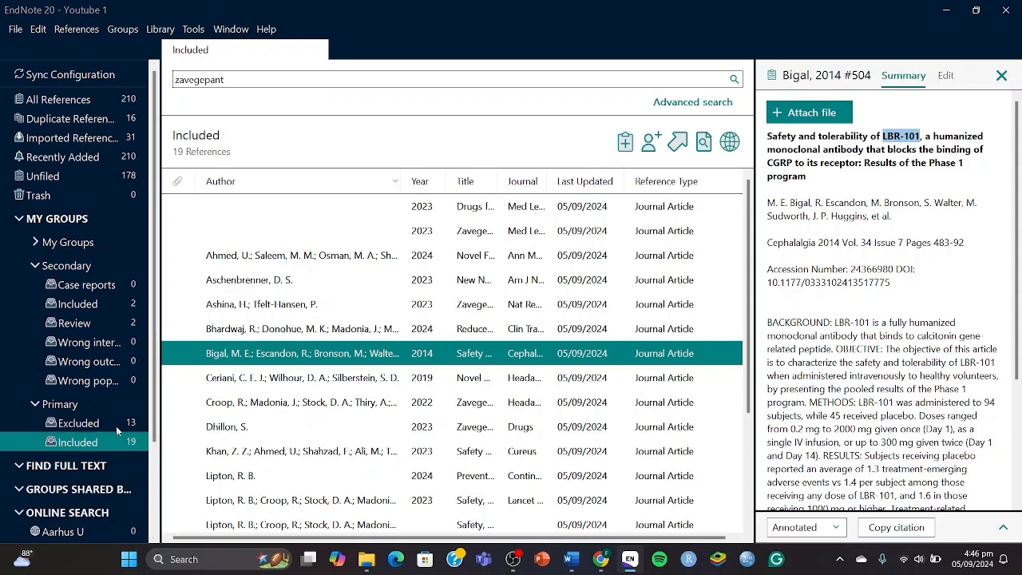
{"action": "left_click", "coordinate": [353, 258]}
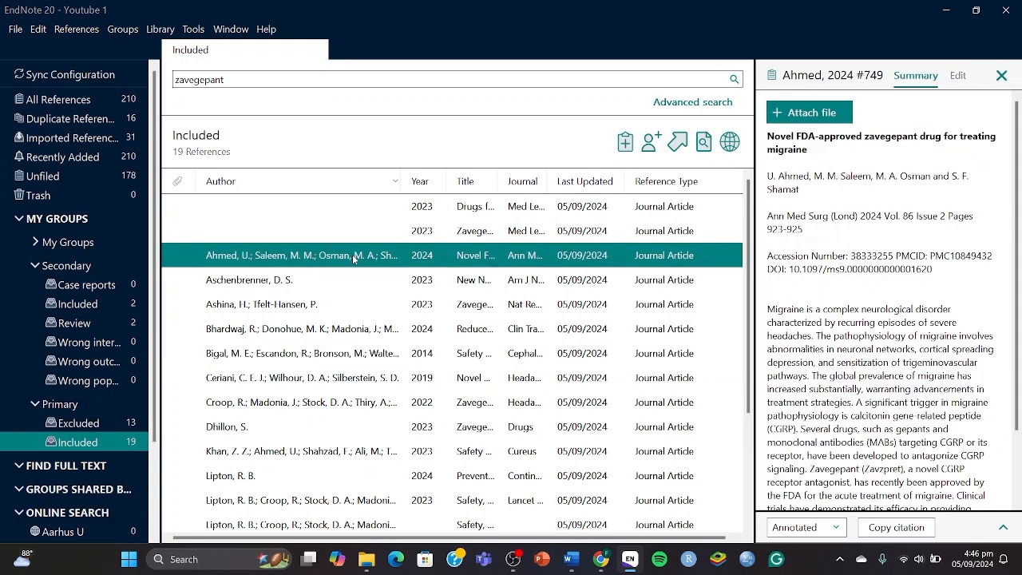
Add the 2014 LBR-101 reference to the Secondary set's Wrong intervention group, and continue through the references to "Zavegepant: First Approval".
{"action": "key", "text": "Down"}
{"action": "key", "text": "Down"}
{"action": "key", "text": "Down"}
{"action": "key", "text": "Down"}
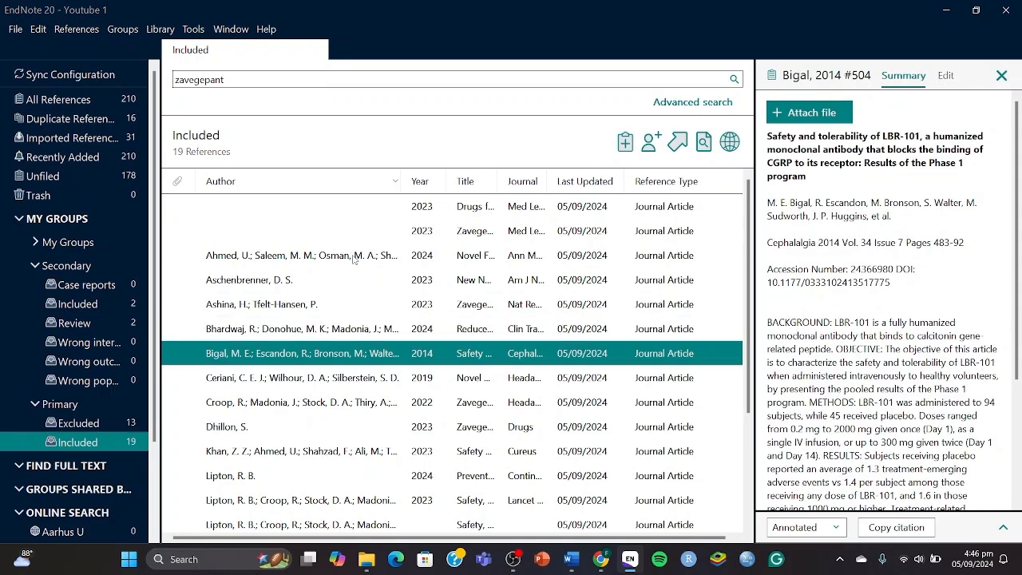
{"action": "left_click_drag", "start_coordinate": [224, 359], "coordinate": [104, 341]}
{"action": "key", "text": "Down"}
{"action": "key", "text": "Down"}
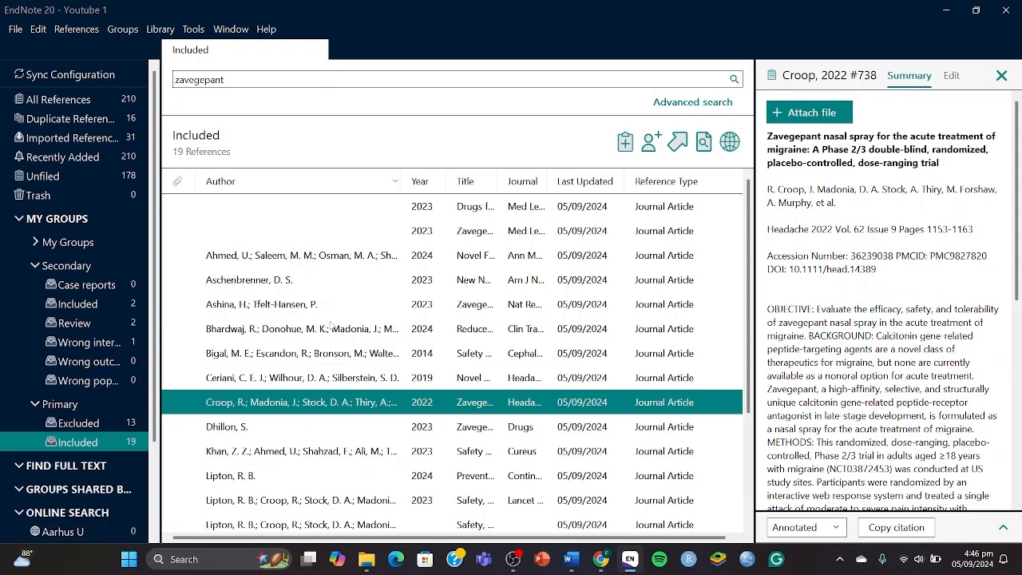
{"action": "key", "text": "Down"}
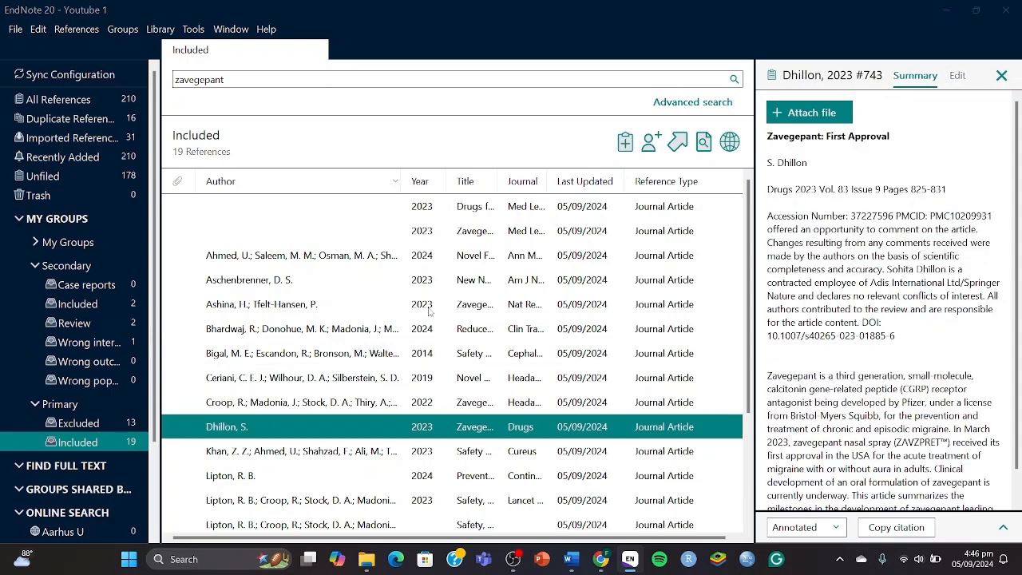
Switch to the PRISMA flow diagram in Word and enter 19 for reports sought for retrieval and 210 for records excluded.
{"action": "left_click", "coordinate": [308, 558]}
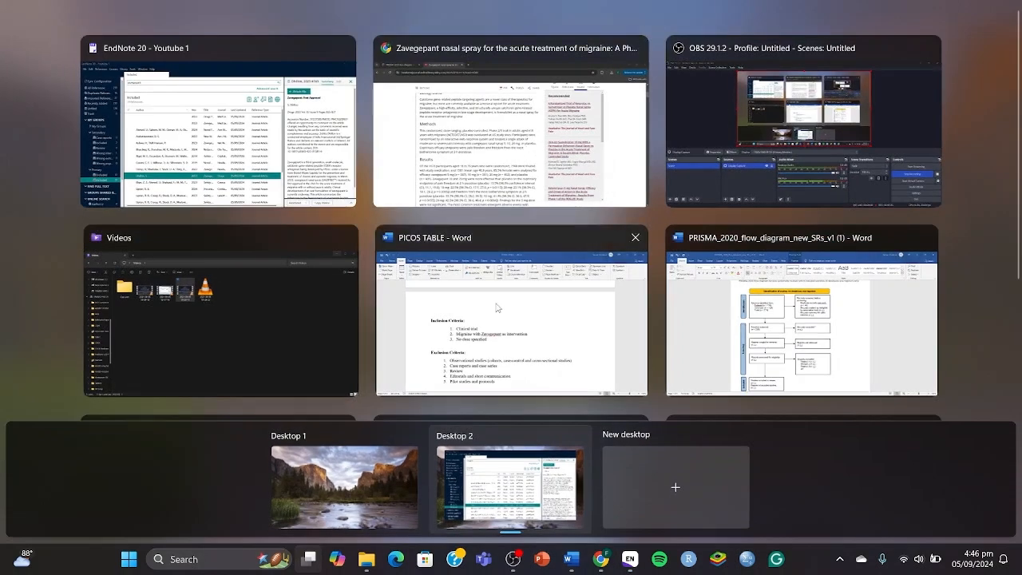
{"action": "left_click", "coordinate": [703, 319]}
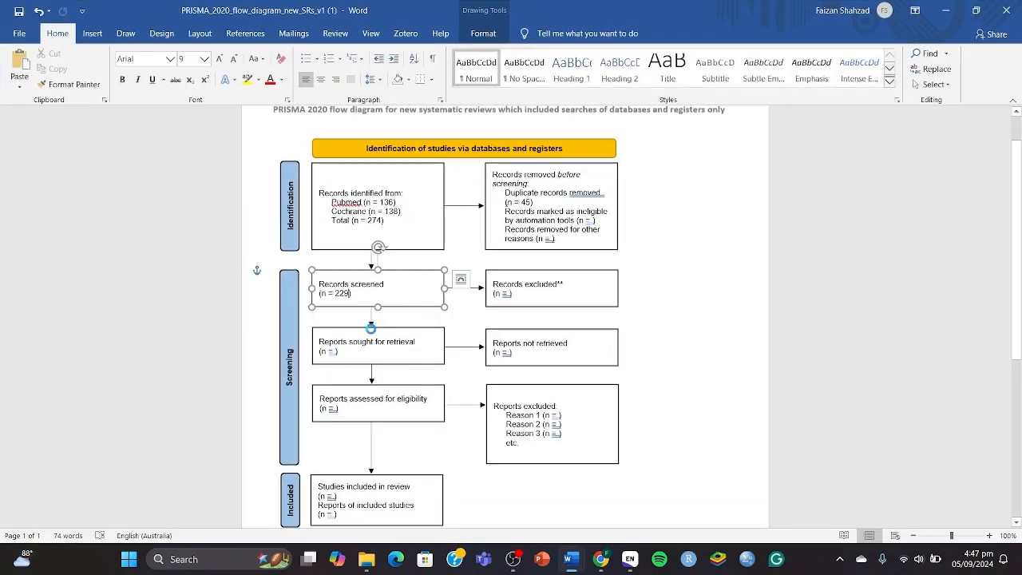
{"action": "left_click", "coordinate": [334, 353]}
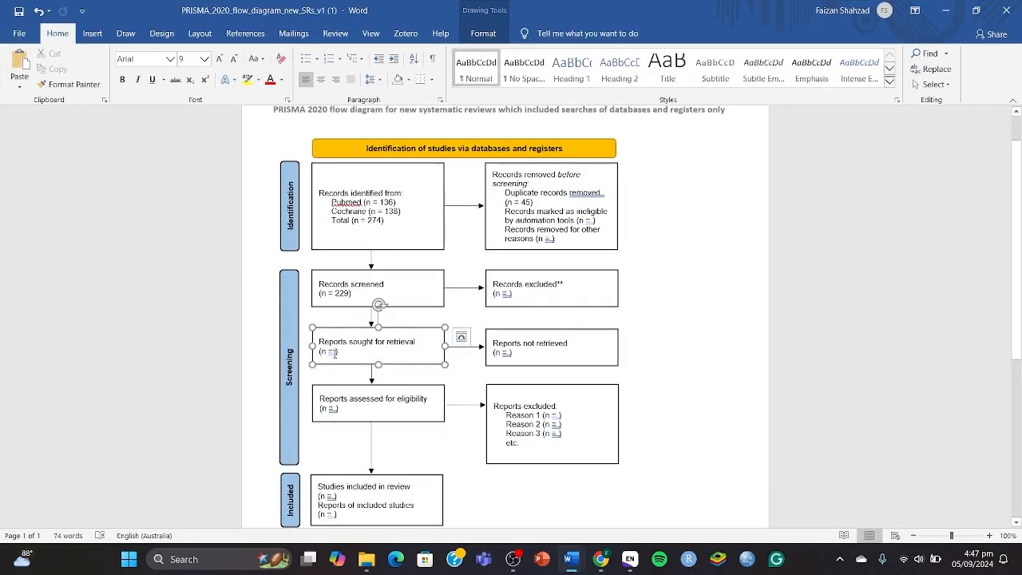
{"action": "type", "text": "19"}
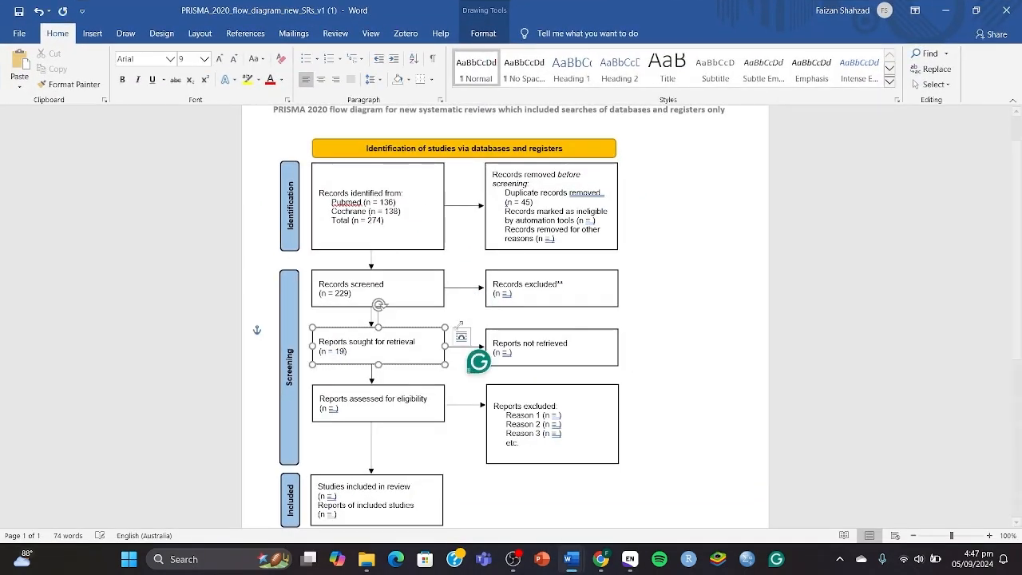
{"action": "left_click", "coordinate": [513, 294]}
{"action": "type", "text": "210"}
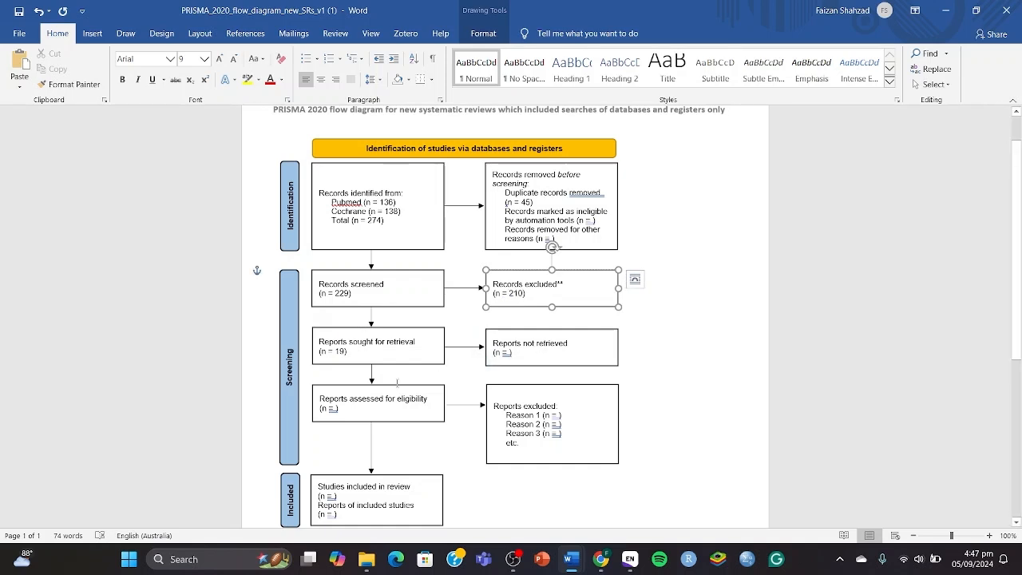
Enter 19 for reports assessed for eligibility and 0 for reports not retrieved in the flow diagram.
{"action": "left_click", "coordinate": [339, 407]}
{"action": "type", "text": "19"}
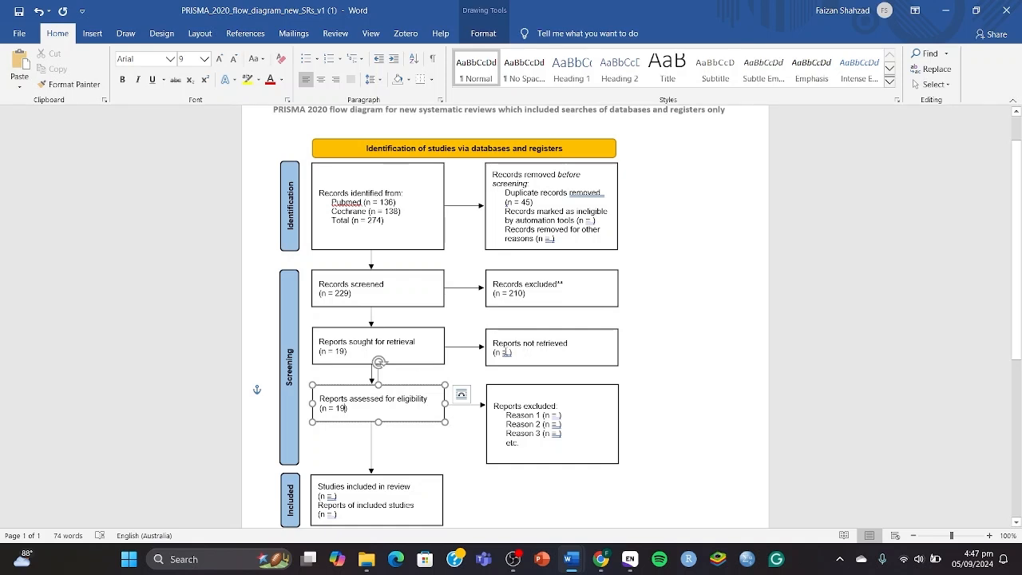
{"action": "left_click", "coordinate": [504, 352]}
{"action": "type", "text": "0"}
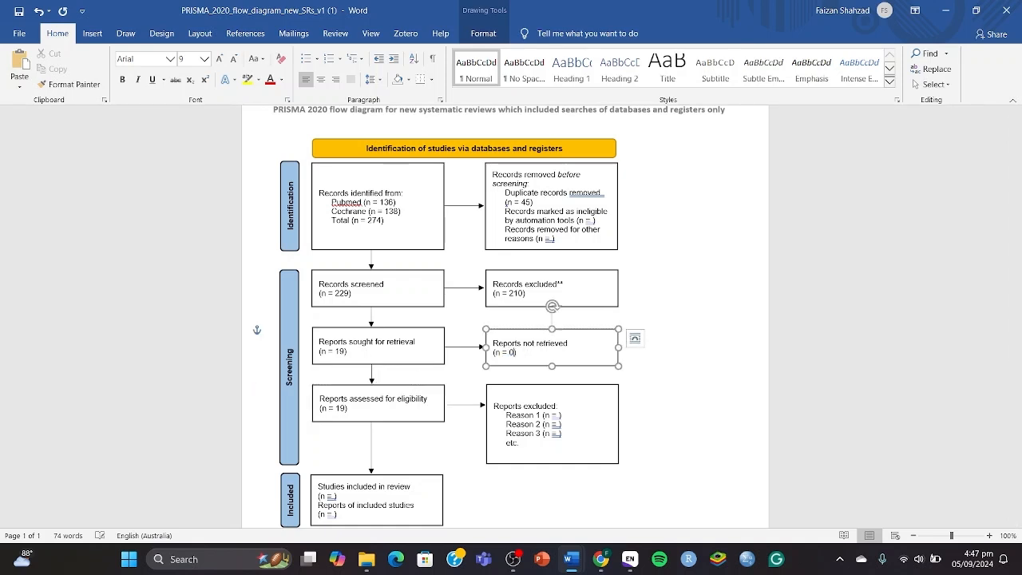
Examine the flow diagram's exclusion reasons for reports and its box for studies included in the review.
{"action": "left_click_drag", "start_coordinate": [494, 406], "coordinate": [562, 433]}
{"action": "left_click", "coordinate": [526, 432]}
{"action": "scroll", "coordinate": [334, 453], "scroll_direction": "down", "scroll_amount": 1}
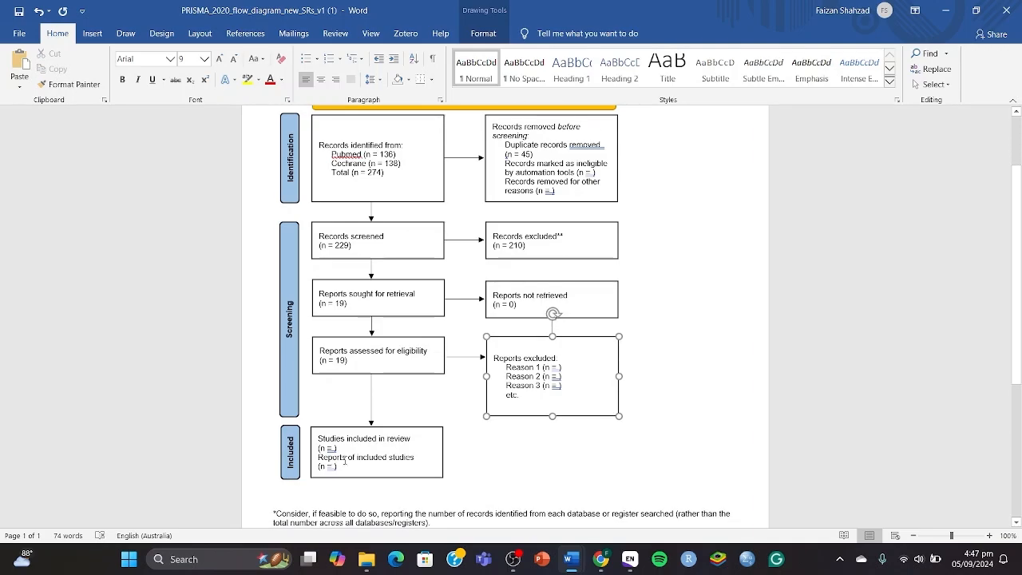
{"action": "left_click", "coordinate": [334, 448]}
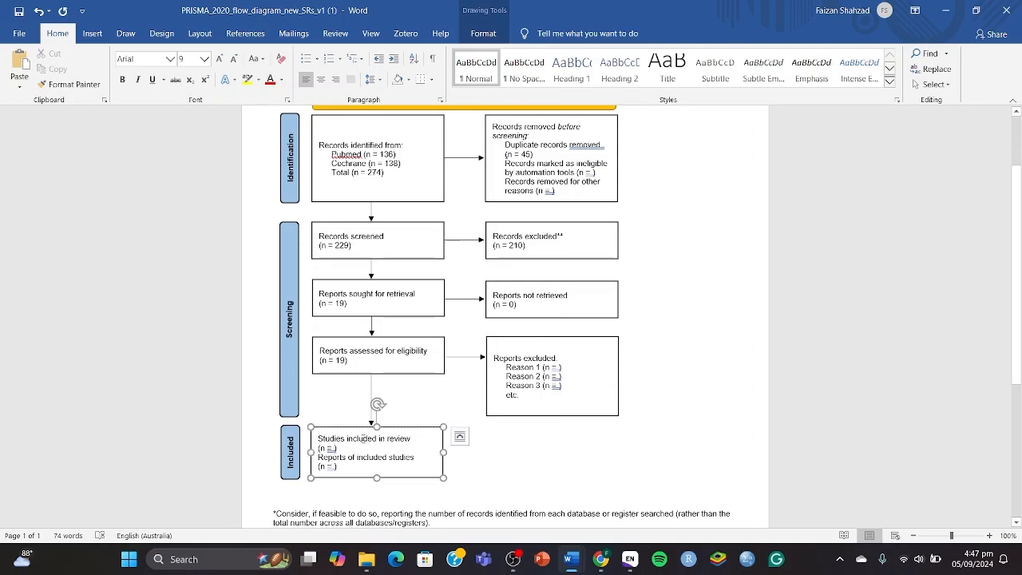
Return to EndNote and add "Safety and Efficacy of Zavegepant in Treating Migraine: A Systematic Review" to the Secondary set's Review group.
{"action": "left_click", "coordinate": [309, 558]}
{"action": "left_click", "coordinate": [484, 139]}
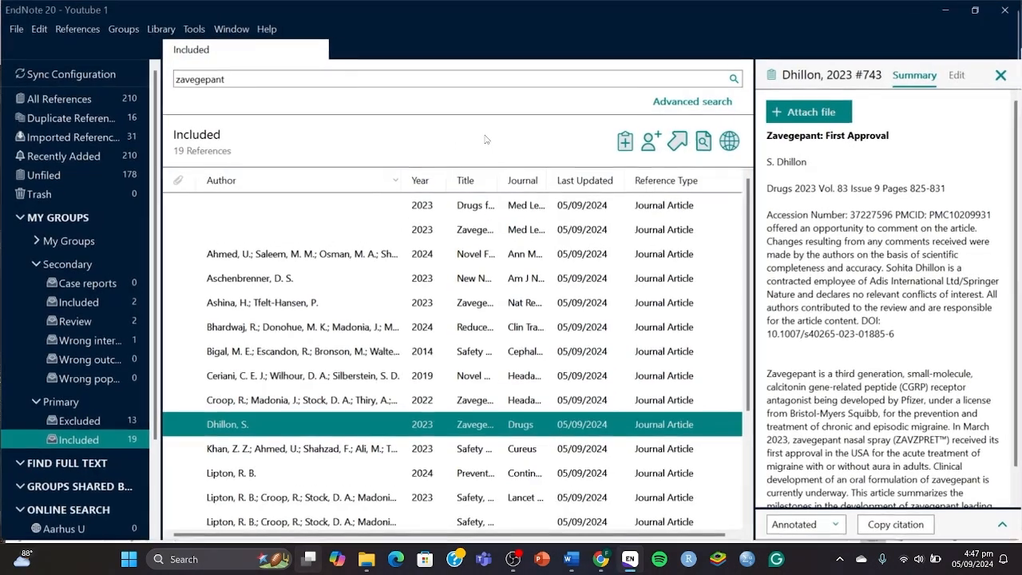
{"action": "key", "text": "Down"}
{"action": "key", "text": "Down"}
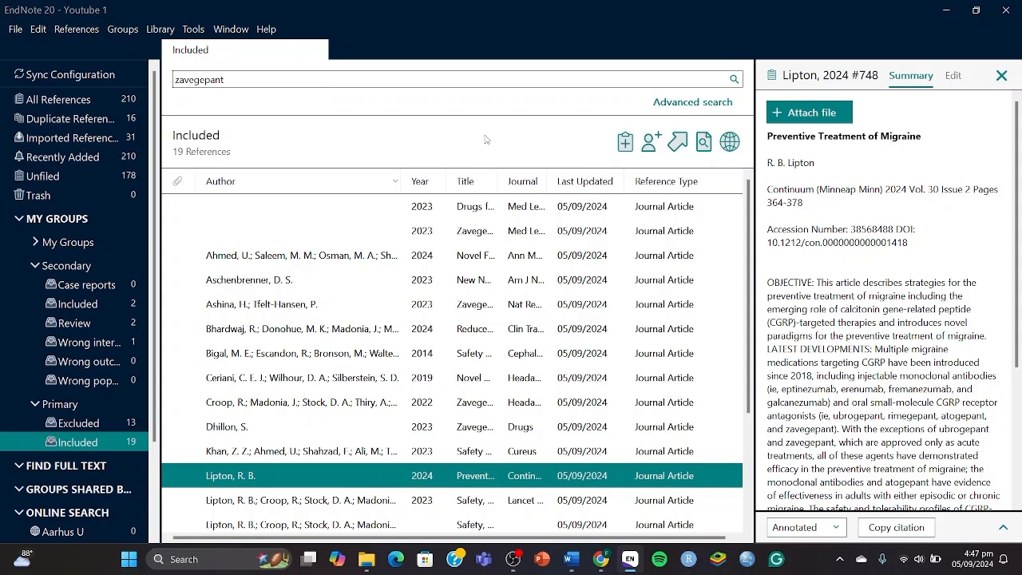
{"action": "key", "text": "Up"}
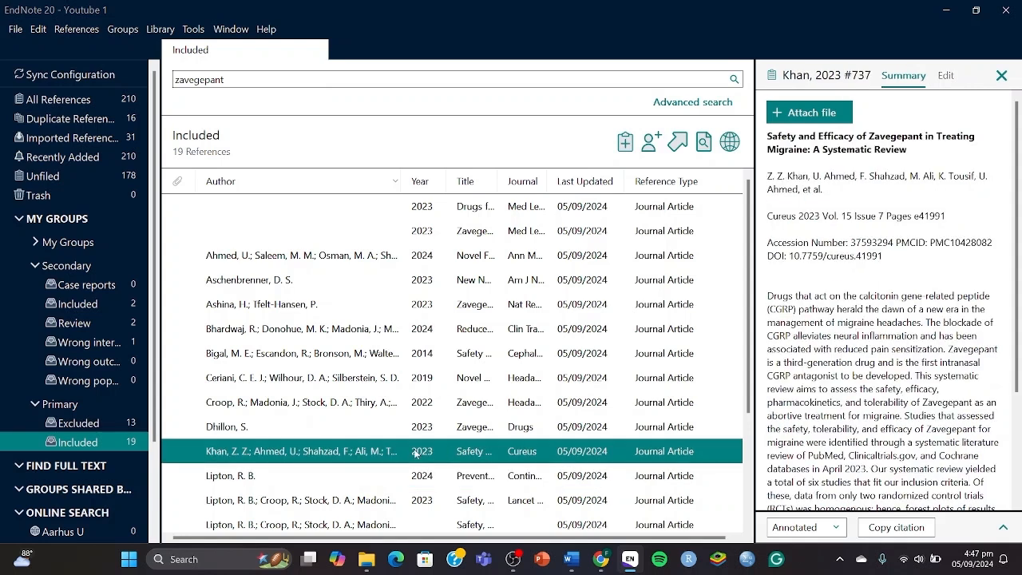
{"action": "mouse_move", "coordinate": [118, 330]}
{"action": "left_mouse_down"}
{"action": "mouse_move", "coordinate": [106, 301]}
{"action": "mouse_move", "coordinate": [107, 336]}
{"action": "mouse_move", "coordinate": [106, 316]}
{"action": "left_mouse_up"}
Review the summaries of the Primary set's included references from "Preventive Treatment of Migraine" down to "Focus on zavegepant: the first intranasal third-generation gepant".
{"action": "key", "text": "Down"}
{"action": "key", "text": "Down"}
{"action": "key", "text": "Down"}
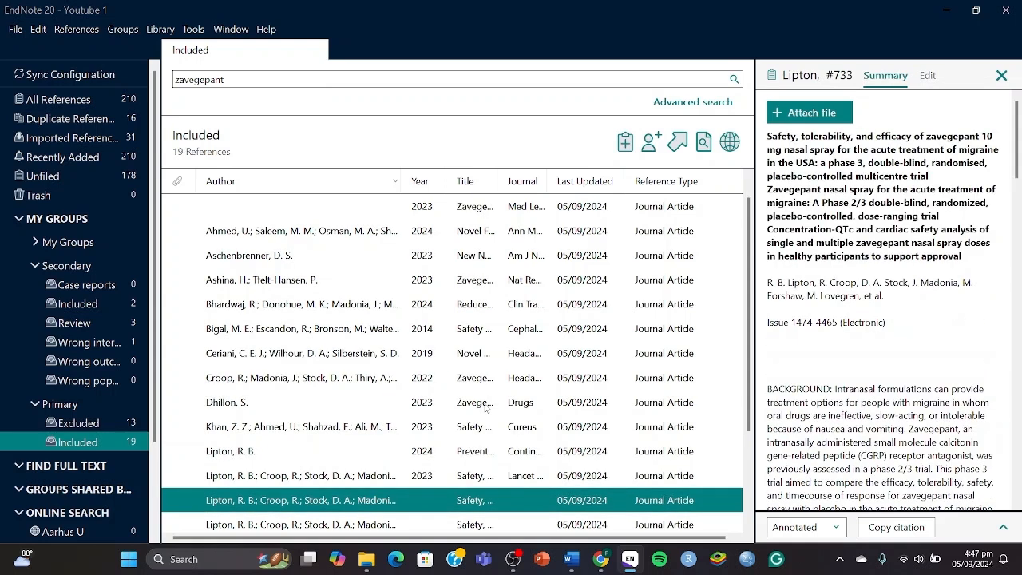
{"action": "key", "text": "Up"}
{"action": "key", "text": "Down"}
{"action": "key", "text": "Down"}
{"action": "key", "text": "Down"}
{"action": "key", "text": "Down"}
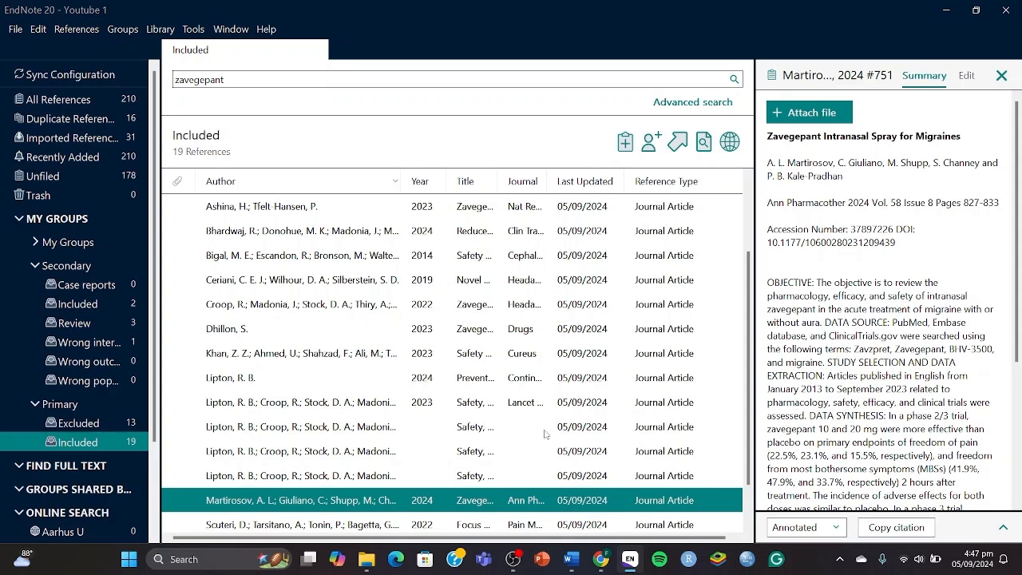
{"action": "key", "text": "Down"}
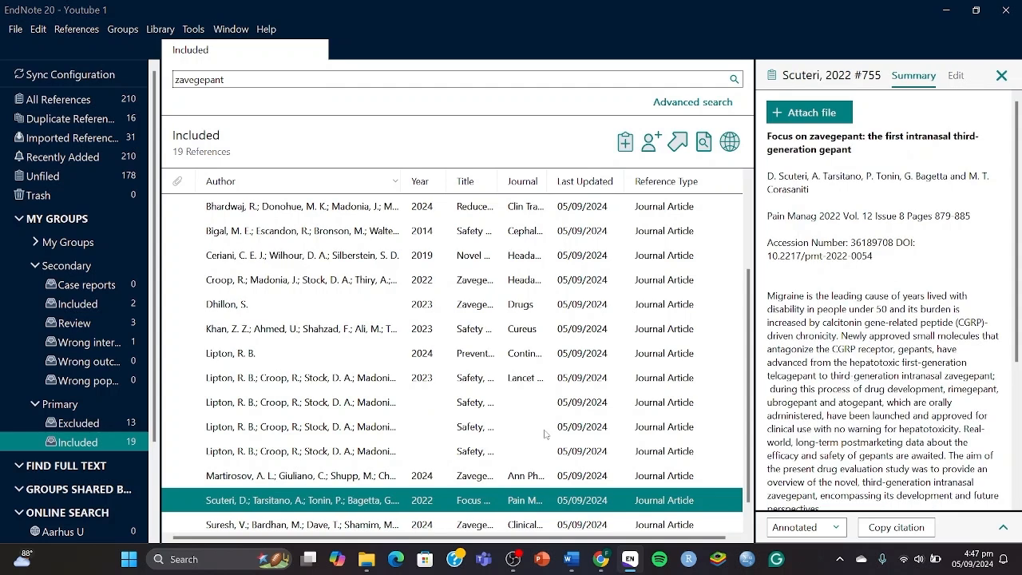
Check the abstract of "Zavegepant Intranasal Spray for Migraines" for its study design and add the reference to the Secondary set's Review group.
{"action": "key", "text": "Up"}
{"action": "key", "text": "Down"}
{"action": "key", "text": "Up"}
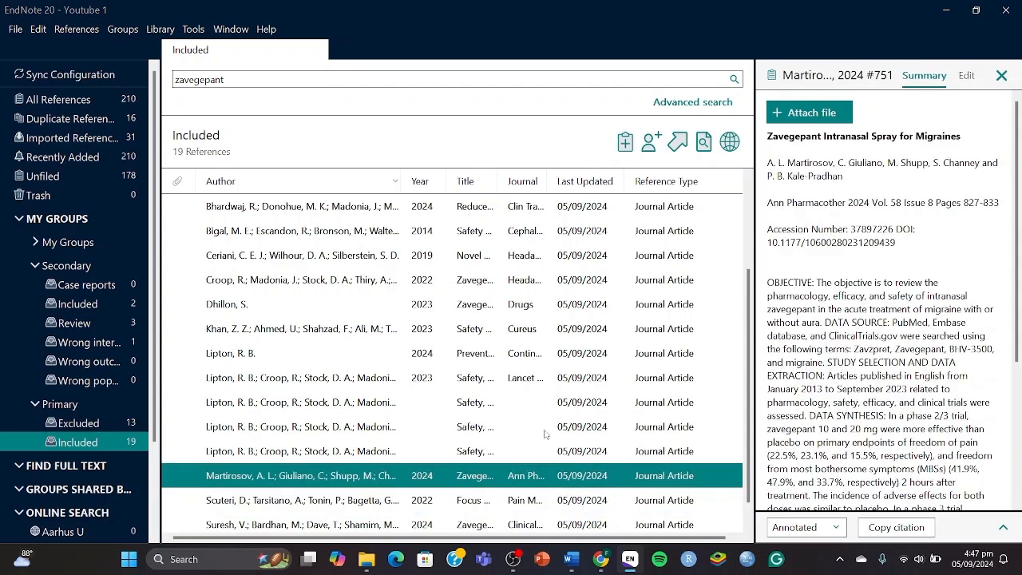
{"action": "scroll", "coordinate": [845, 385], "scroll_direction": "down", "scroll_amount": 1}
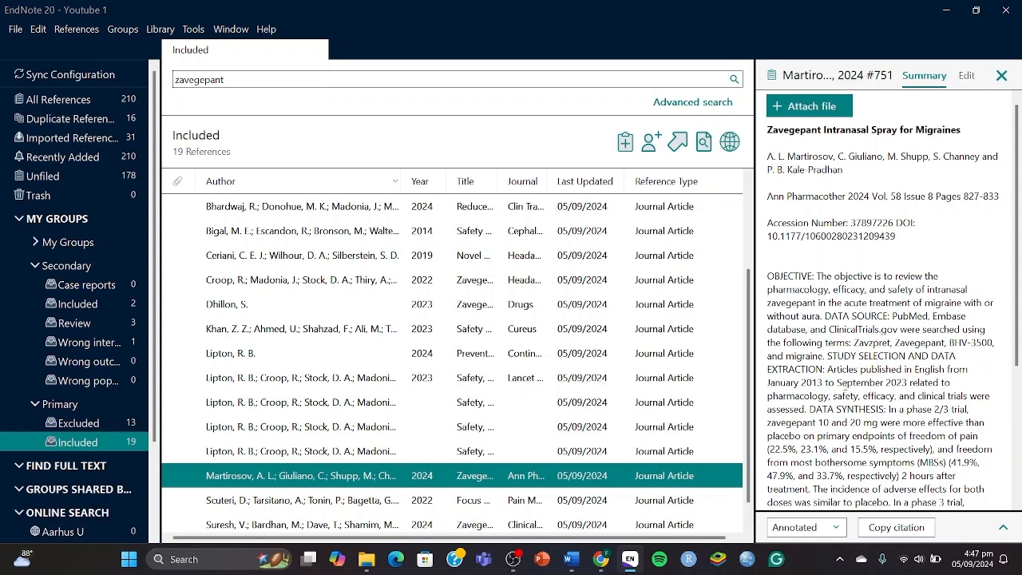
{"action": "double_click", "coordinate": [781, 371]}
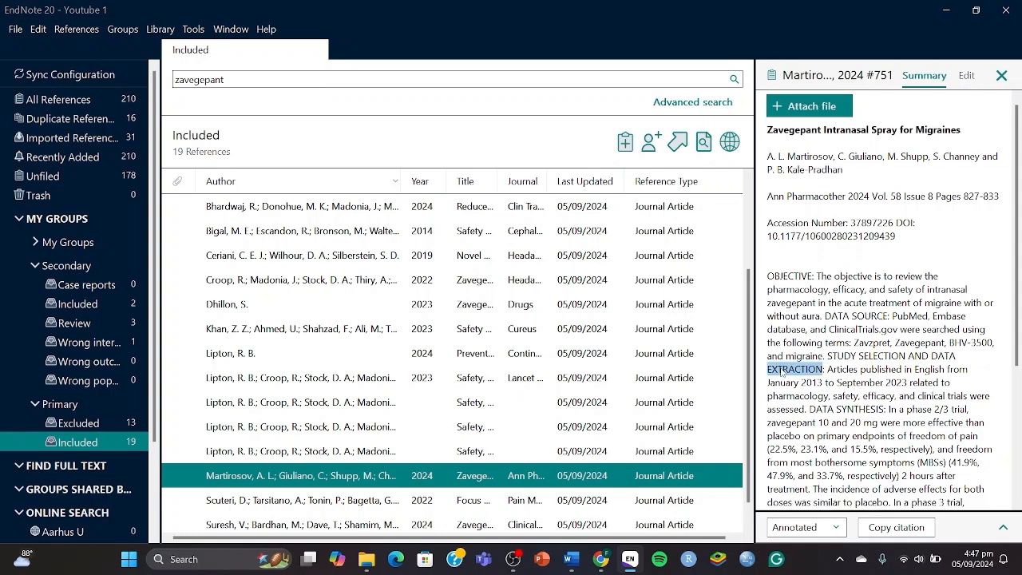
{"action": "left_click_drag", "start_coordinate": [293, 473], "coordinate": [119, 320]}
Check the 2024 systematic review and meta-analysis at the end of the list, and look back up through the Primary set's included references.
{"action": "scroll", "coordinate": [593, 369], "scroll_direction": "down", "scroll_amount": 1}
{"action": "left_click", "coordinate": [586, 500]}
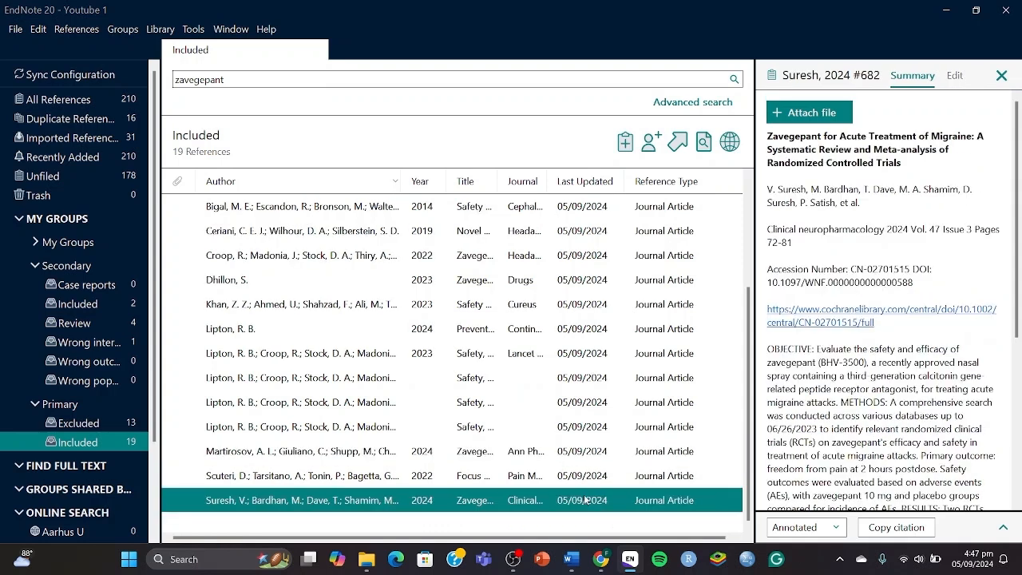
{"action": "key", "text": "Up"}
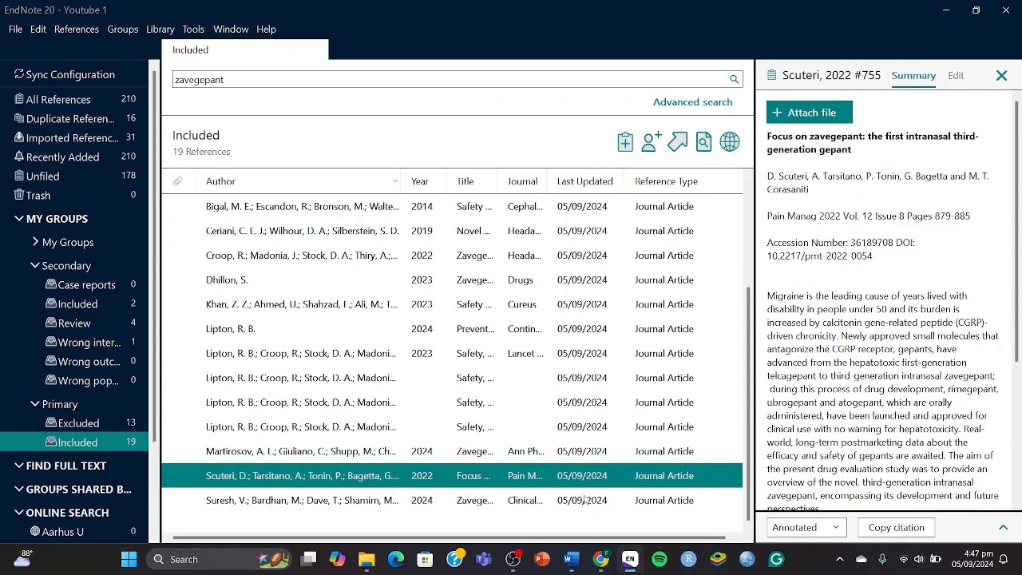
{"action": "key", "text": "Up"}
{"action": "key", "text": "Up"}
{"action": "key", "text": "Up"}
{"action": "key", "text": "Up"}
{"action": "key", "text": "Up"}
{"action": "key", "text": "Up"}
{"action": "key", "text": "Up"}
{"action": "key", "text": "Up"}
{"action": "key", "text": "Up"}
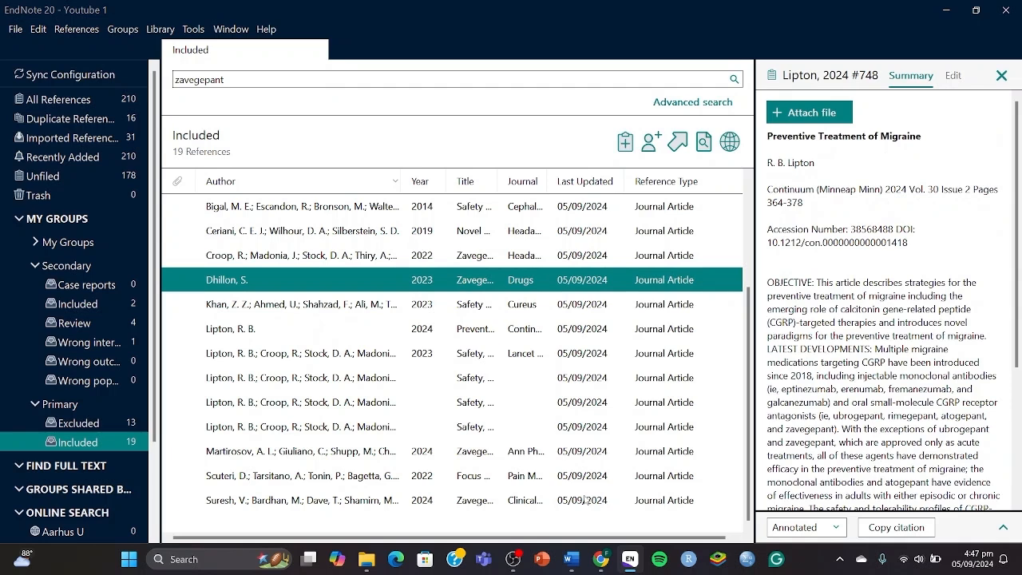
{"action": "key", "text": "Up"}
{"action": "key", "text": "Up"}
{"action": "key", "text": "Up"}
{"action": "key", "text": "Up"}
{"action": "key", "text": "Up"}
{"action": "key", "text": "Up"}
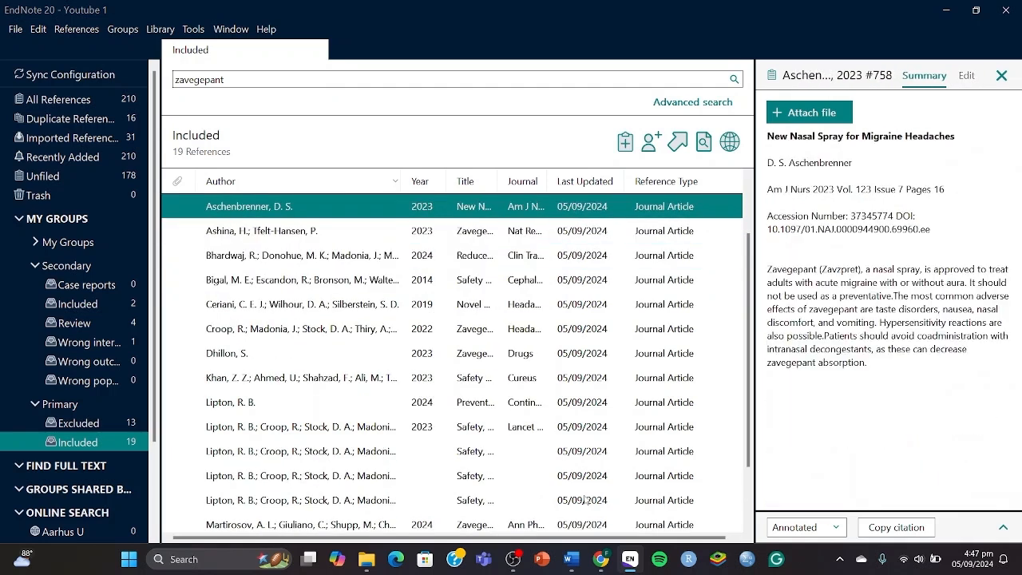
{"action": "key", "text": "Up"}
Add the 2024 zavegepant hepatic impairment study to the Secondary set's Included group, and display that group's references with none selected.
{"action": "key", "text": "Down"}
{"action": "key", "text": "Down"}
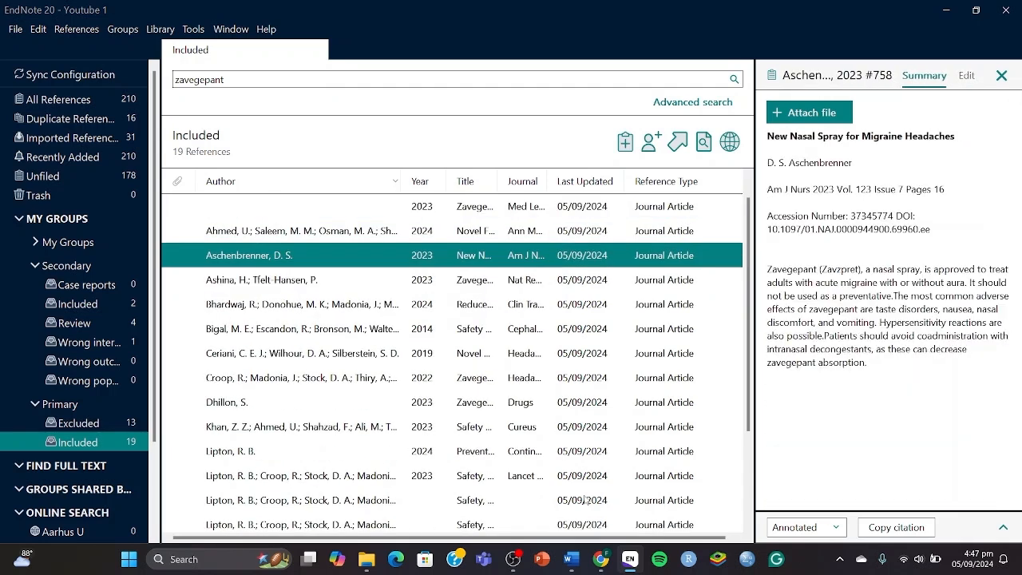
{"action": "key", "text": "Down"}
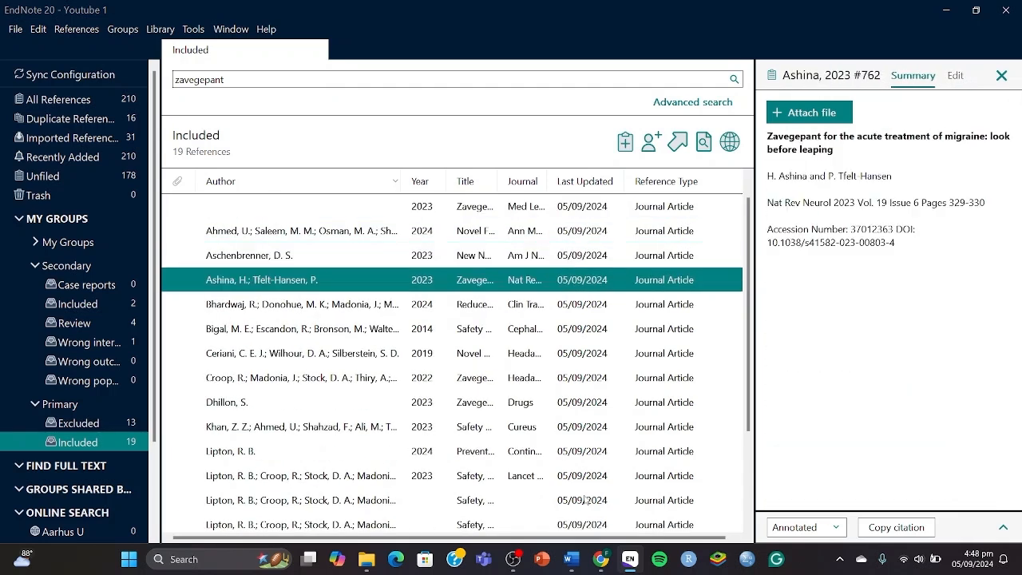
{"action": "key", "text": "Down"}
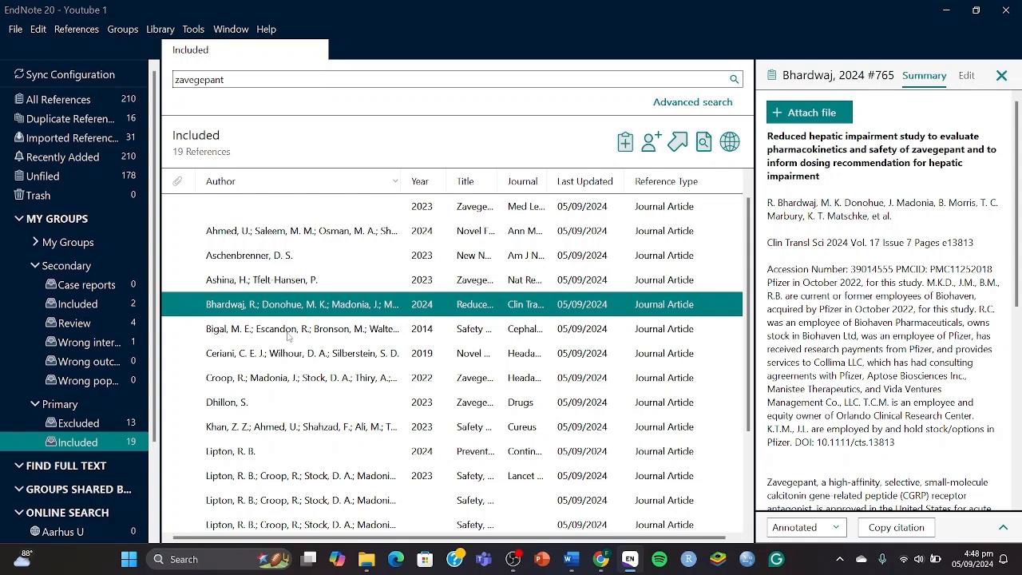
{"action": "left_click_drag", "start_coordinate": [227, 307], "coordinate": [85, 307]}
{"action": "left_click", "coordinate": [128, 304]}
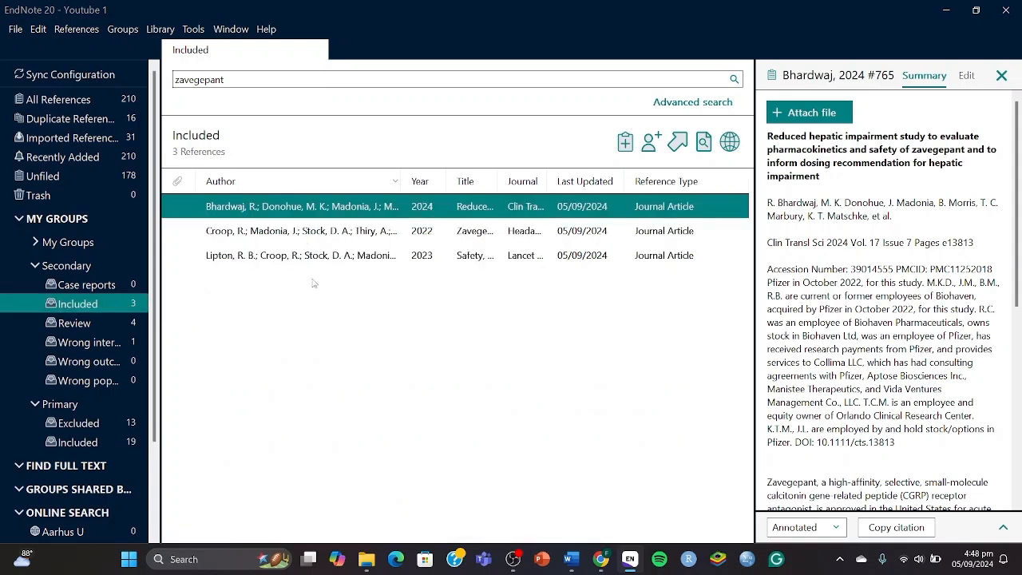
{"action": "left_click", "coordinate": [331, 324]}
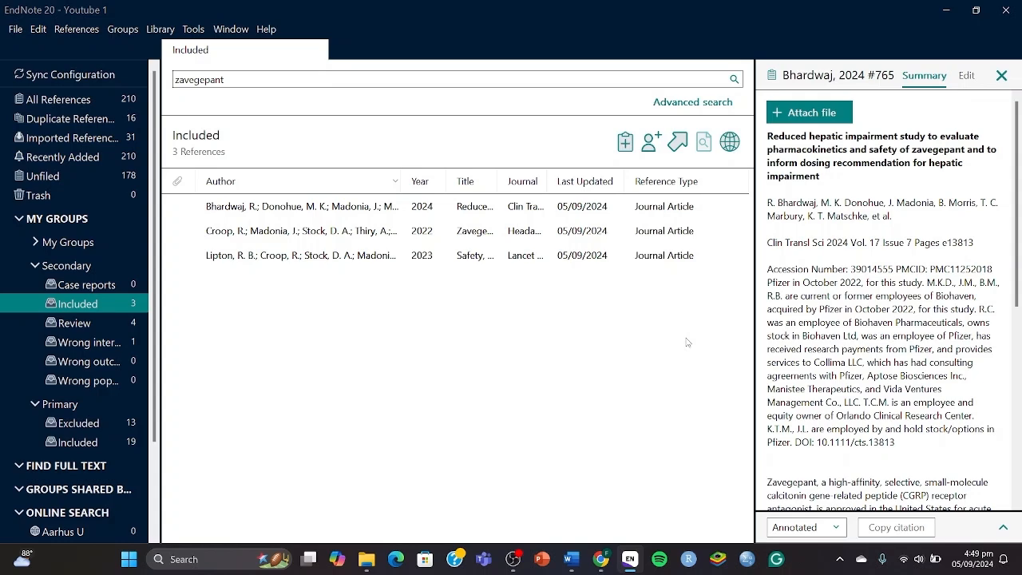
{"action": "key", "text": "alt+Tab"}
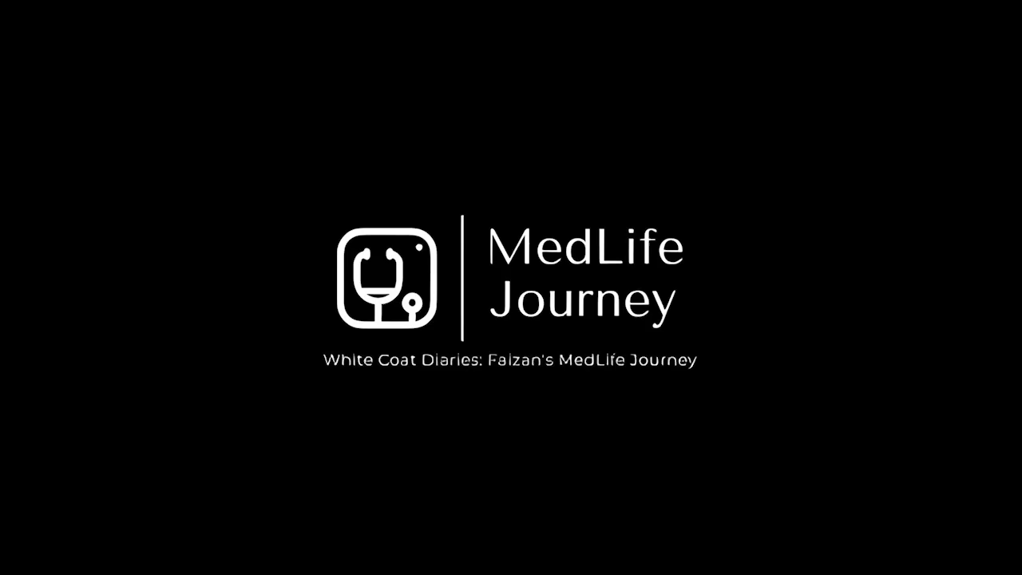